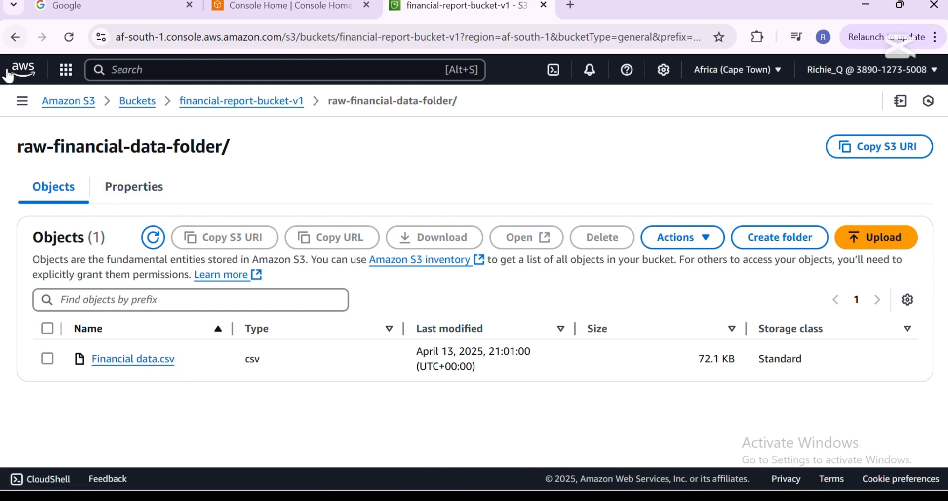
Step: Return to the S3 buckets list and search the AWS services for "aws glue"
left_click(127, 103)
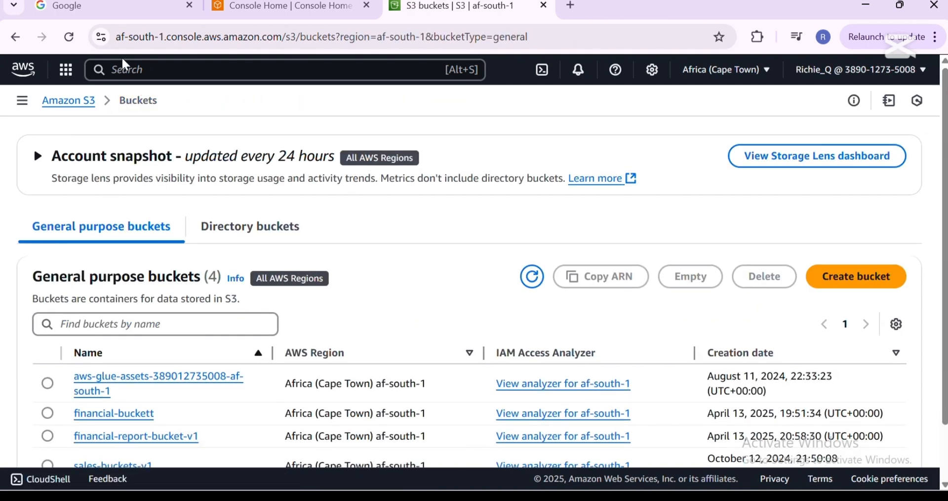
left_click(124, 71)
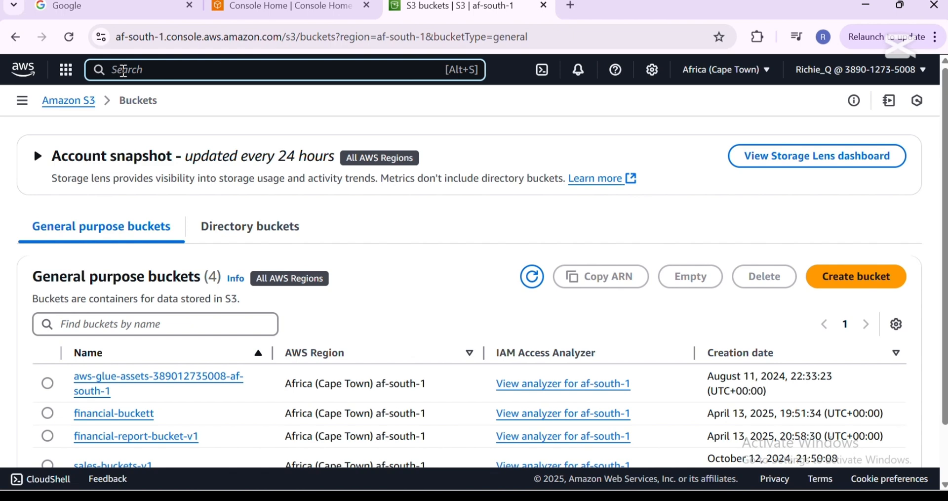
type("aws")
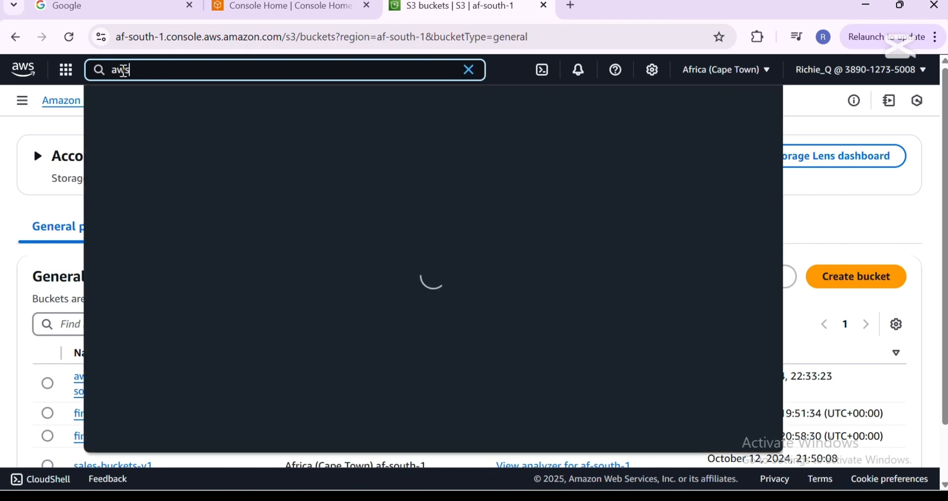
type(" glue")
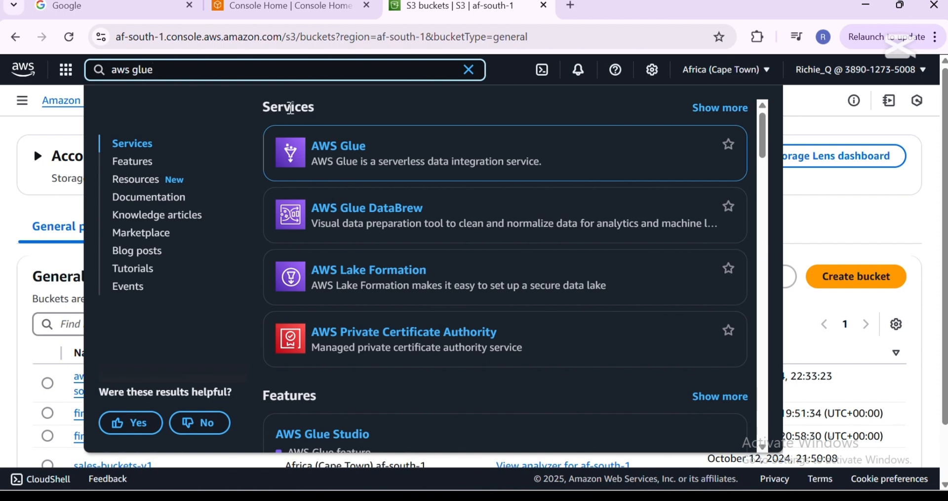
mouse_move(312, 136)
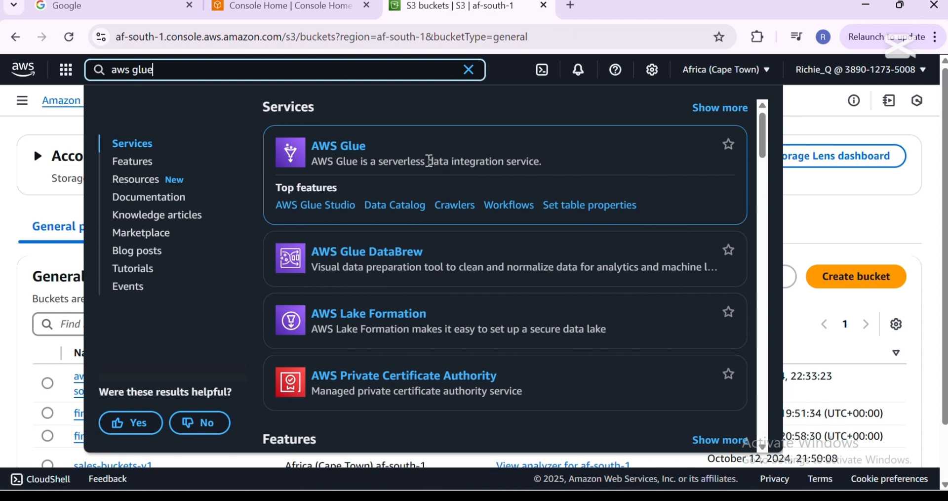
mouse_move(315, 155)
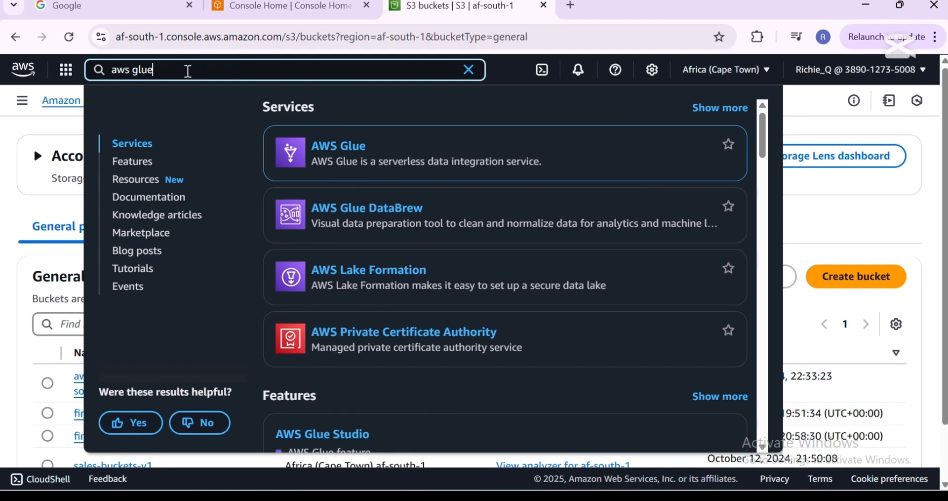
Step: Search the AWS services for "iam" and open the IAM service in a new browser tab
left_click_drag(186, 72, 65, 70)
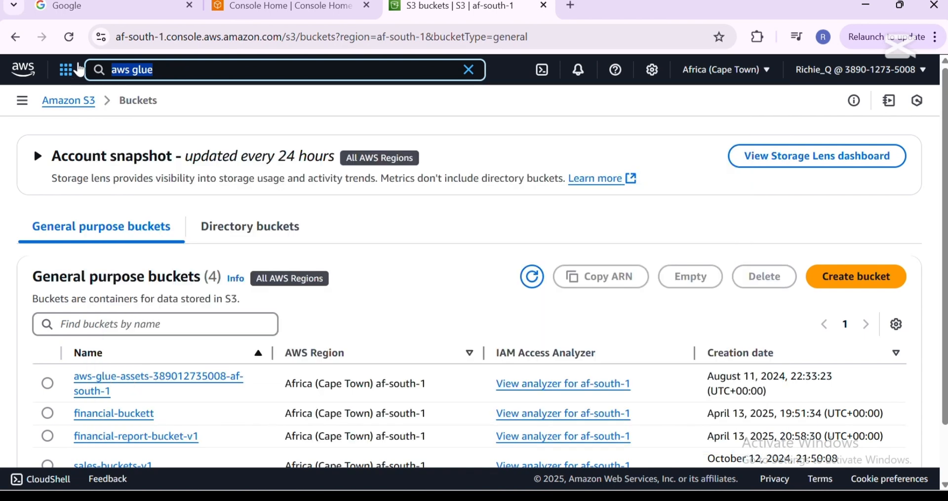
type("ia")
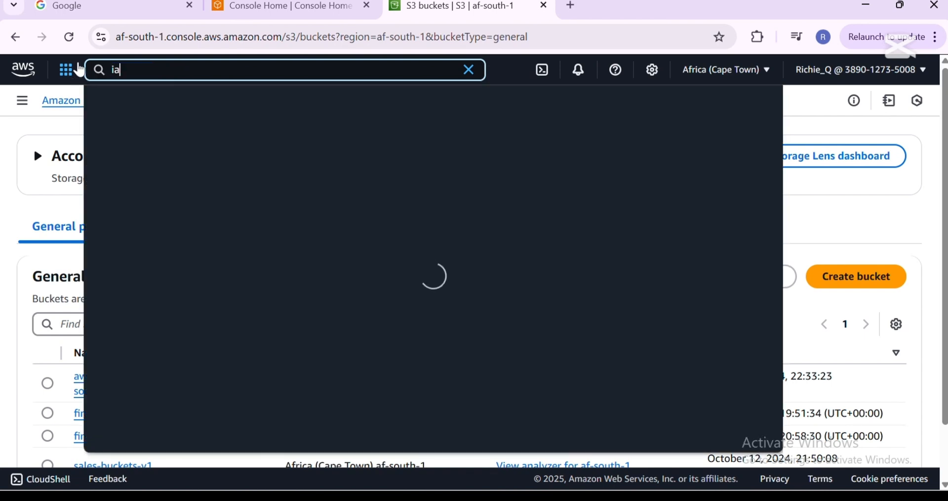
type("m")
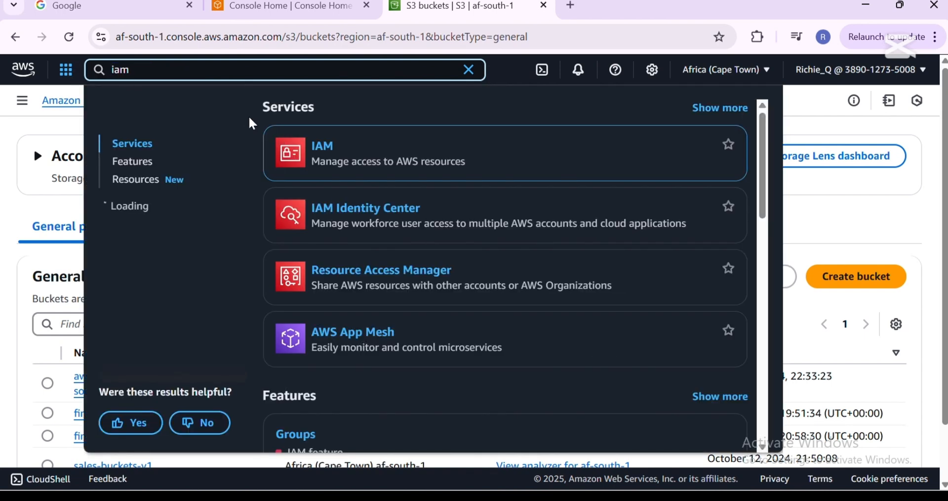
right_click(318, 155)
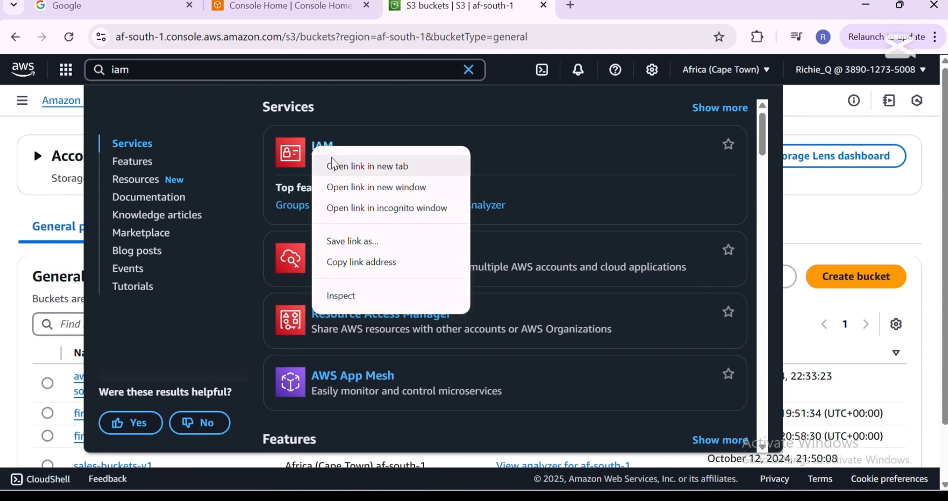
left_click(344, 167)
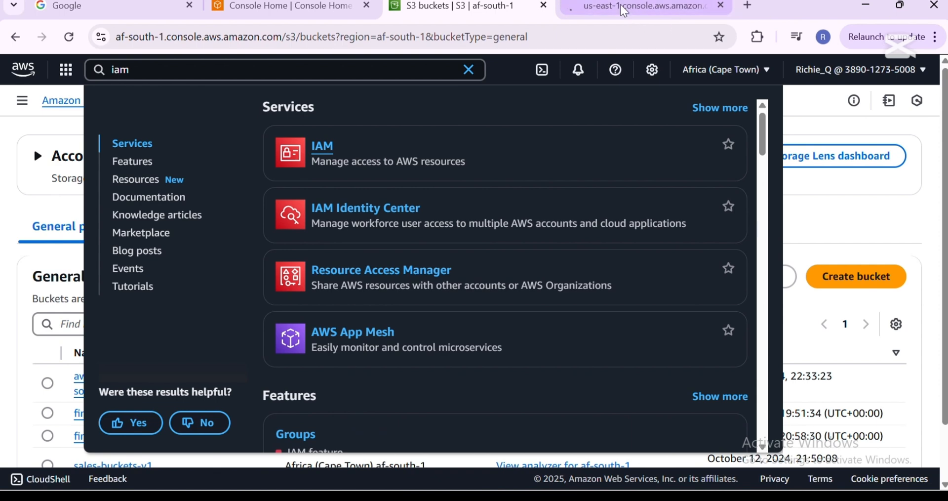
Step: Switch to the IAM console, open its roles list and start creating a new role
left_click(620, 4)
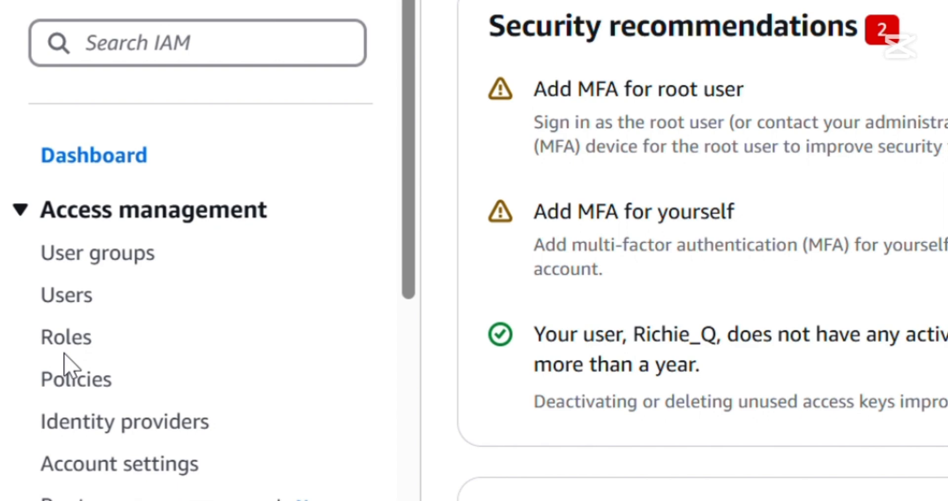
left_click(68, 346)
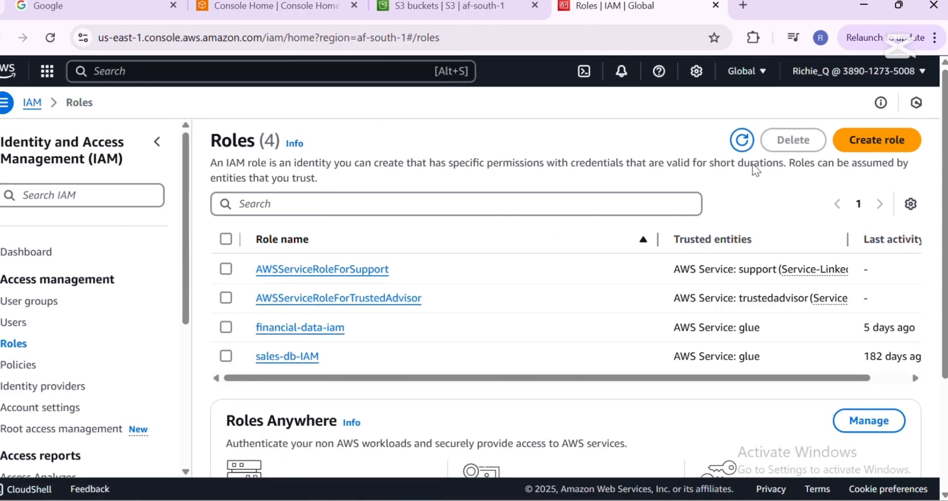
left_click(869, 148)
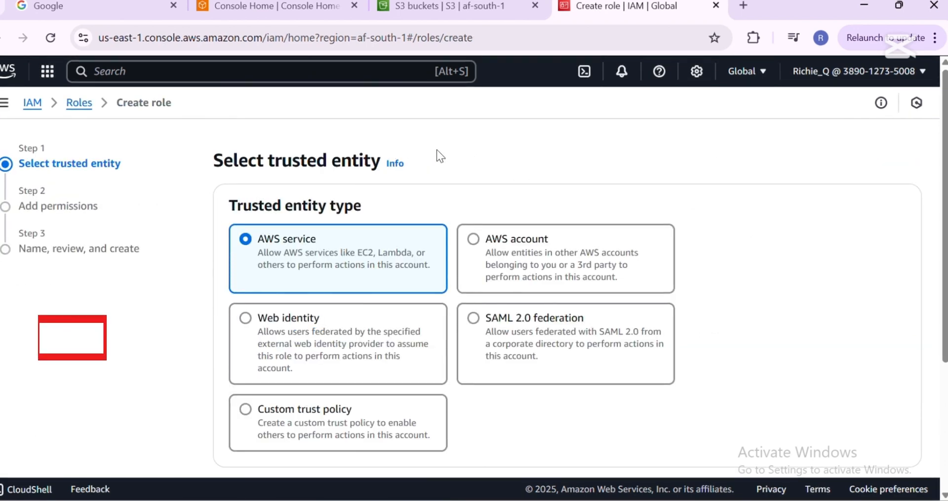
Step: Choose Glue as the service use case for the new role's AWS service trusted entity
scroll(565, 181, "down", 4)
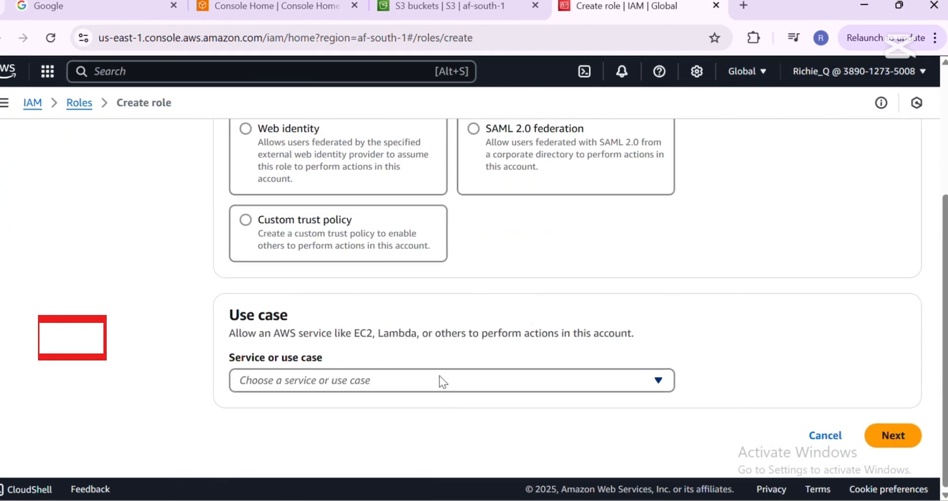
left_click(440, 380)
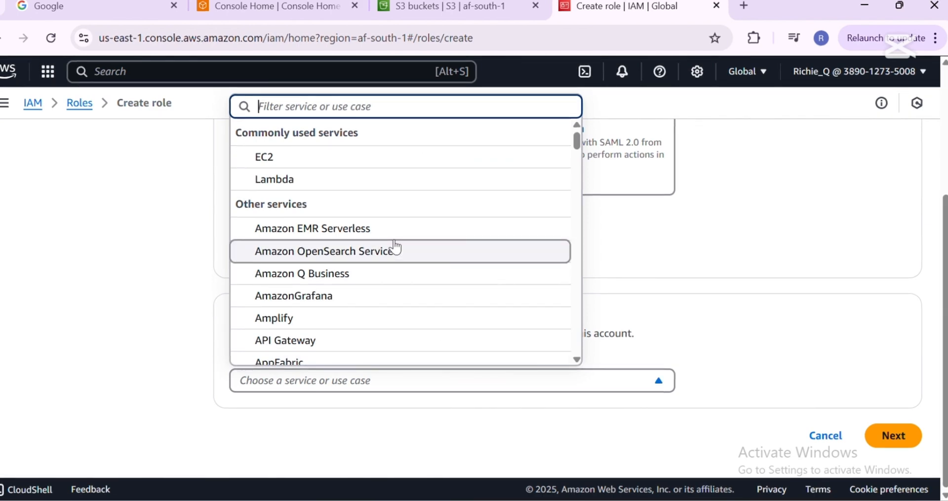
type("aws glu")
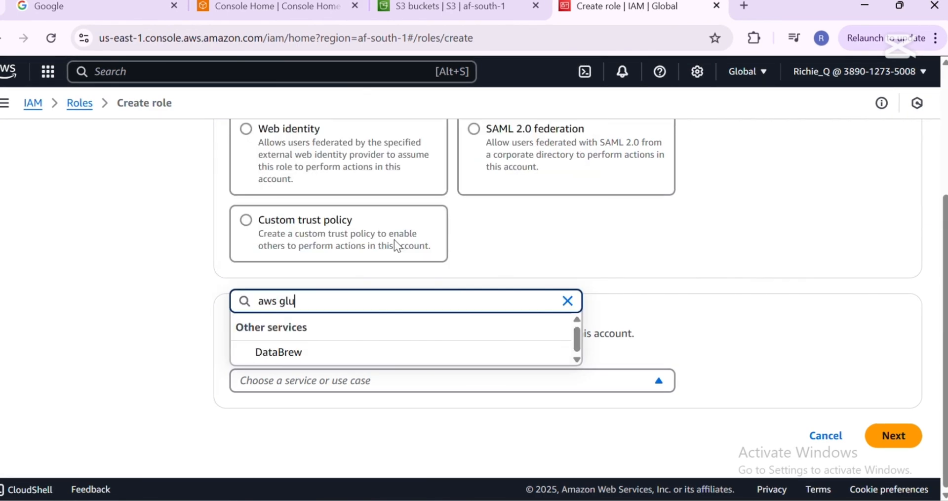
key("BackSpace")
key("BackSpace")
key("BackSpace")
key("BackSpace")
key("BackSpace")
key("BackSpace")
key("BackSpace")
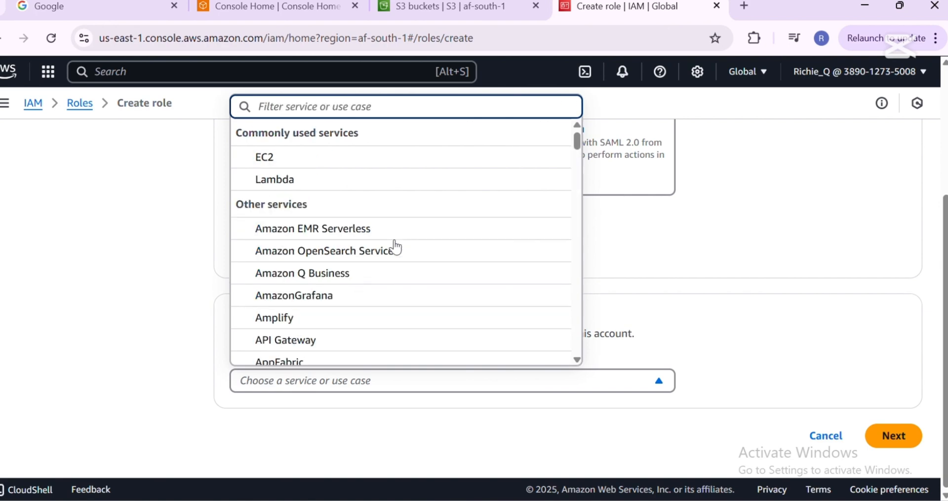
type("glue")
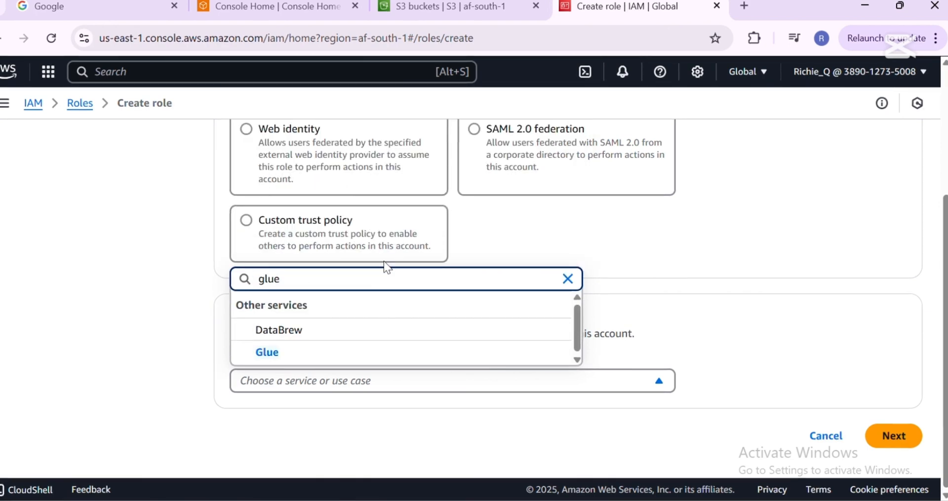
left_click(283, 351)
scroll(221, 369, "down", 2)
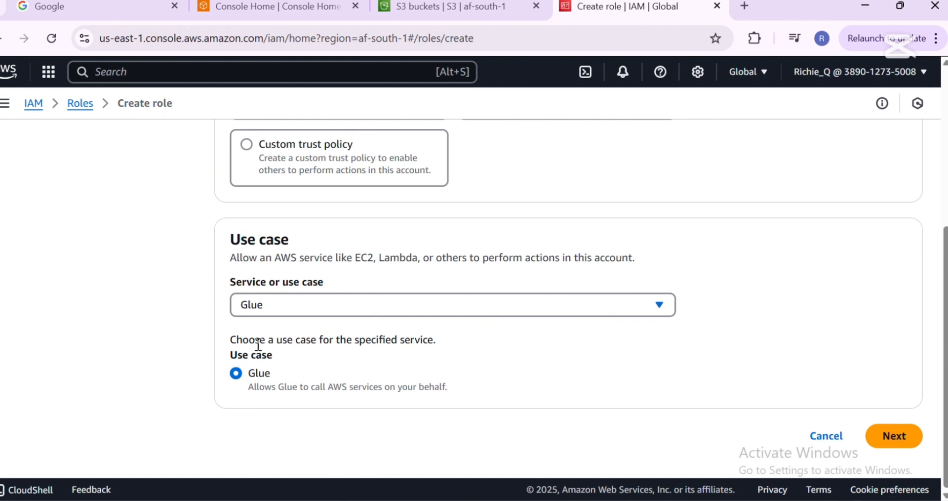
Step: Change the new role's service use case to S3 and continue to adding permissions
left_click(291, 308)
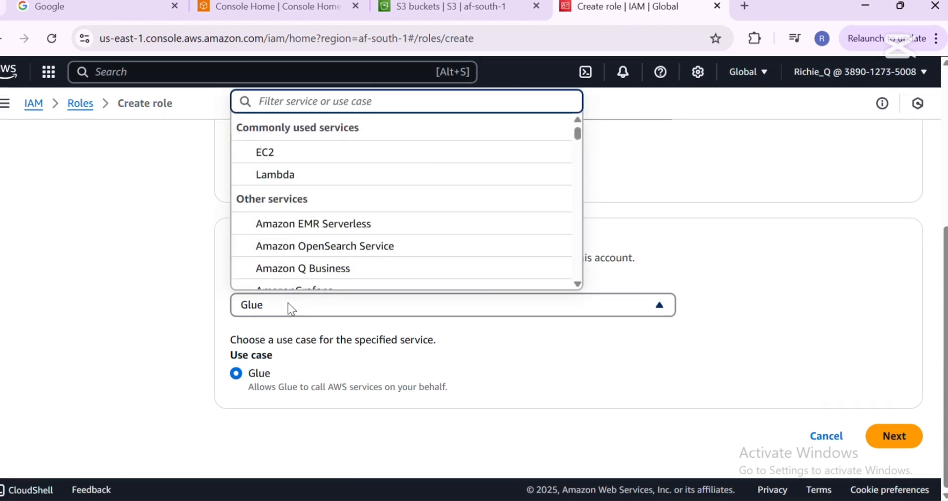
type("s3")
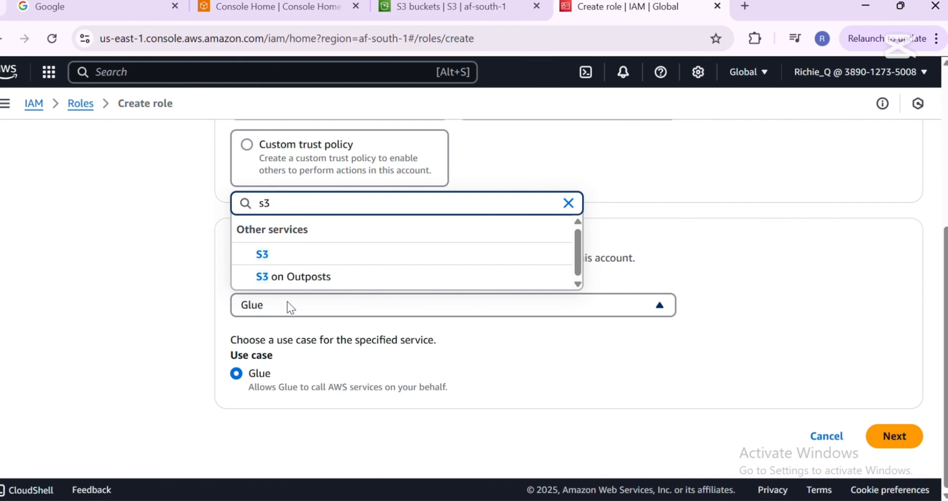
left_click(278, 254)
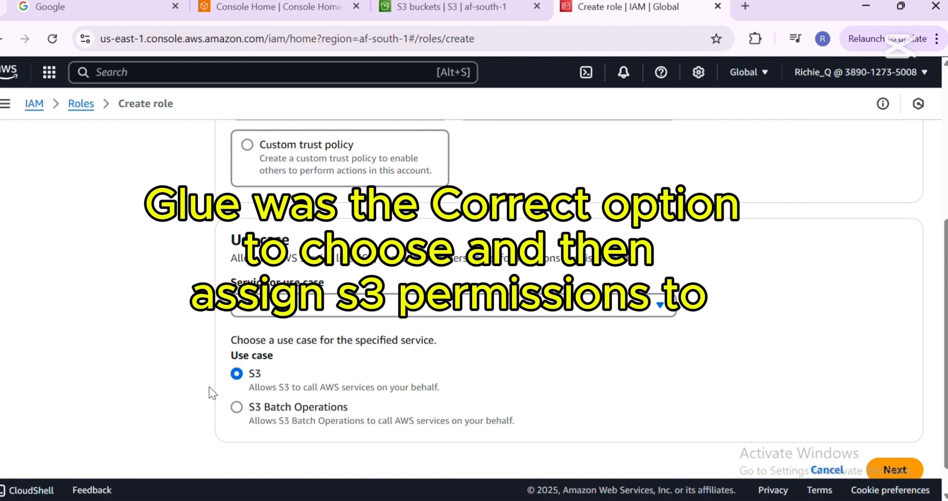
scroll(257, 376, "down", 1)
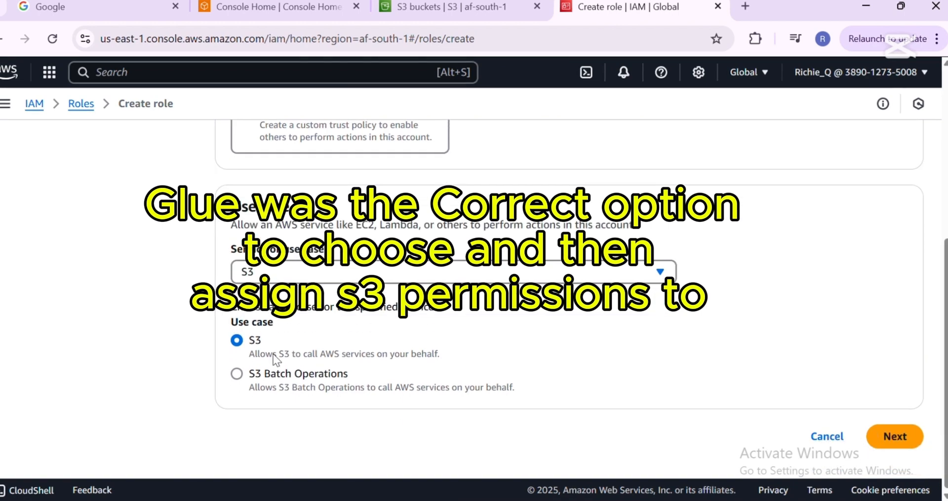
left_click(892, 437)
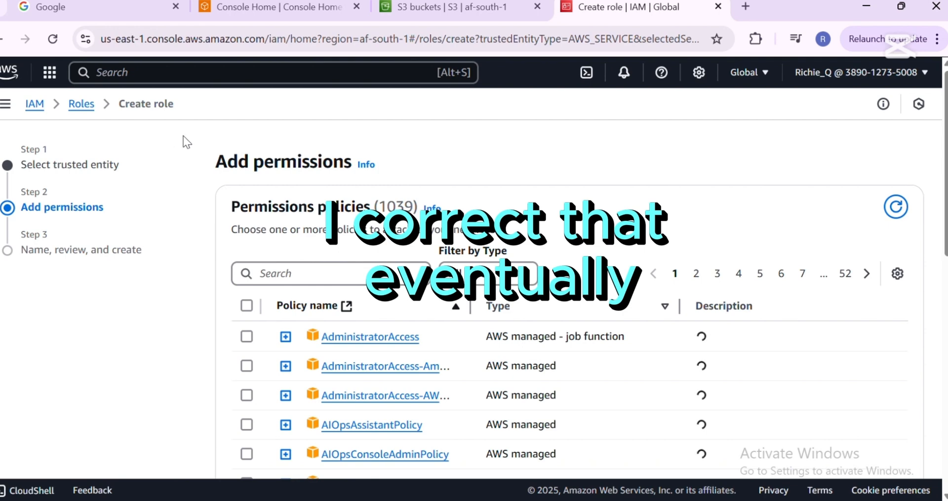
Step: Sort the permissions policies by policy name in descending order
scroll(279, 150, "down", 5)
scroll(277, 159, "up", 5)
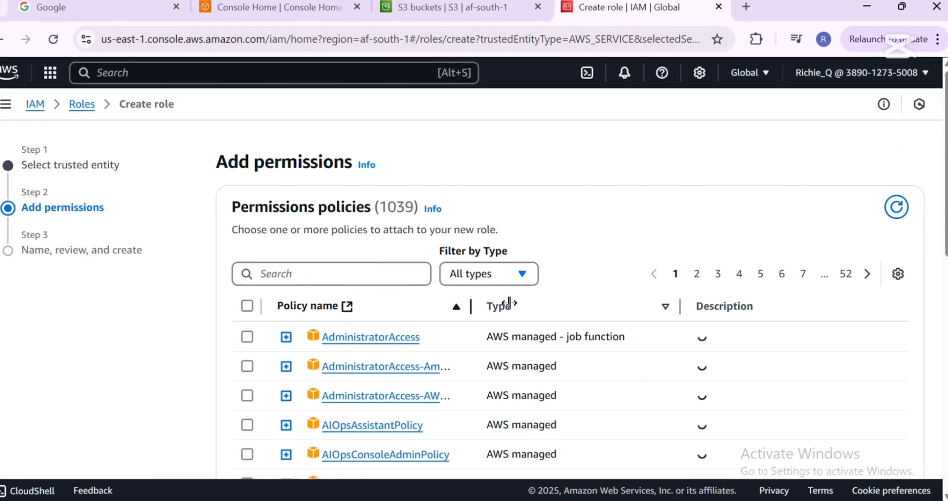
left_click(348, 303)
scroll(348, 302, "down", 3)
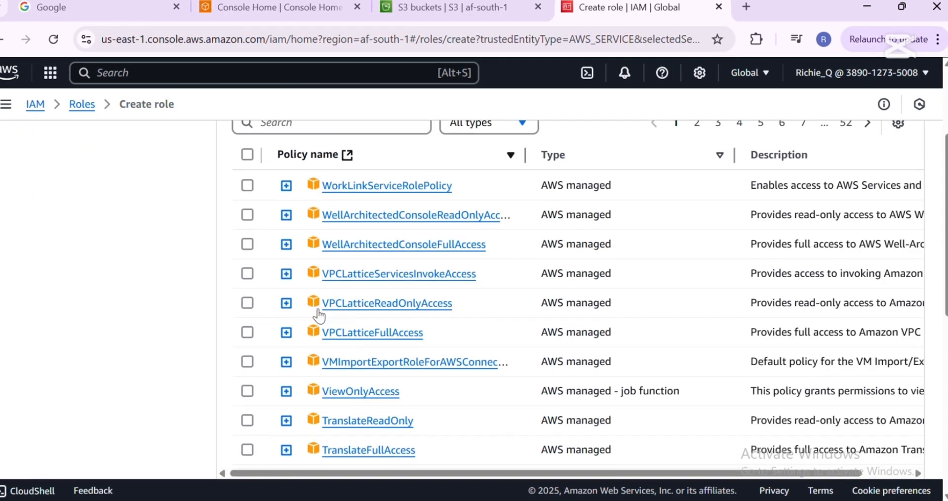
scroll(282, 299, "up", 2)
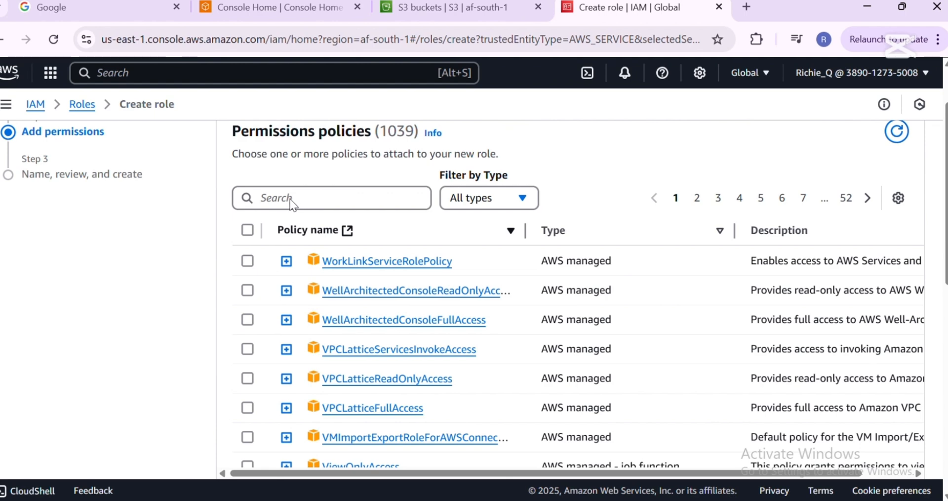
Step: Try filtering the permissions policies by "s3" and by "fullaccess"
left_click(271, 193)
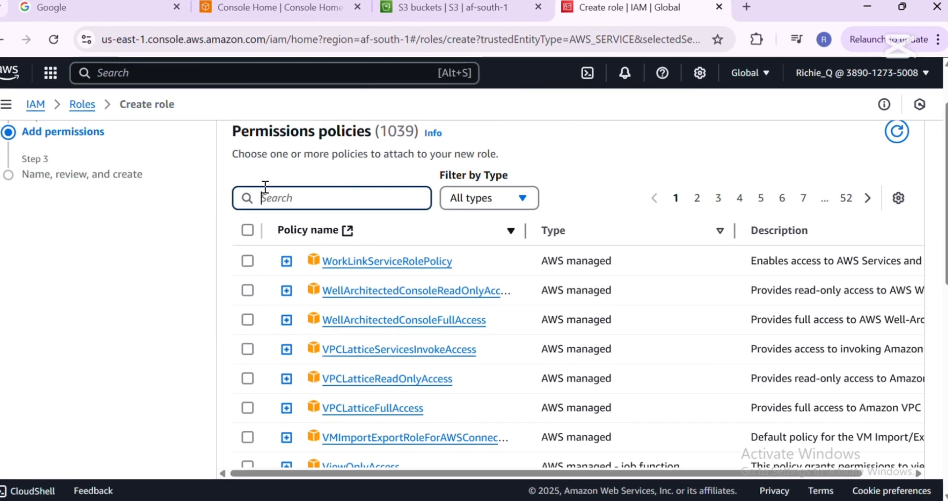
type("s3")
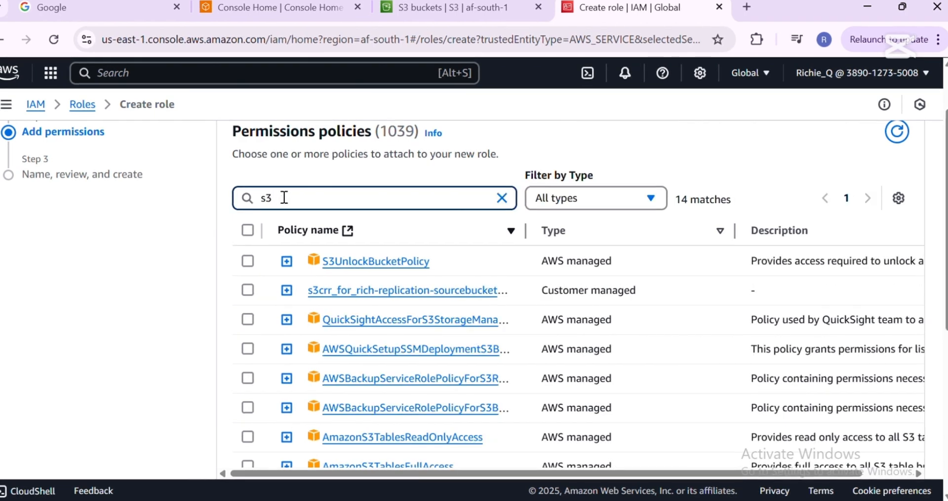
key("BackSpace")
key("BackSpace")
type("a")
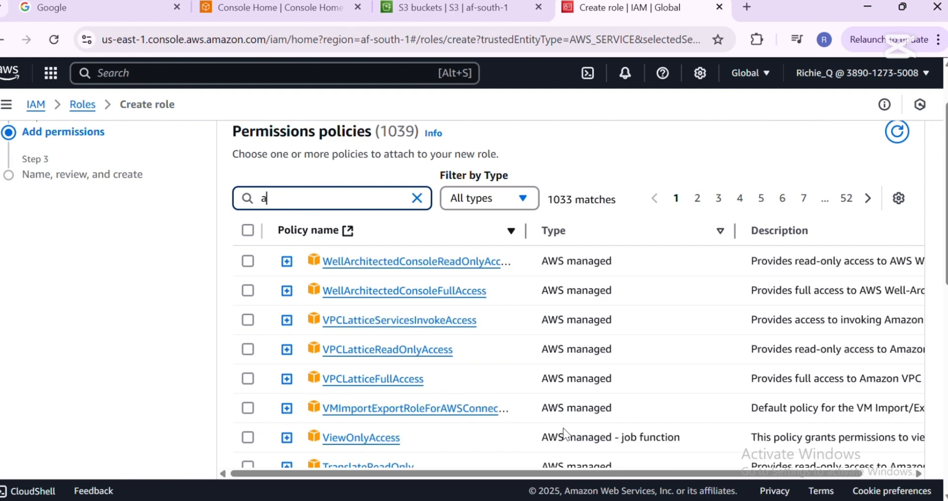
key("BackSpace")
type("full")
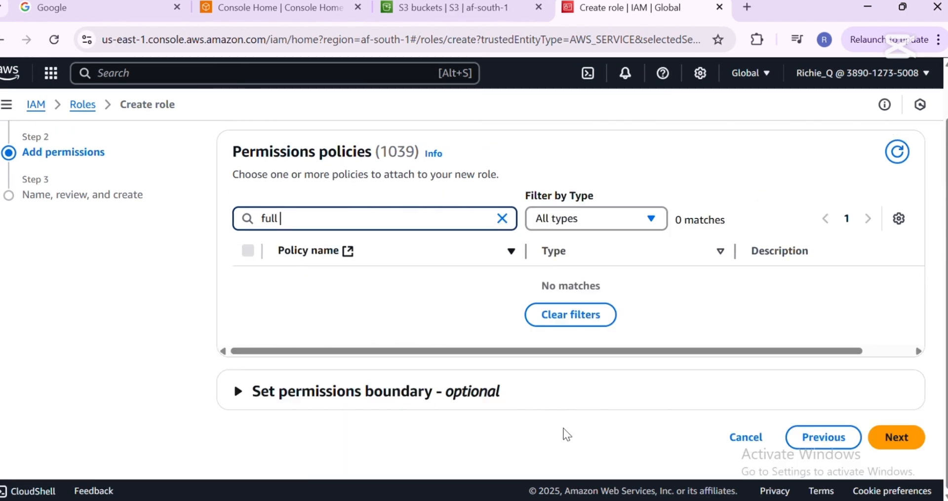
type("access")
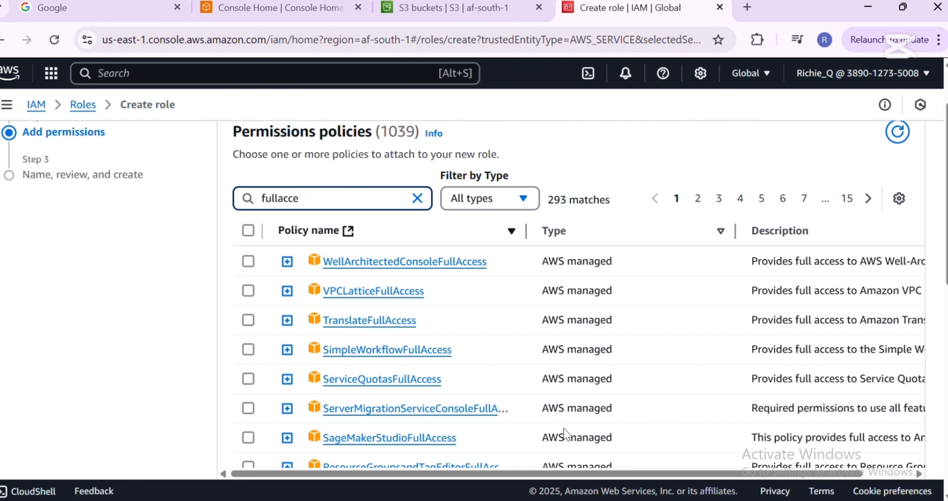
Step: Replace the permissions policy search text with "s3" to filter for S3 policies
key("BackSpace")
key("BackSpace")
key("BackSpace")
key("BackSpace")
key("BackSpace")
key("BackSpace")
key("BackSpace")
key("BackSpace")
type("s")
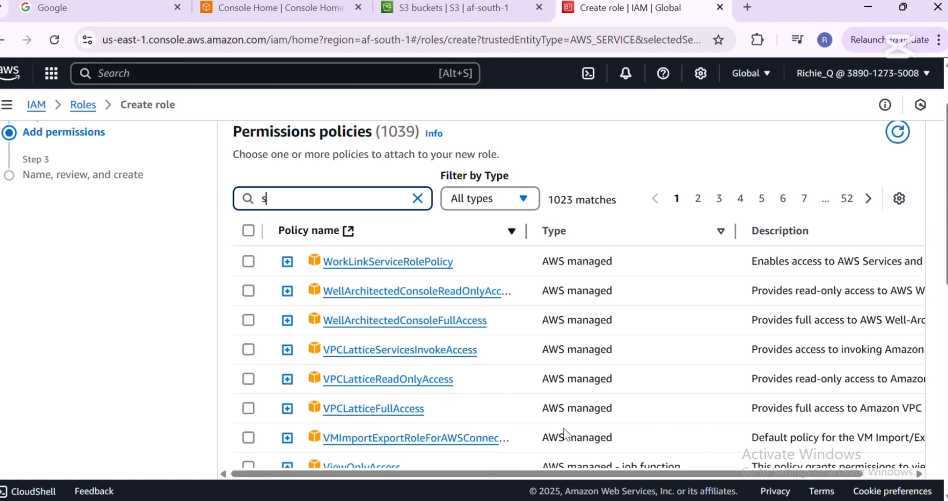
type("3")
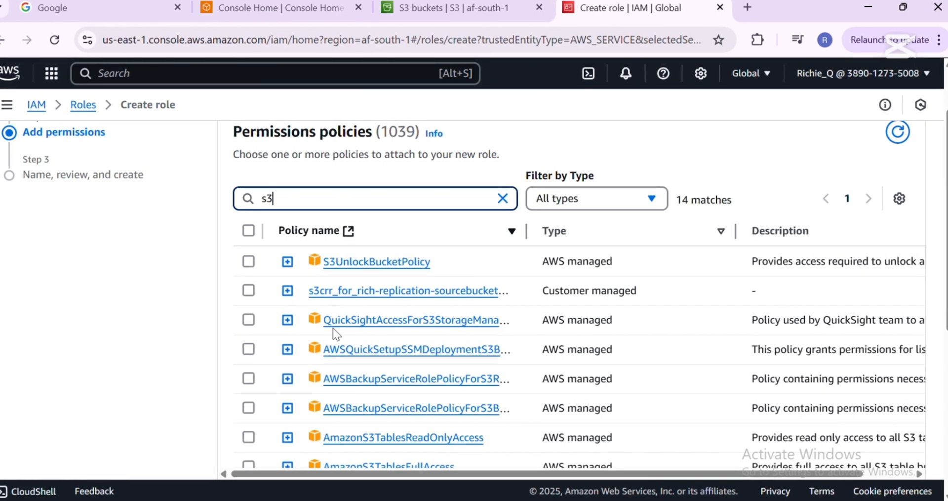
Step: Select the AmazonS3FullAccess policy from the filtered permissions policies for the new role
scroll(334, 328, "down", 3)
scroll(335, 328, "down", 1)
scroll(328, 328, "down", 1)
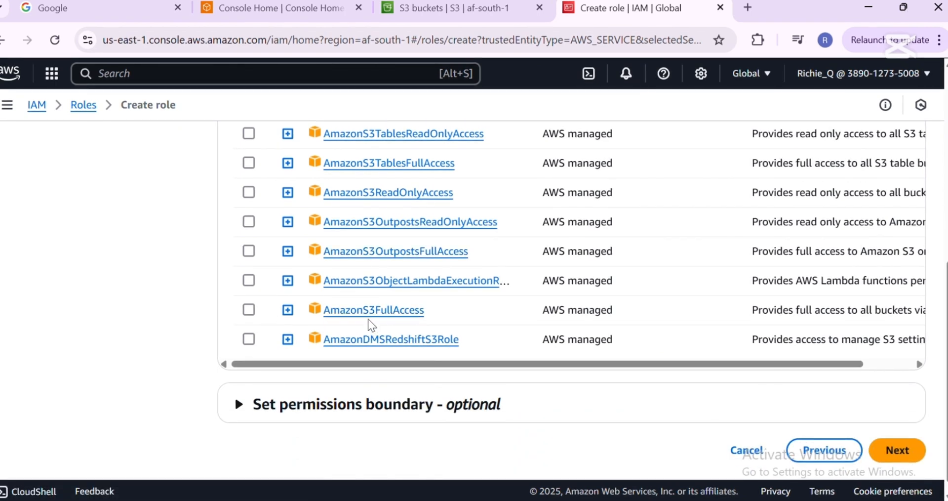
left_click(249, 311)
Step: Filter the permissions policies by "glue", add AWSGlueConsoleFullAccess to the selection, and continue to the role review
scroll(277, 307, "up", 6)
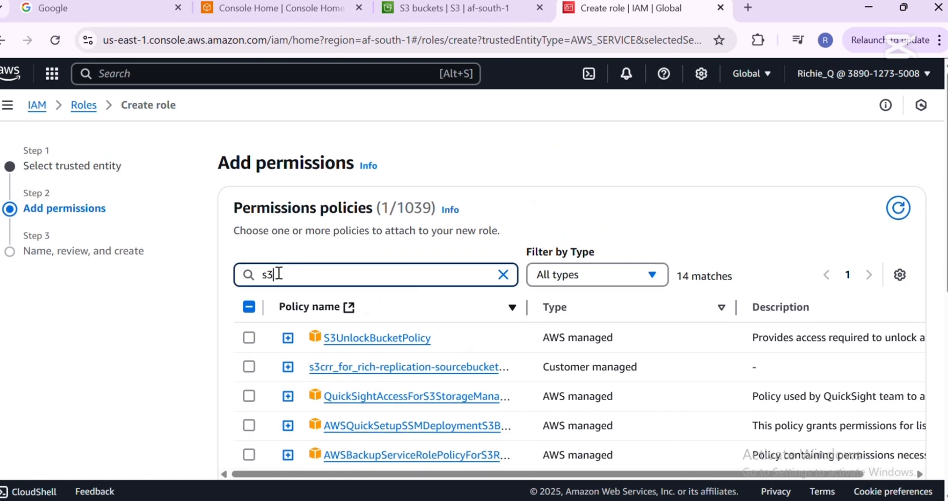
left_click_drag(271, 272, 258, 272)
key("BackSpace")
key("BackSpace")
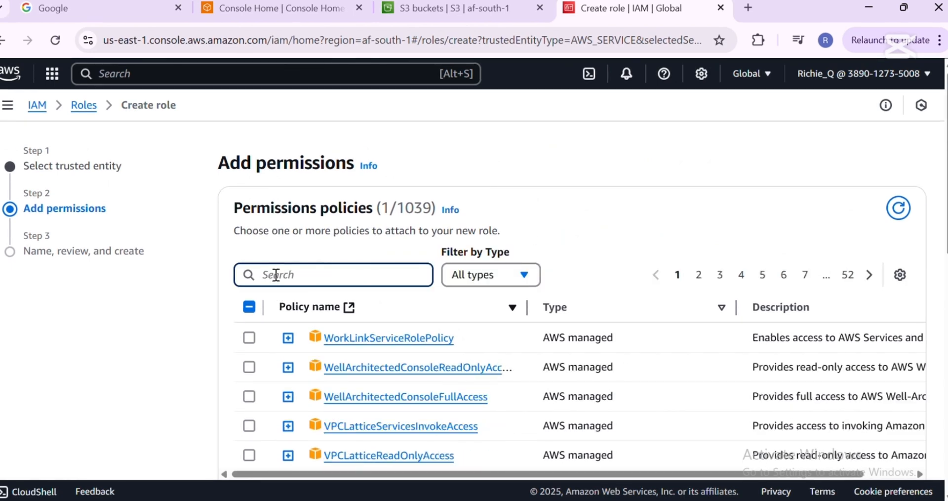
type("glue")
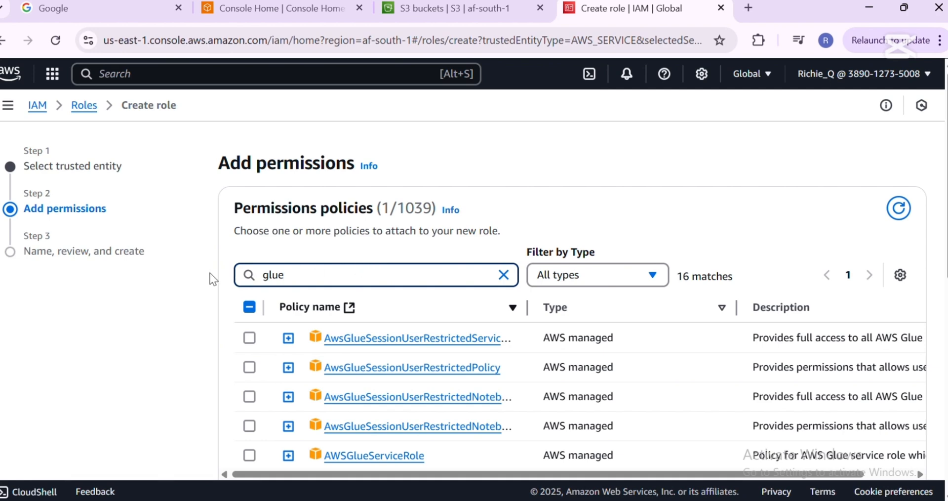
scroll(257, 275, "down", 3)
scroll(298, 266, "down", 5)
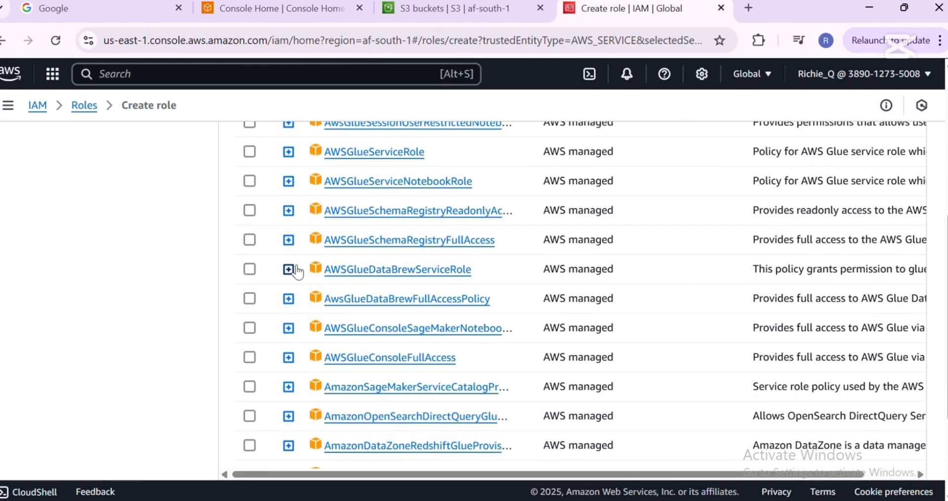
scroll(297, 271, "up", 1)
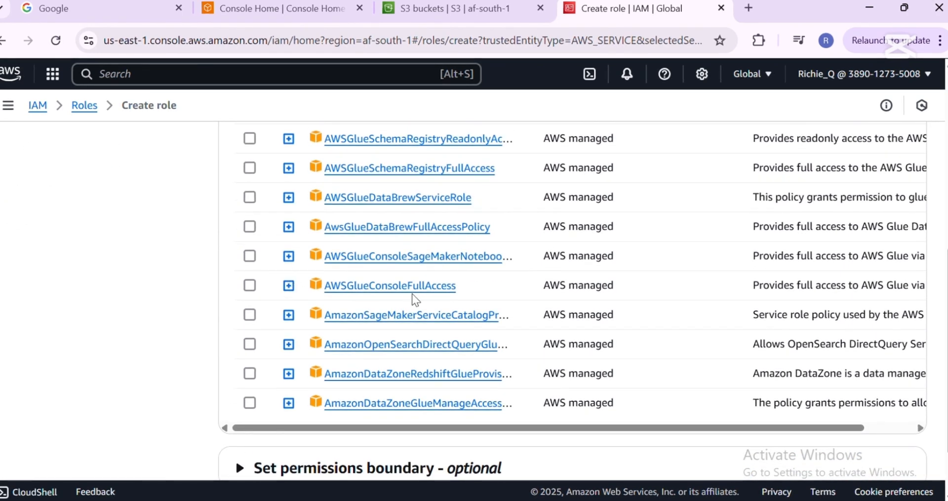
left_click(250, 285)
scroll(284, 299, "down", 1)
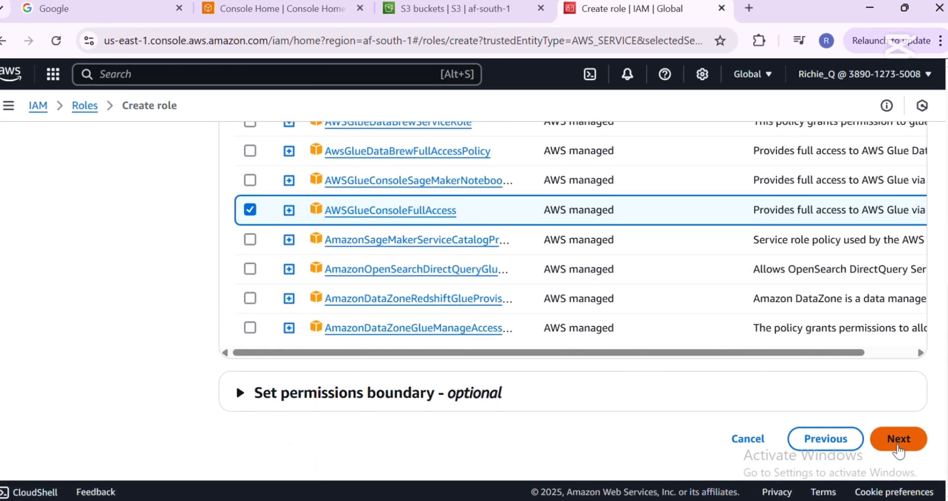
left_click(897, 438)
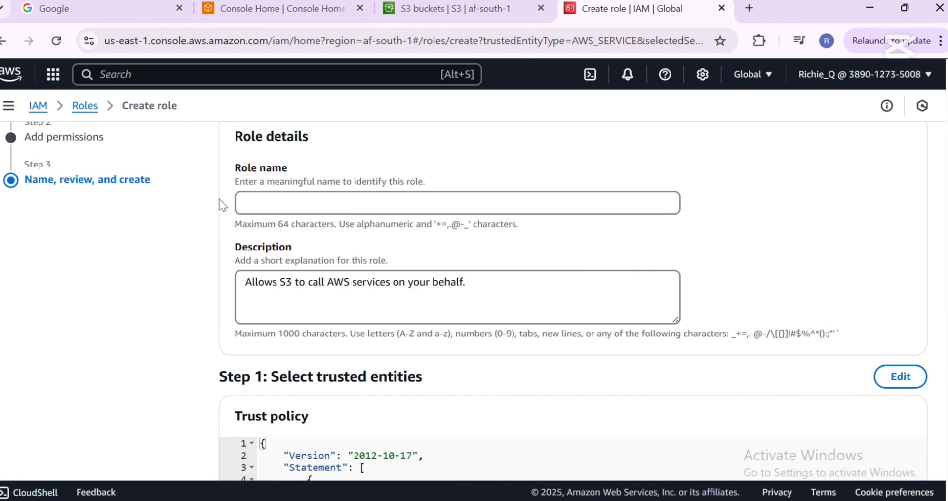
Step: Enter S3-Glue-fullacess as the role name
left_click(251, 201)
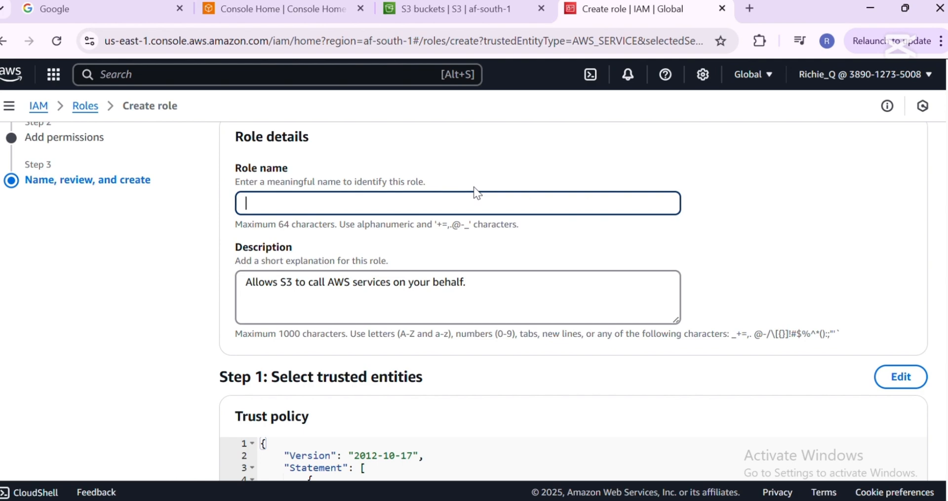
type("S3")
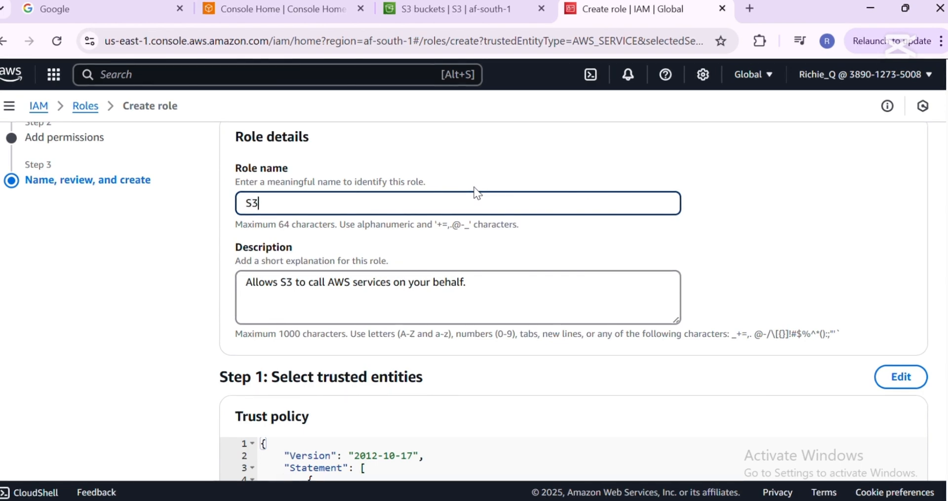
type("-G")
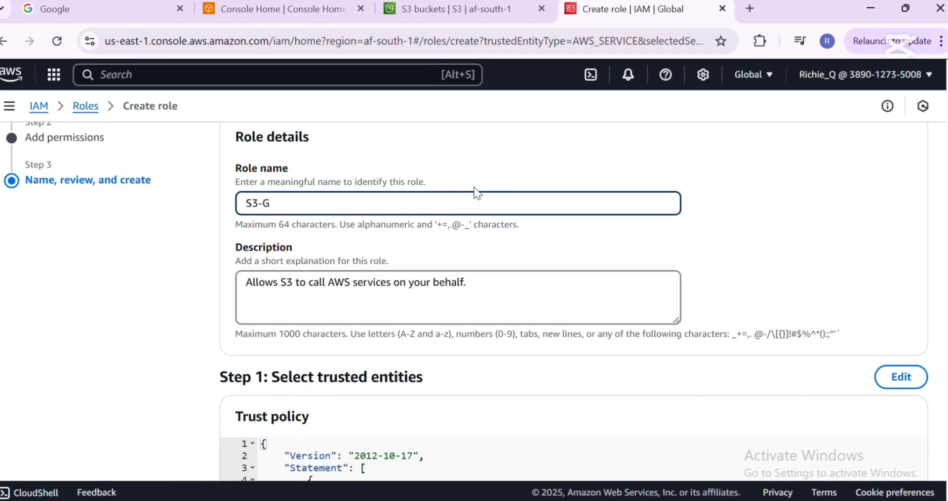
type("Llue-FullA")
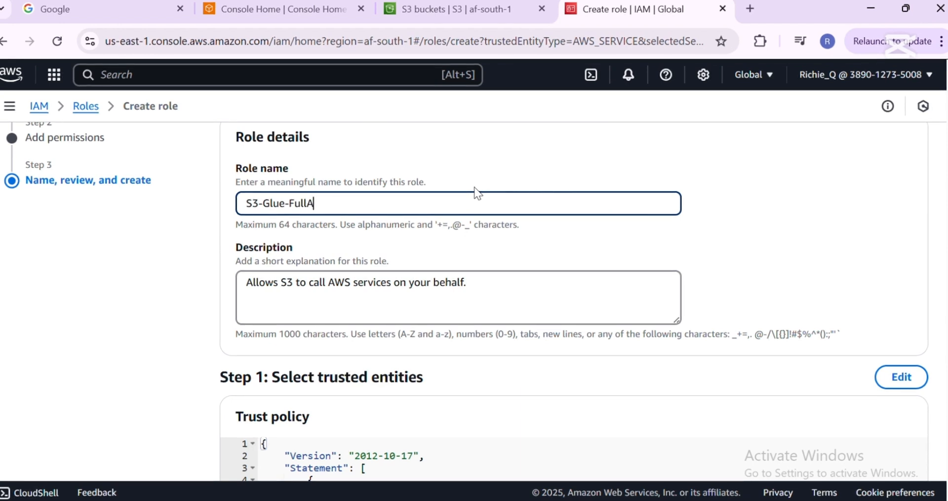
key("BackSpace")
type("access")
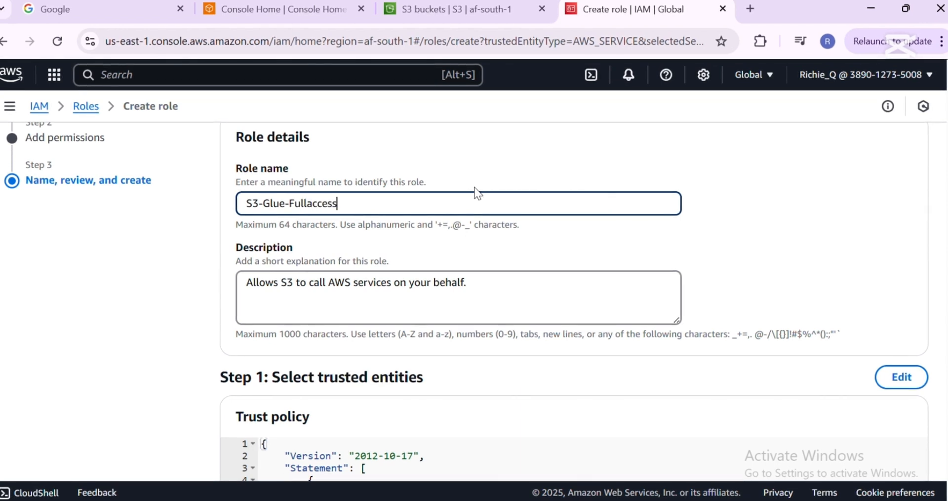
left_click(318, 203)
key("BackSpace")
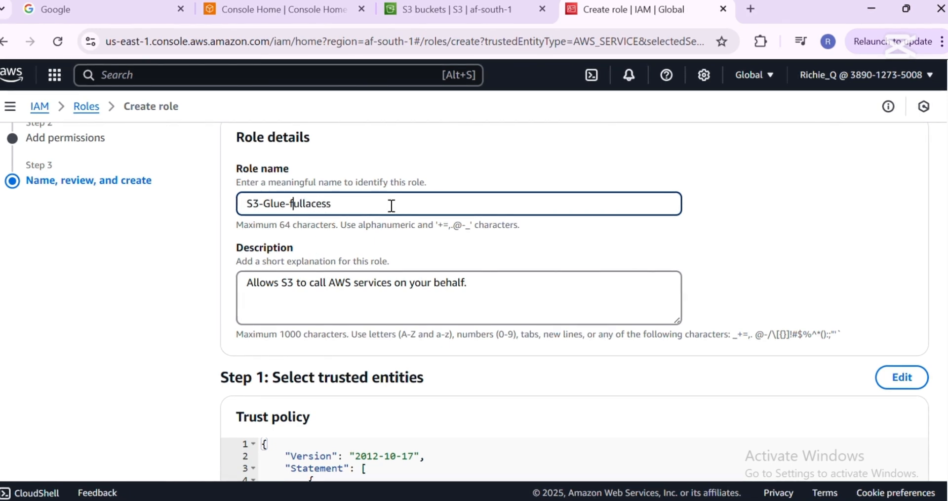
Step: Create the role with its two attached full-access policies and no tags
scroll(826, 334, "down", 5)
scroll(839, 350, "down", 3)
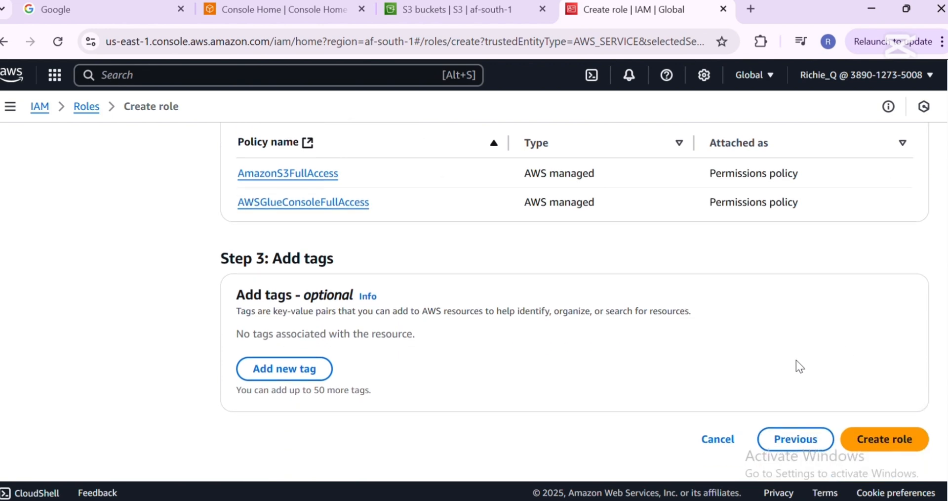
left_click(863, 441)
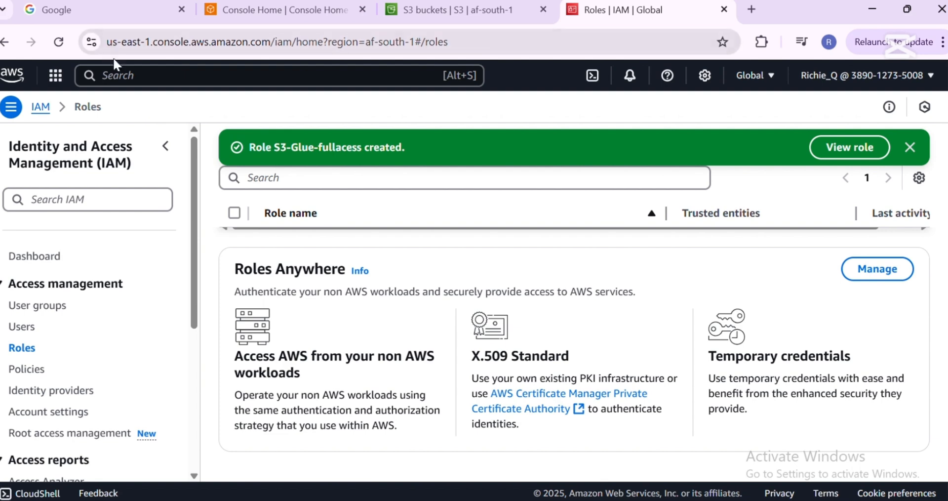
Step: Search the AWS services for "glue", open AWS Glue, and go to the Data Catalog databases
left_click(117, 74)
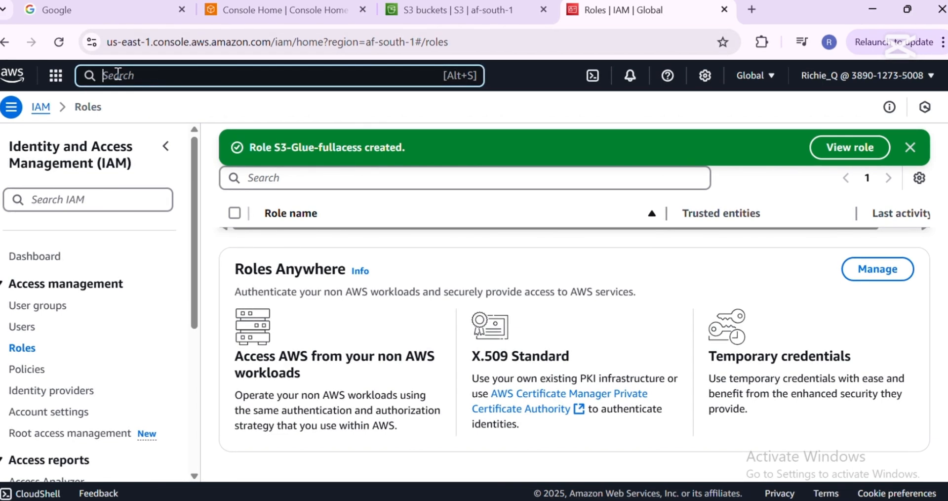
type("glue")
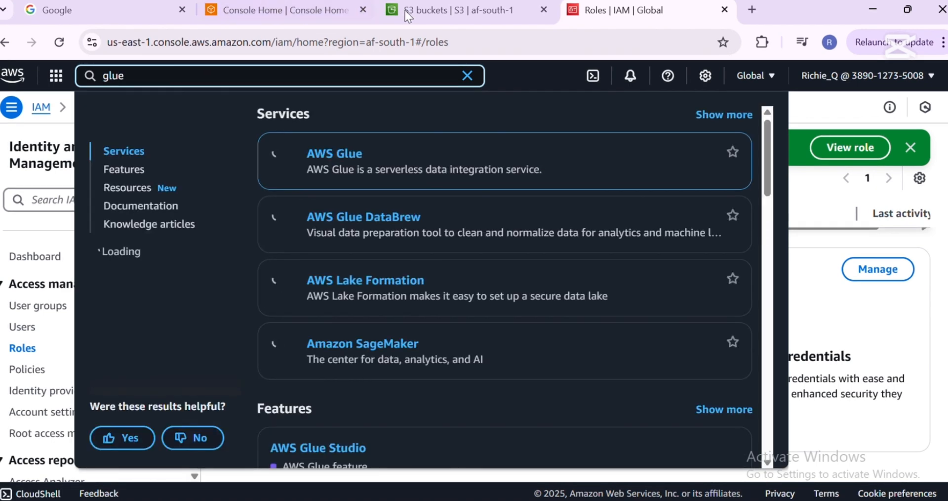
left_click(333, 161)
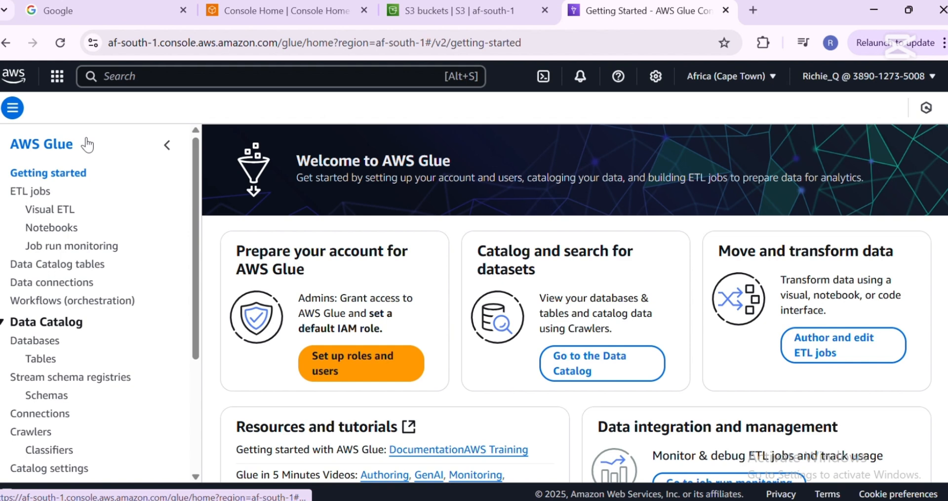
left_click(33, 347)
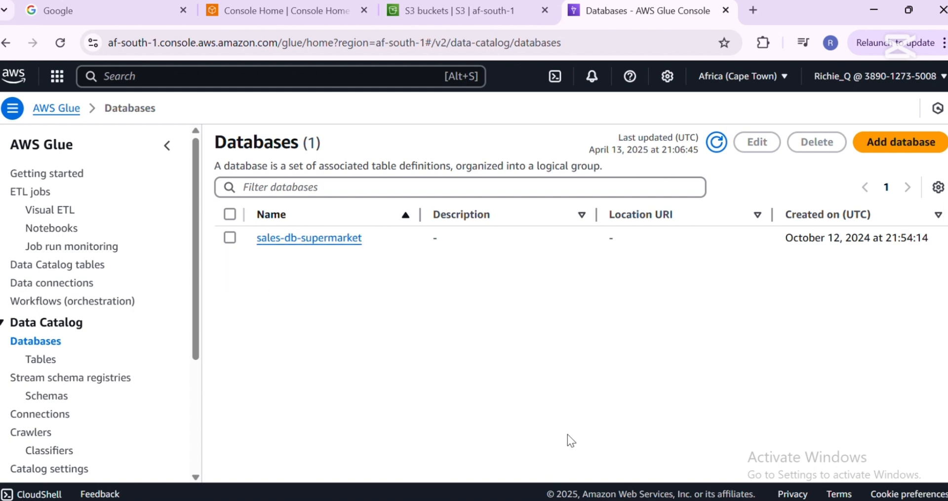
Step: Create a new Data Catalog database named financial-db, leaving its description and location empty
left_click(881, 148)
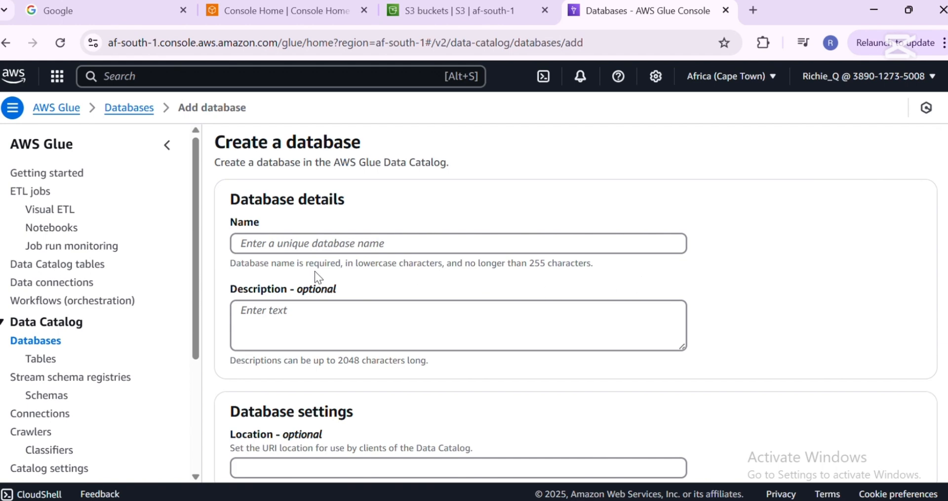
left_click(286, 237)
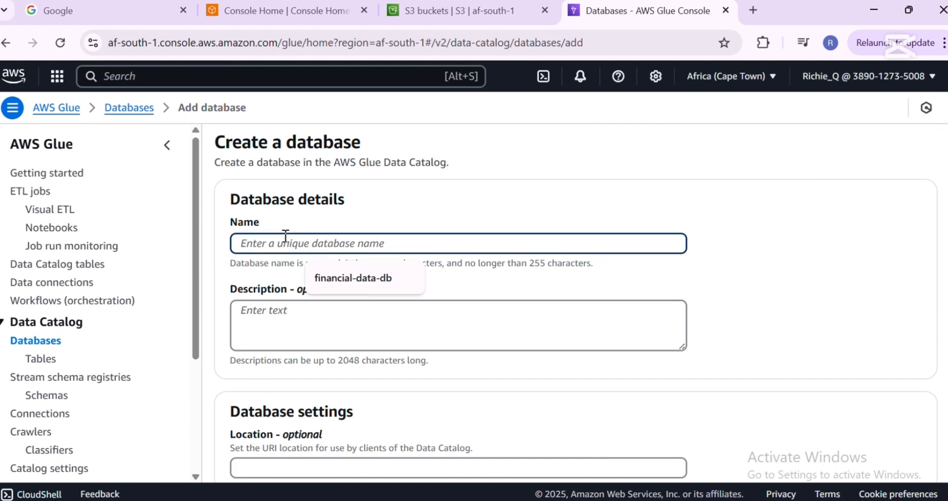
type("fin")
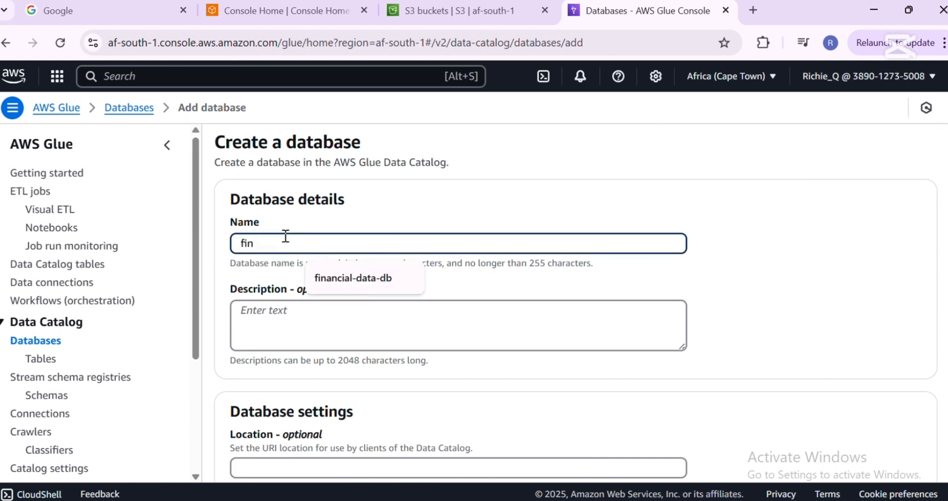
type("ancial-db")
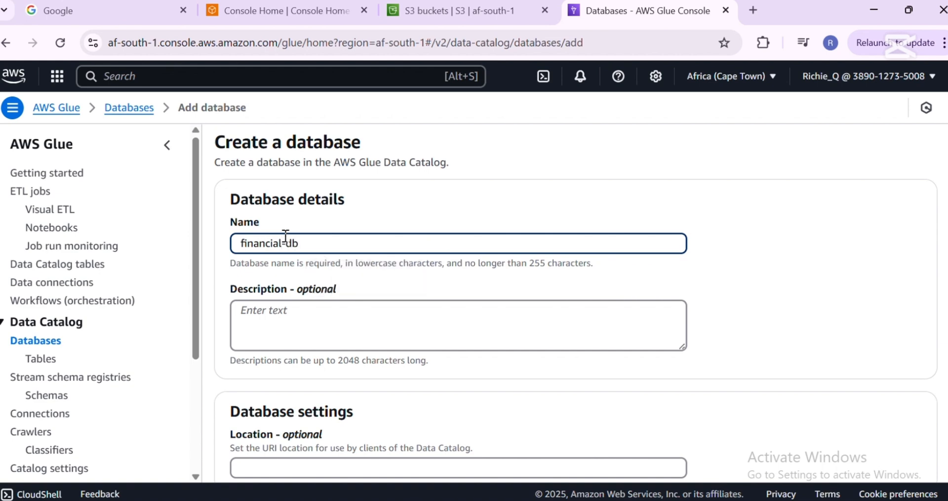
scroll(349, 237, "down", 1)
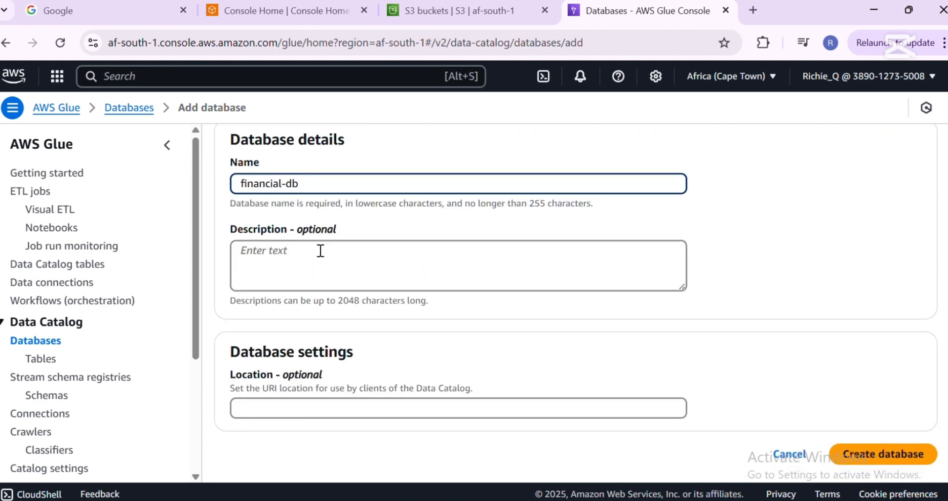
left_click(871, 452)
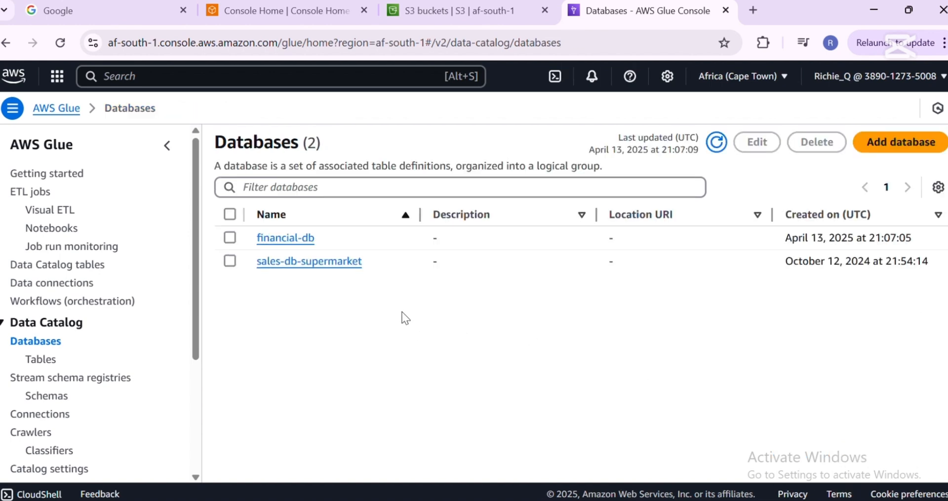
Step: From the financial-db database, start adding tables using a crawler named financial-crawler and continue to its data sources
left_click(284, 242)
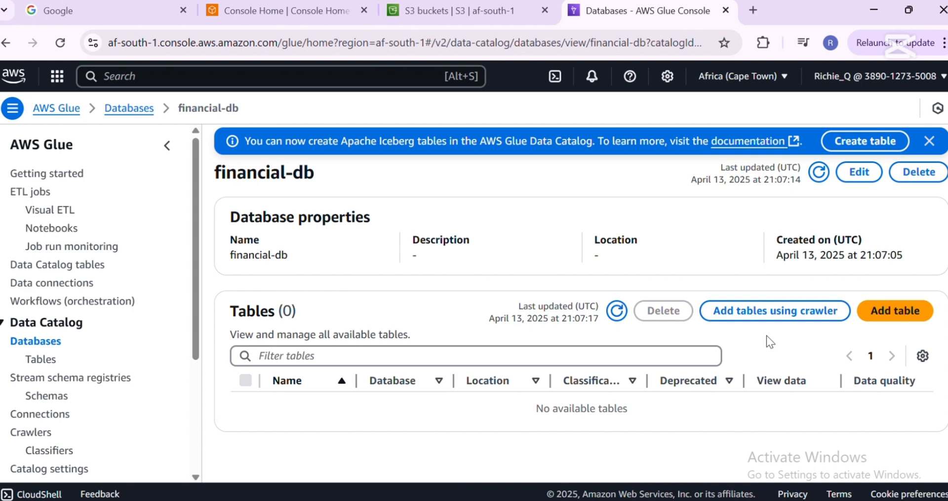
left_click(745, 317)
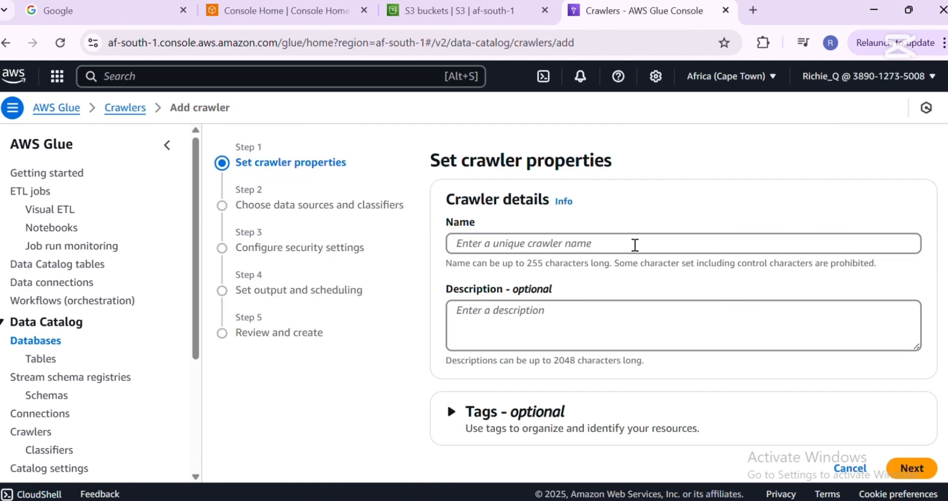
left_click(497, 239)
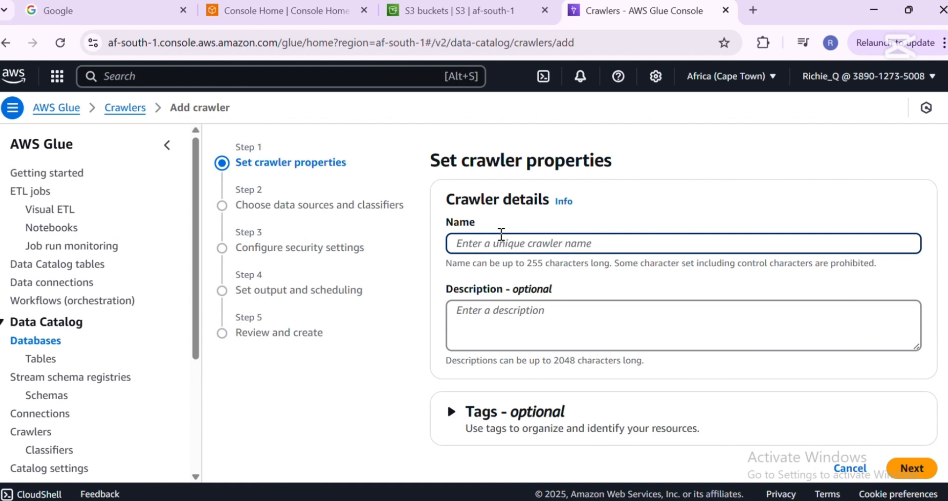
type("finan")
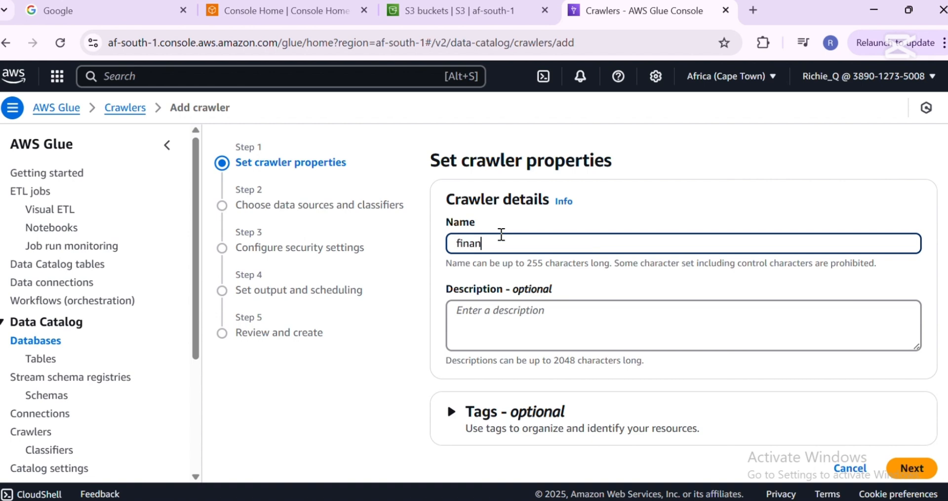
type("cial-crawledr")
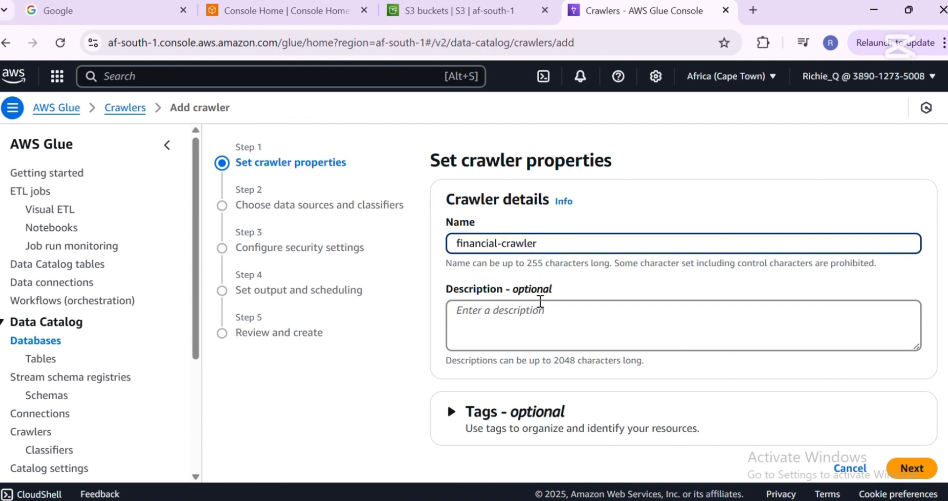
scroll(534, 272, "down", 1)
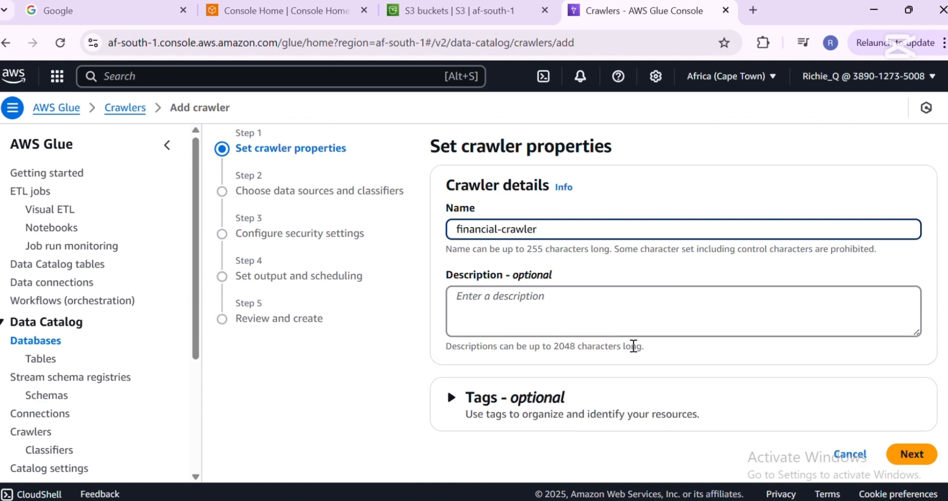
left_click(907, 454)
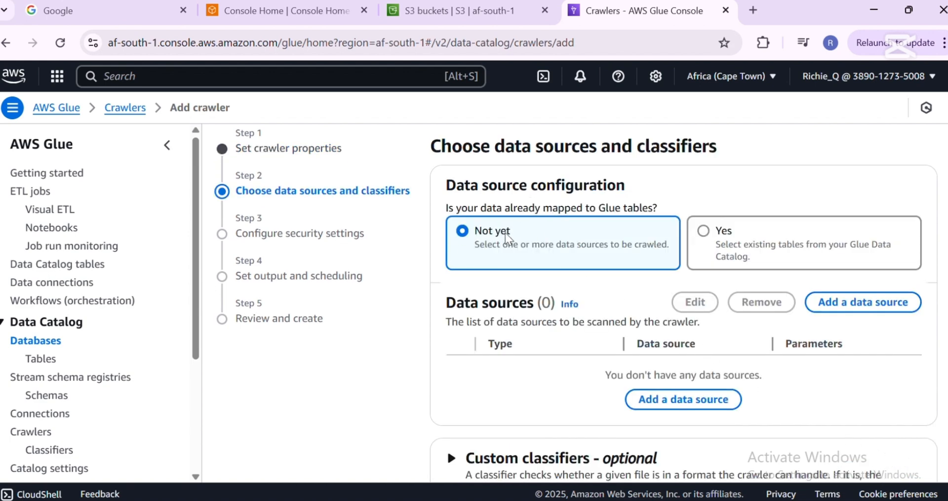
scroll(567, 262, "down", 2)
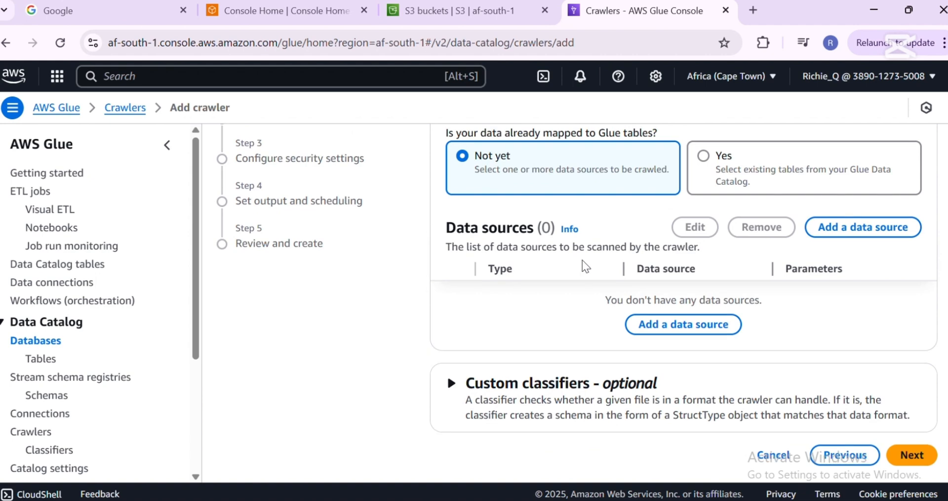
scroll(586, 266, "up", 2)
scroll(586, 266, "down", 2)
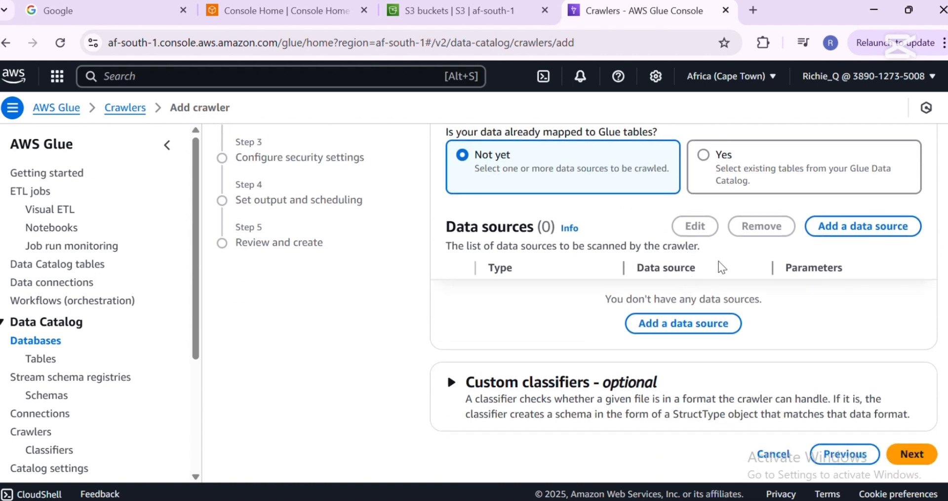
Step: Start an S3 data source for the crawler and choose raw-financial-data-folder/ in financial-report-bucket-v1 as its path
scroll(720, 267, "up", 2)
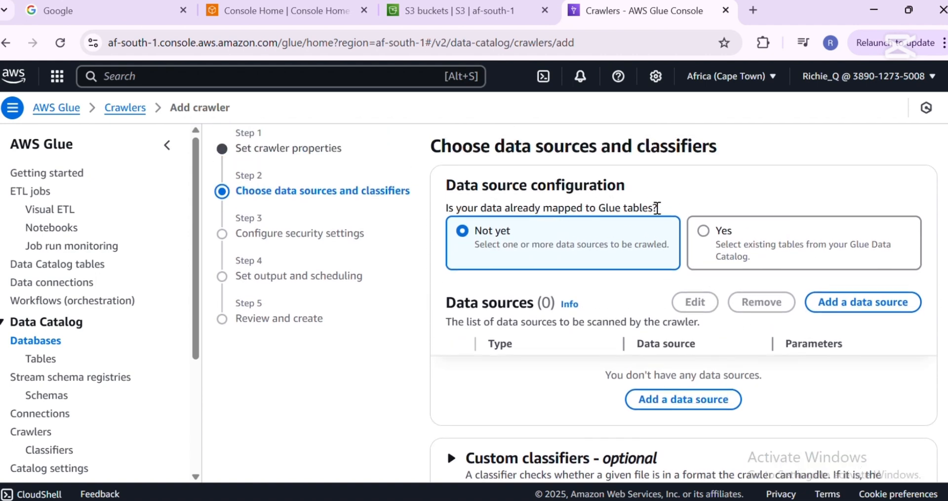
scroll(546, 266, "down", 2)
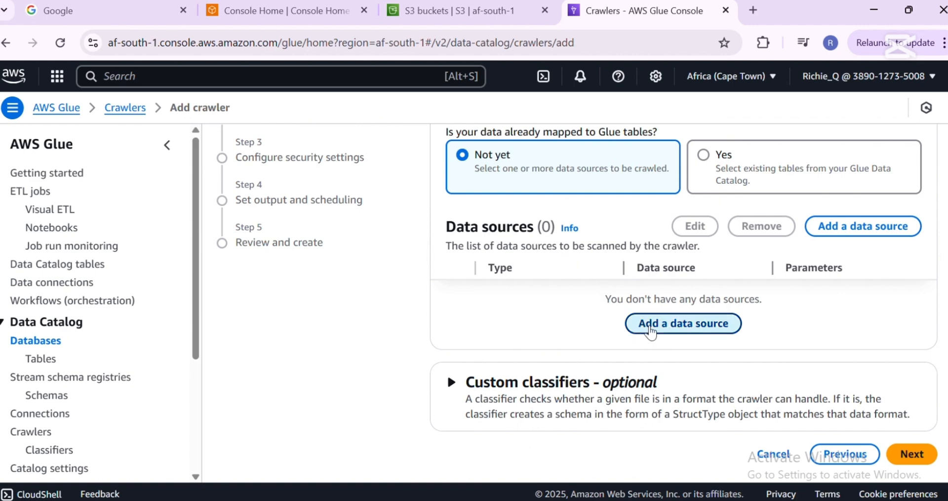
left_click(650, 325)
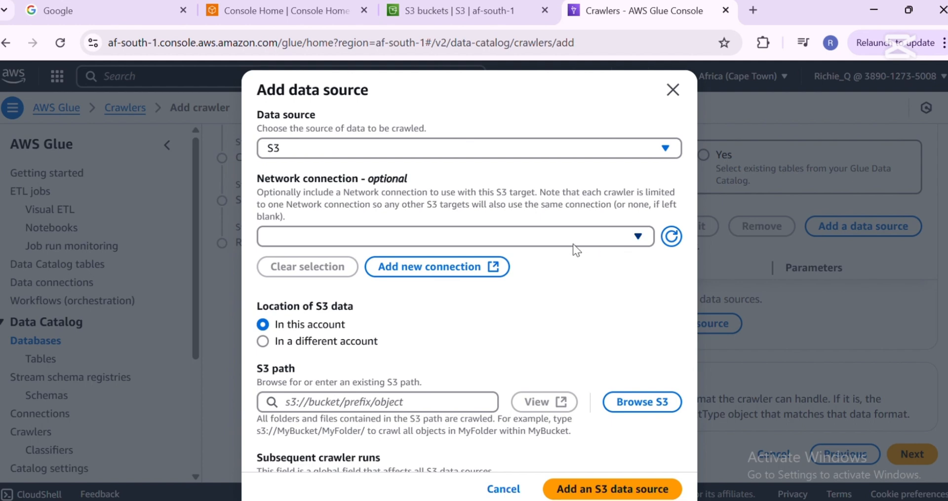
scroll(577, 318, "down", 2)
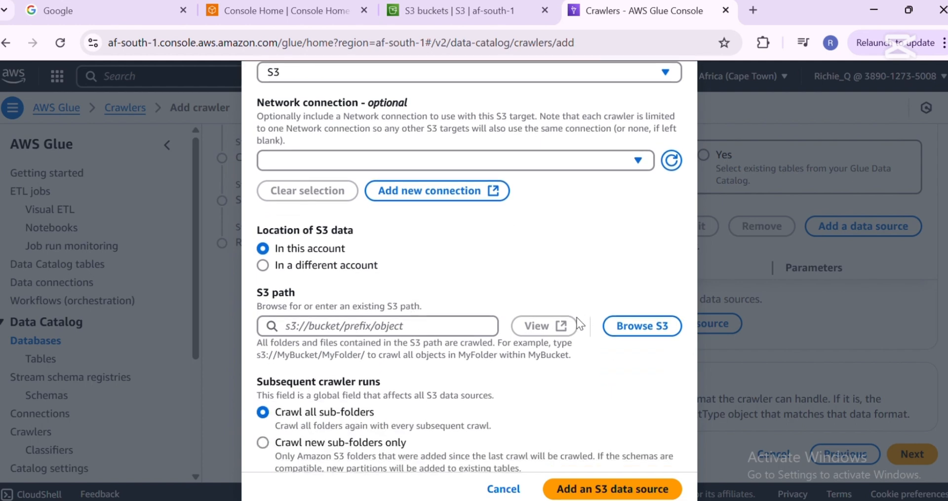
left_click(622, 327)
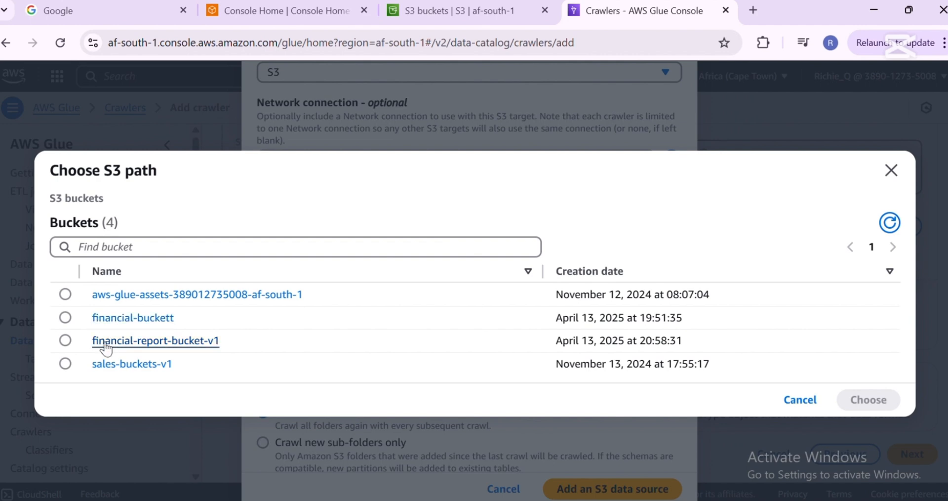
left_click(106, 343)
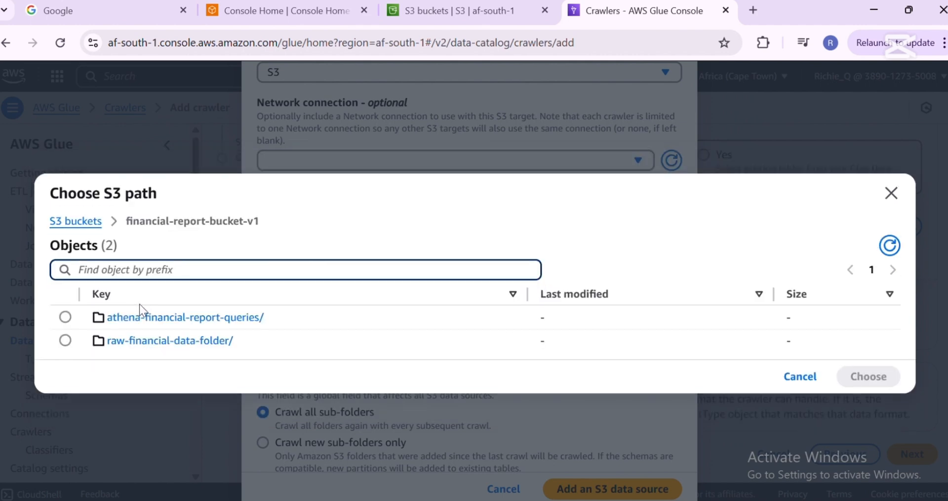
left_click(67, 341)
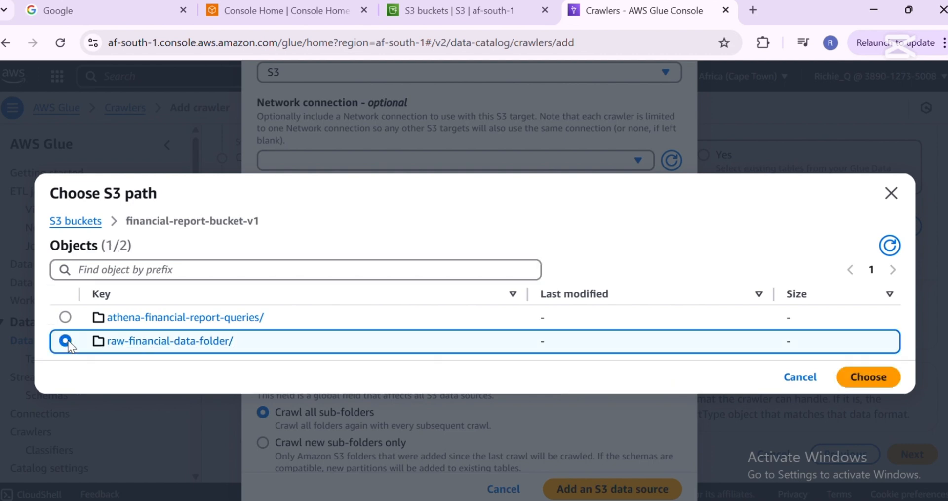
left_click(853, 380)
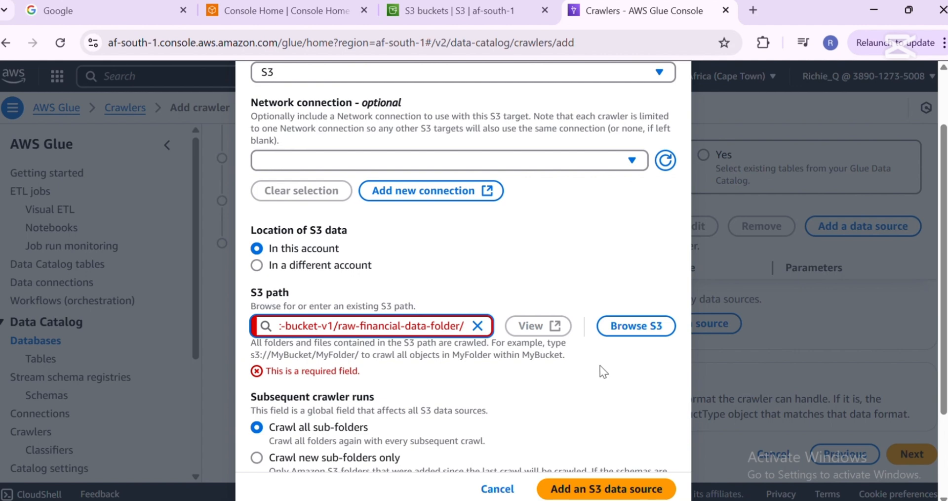
Step: Edit the end of the S3 path to remove the trailing slash after raw-financial-data-folder
key("BackSpace")
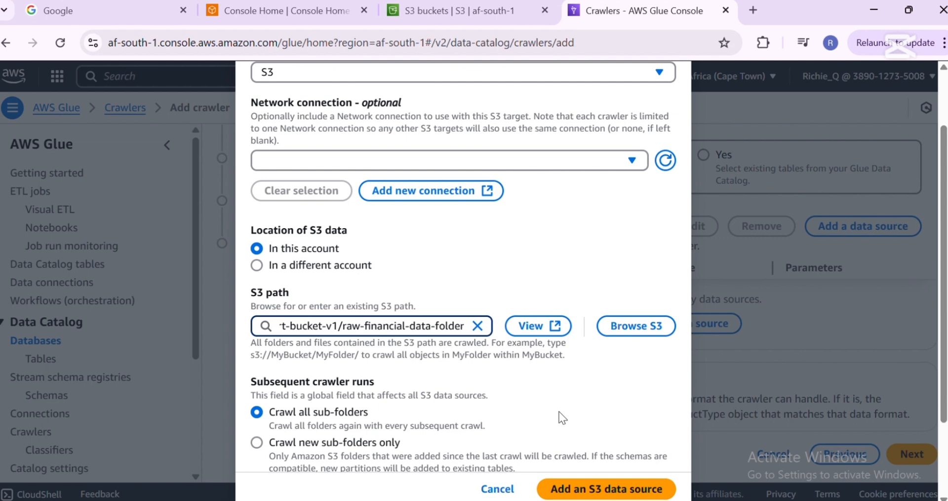
type("/")
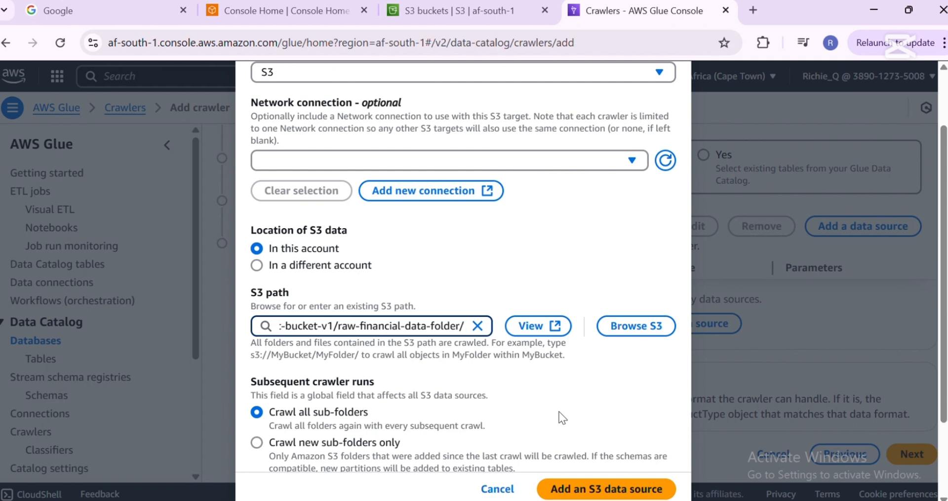
left_click(625, 364)
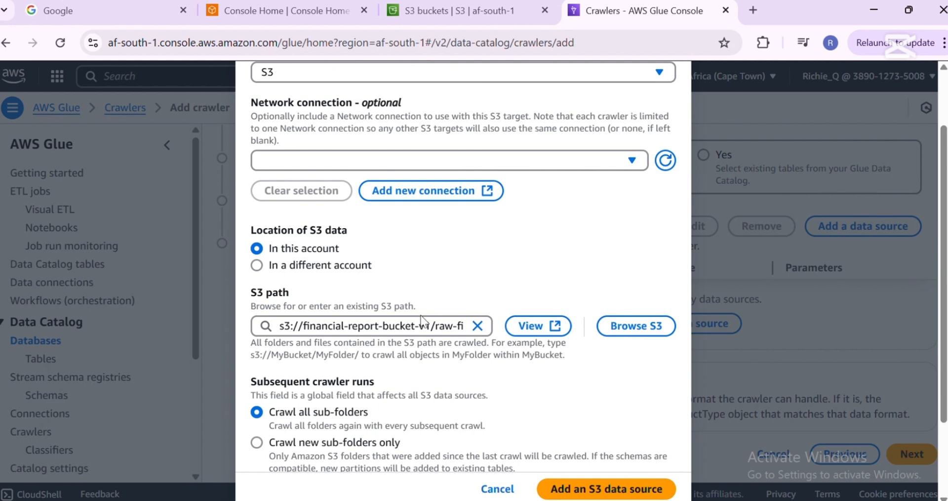
left_click(436, 326)
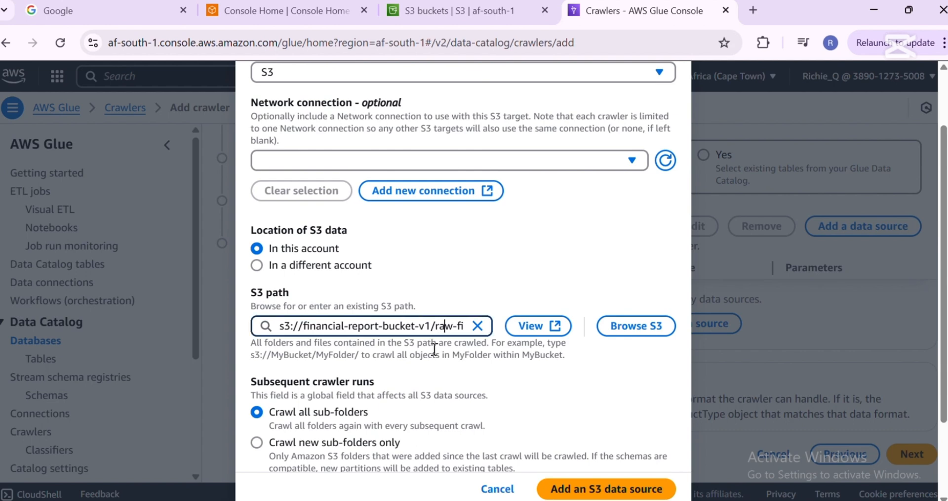
key("Right")
key("Right")
key("Right")
key("Right")
key("Right")
key("Right")
key("Right")
key("Right")
key("Right")
key("Right")
key("Right")
key("Right")
key("Right")
key("Right")
key("Right")
key("Right")
key("Right")
key("Right")
key("Right")
key("Right")
key("BackSpace")
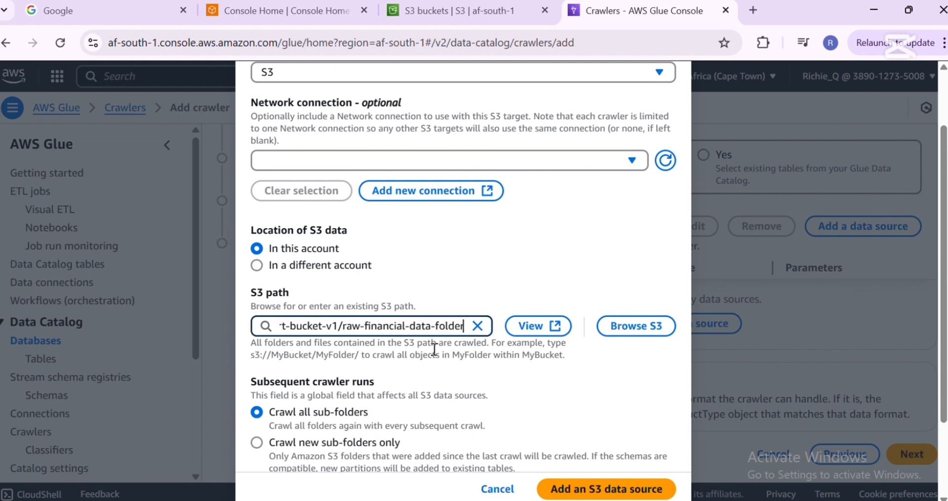
Step: Add the S3 data source with all sub-folders crawled on subsequent runs, and continue to the crawler's security settings
scroll(647, 316, "up", 2)
scroll(606, 346, "down", 3)
left_click(528, 330)
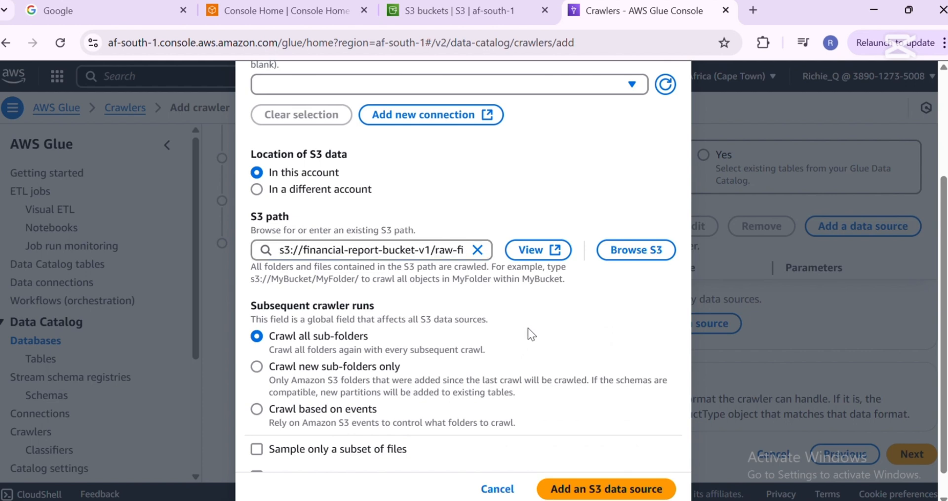
scroll(508, 308, "down", 1)
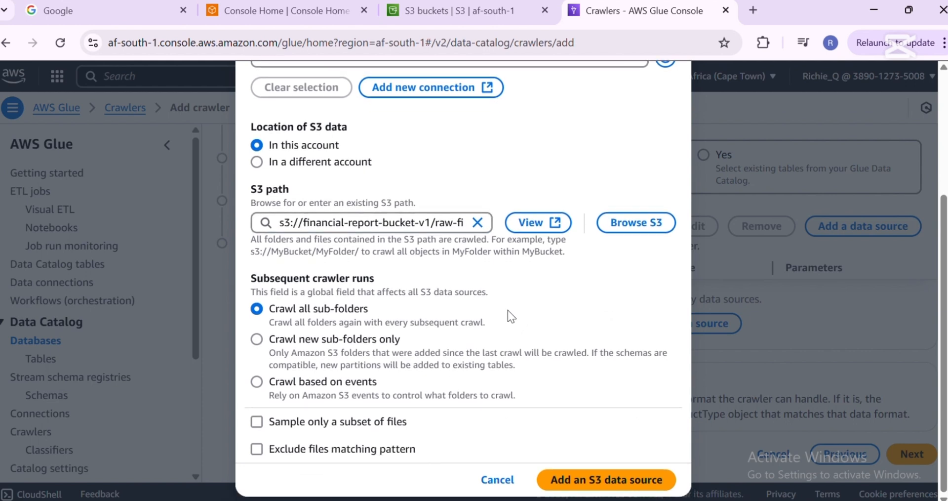
left_click(565, 481)
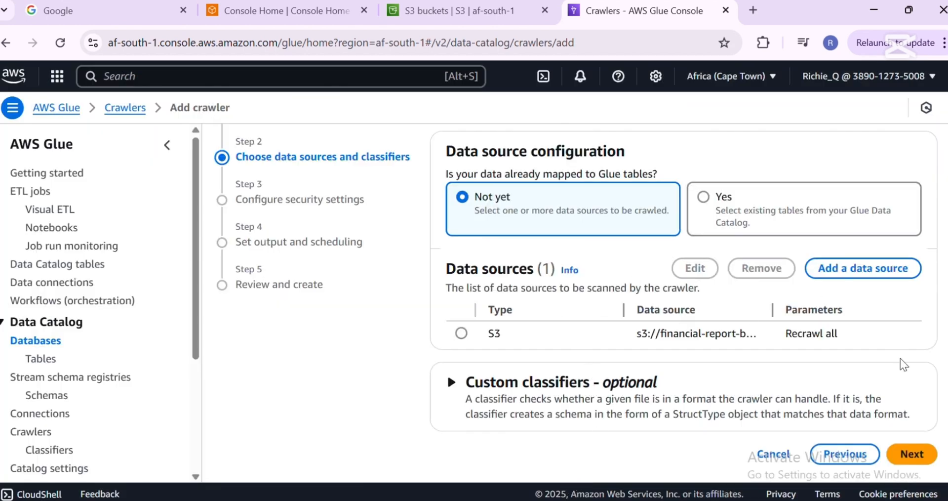
left_click(902, 457)
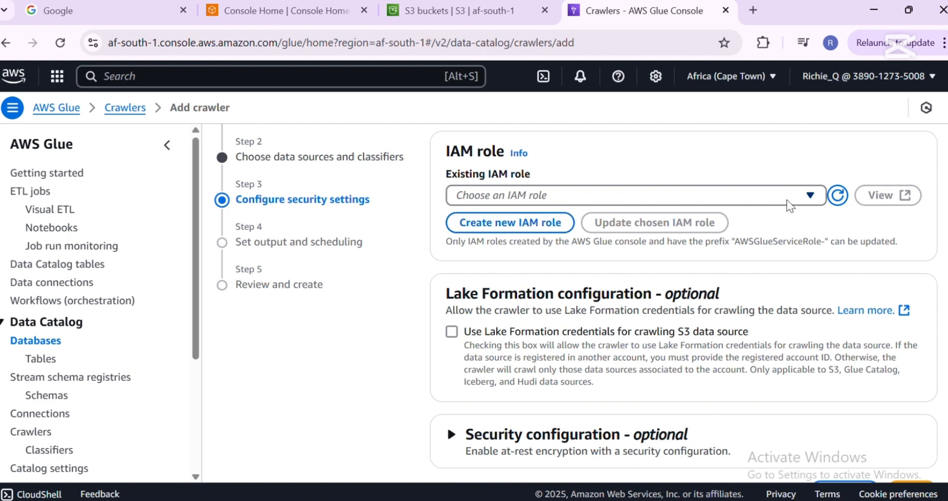
Step: Look through the existing IAM roles offered for the crawler to find the newly created one
left_click(808, 199)
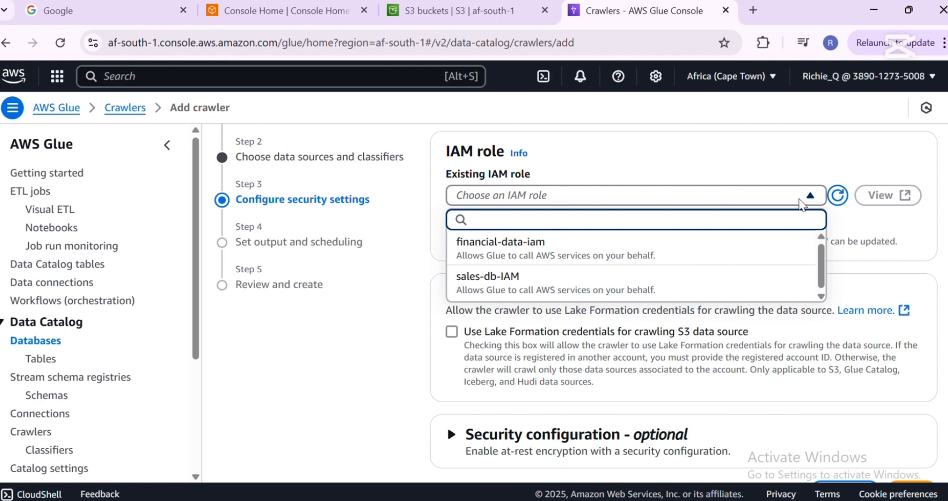
scroll(778, 271, "down", 1)
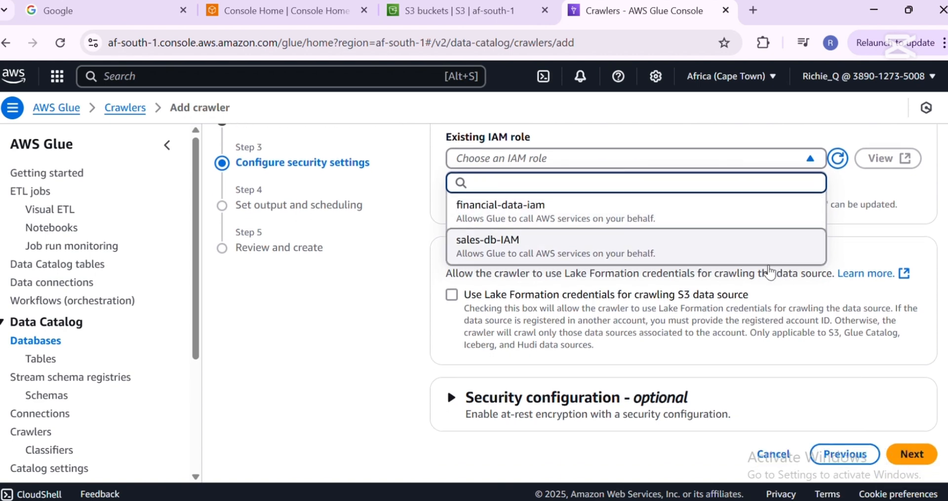
scroll(760, 269, "up", 2)
scroll(759, 266, "down", 1)
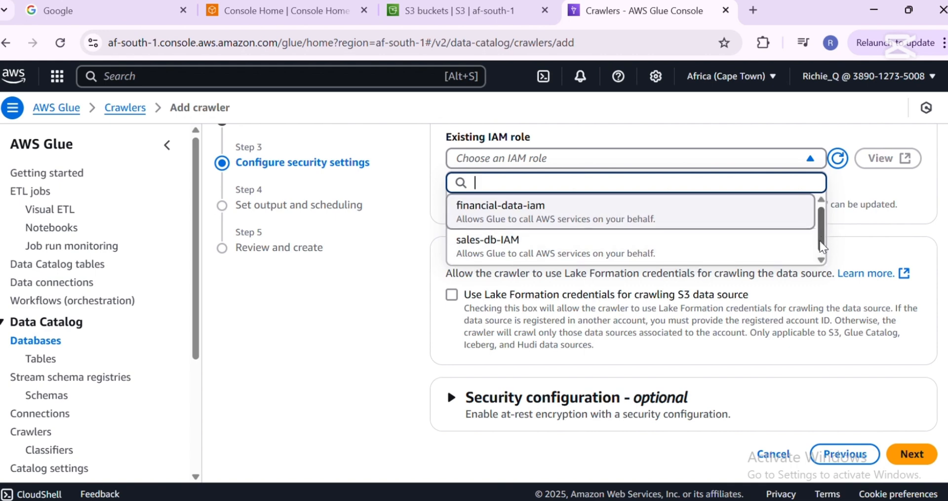
scroll(727, 226, "up", 2)
scroll(722, 226, "down", 2)
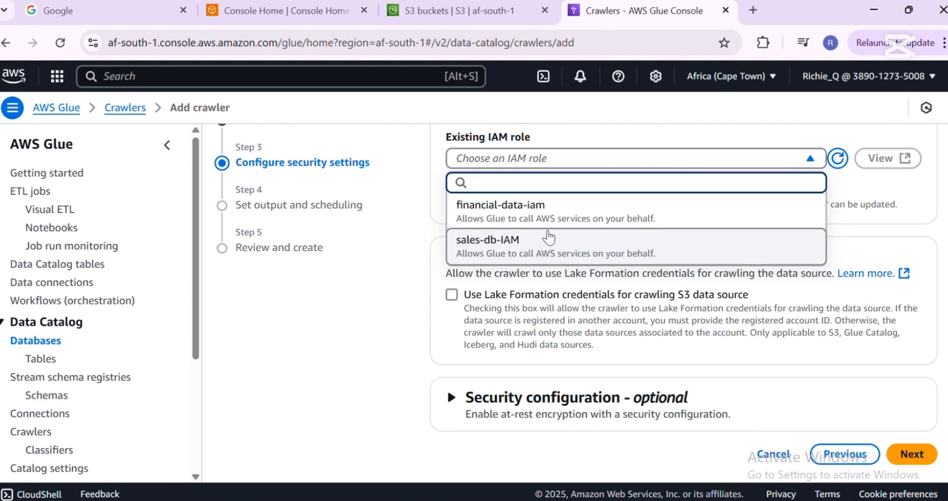
scroll(549, 238, "up", 2)
scroll(529, 241, "down", 2)
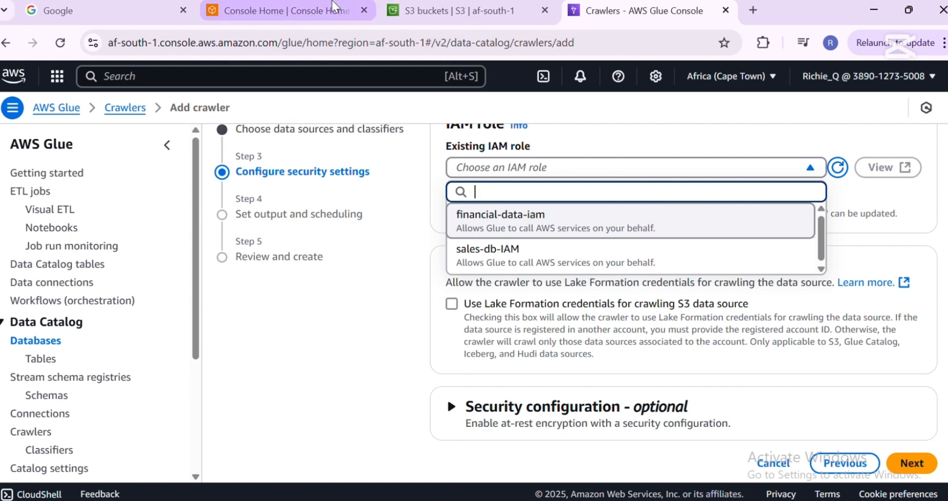
Step: Switch to the Console Home browser tab, search the AWS services for "iam", and open the IAM roles list
left_click(276, 12)
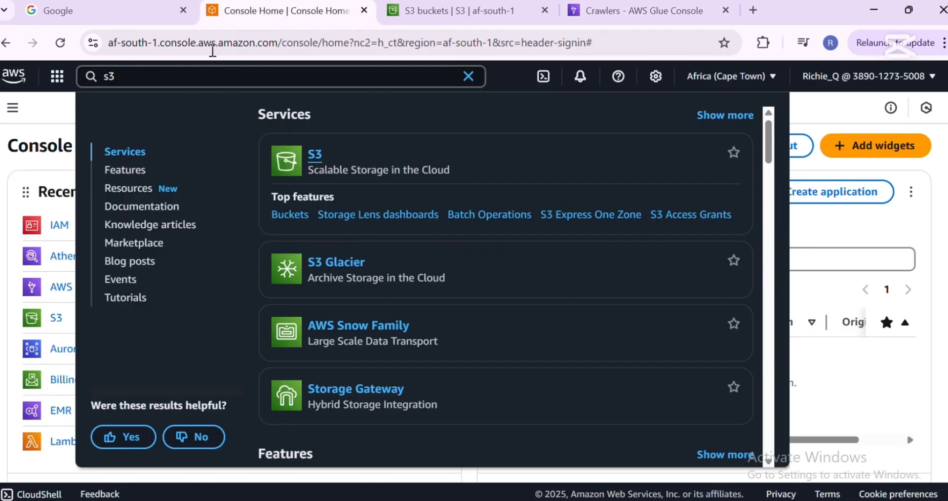
left_click(203, 76)
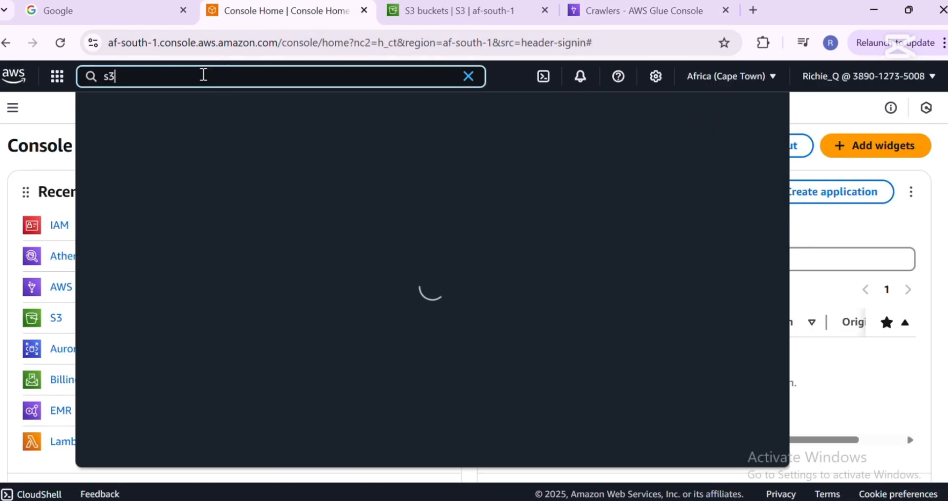
key("BackSpace")
key("BackSpace")
type("iam")
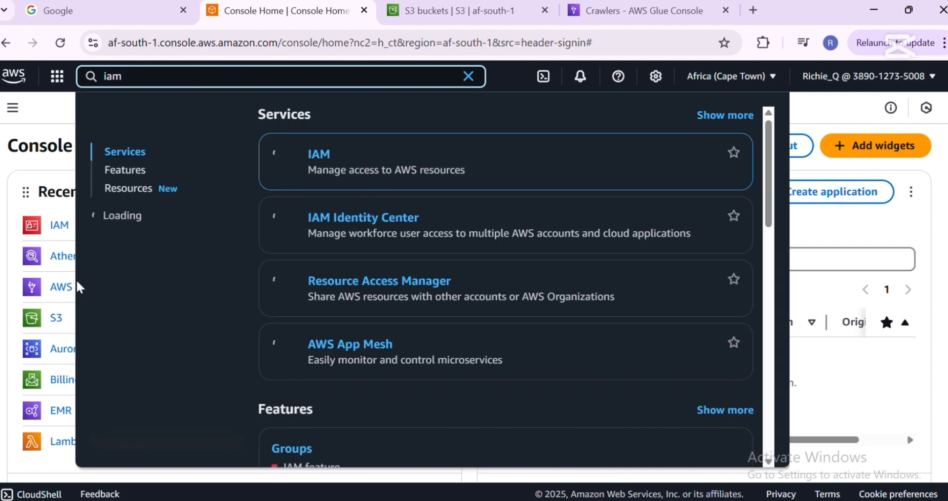
left_click(316, 158)
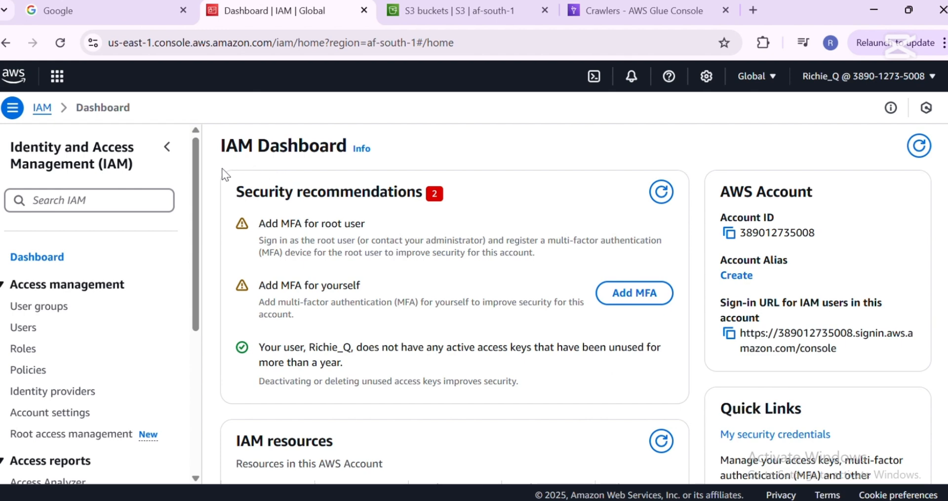
left_click(21, 350)
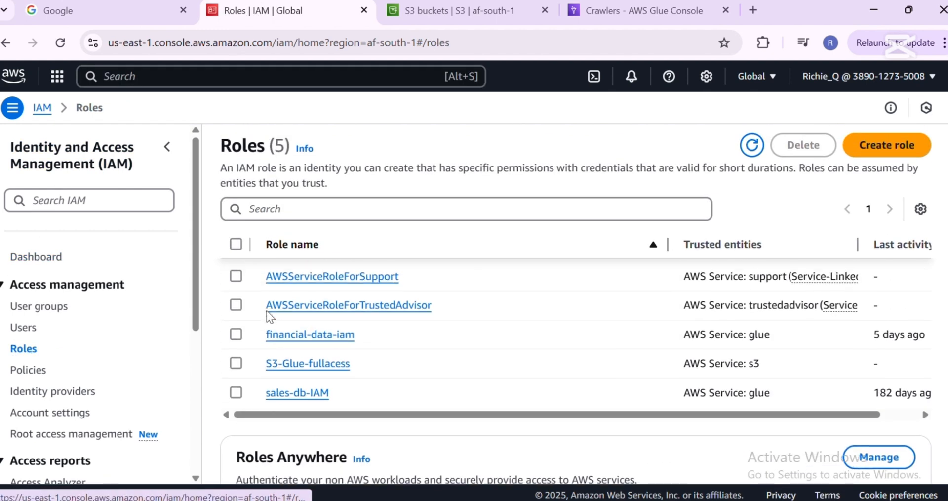
Step: Examine the IAM role names with their trusted entities, and check the available regions
scroll(415, 342, "down", 3)
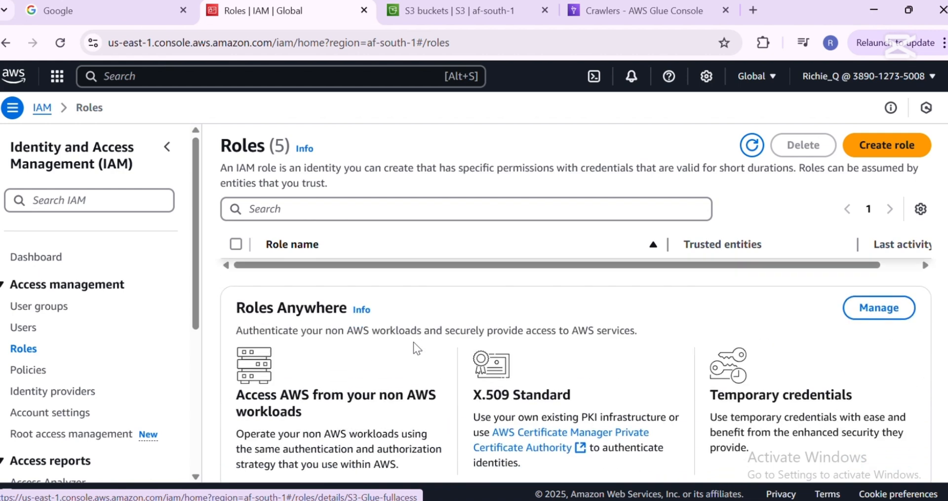
scroll(414, 342, "down", 1)
scroll(405, 347, "up", 1)
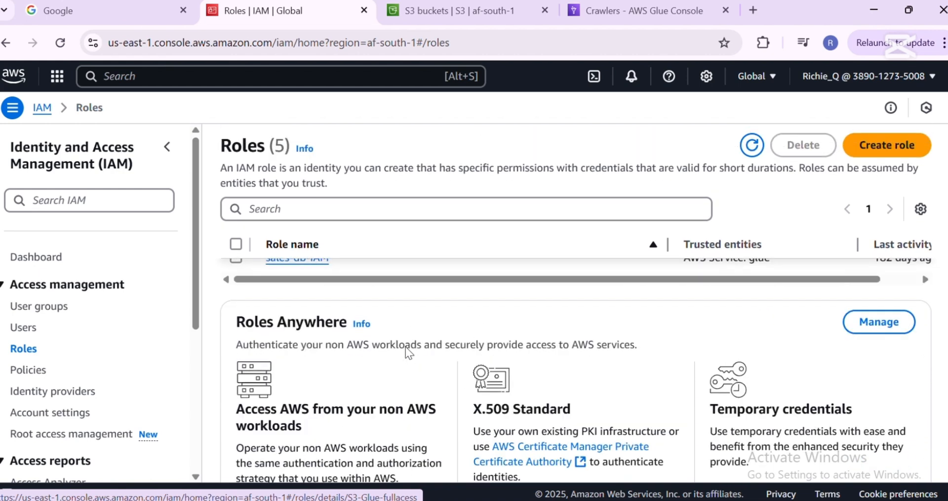
left_click(760, 78)
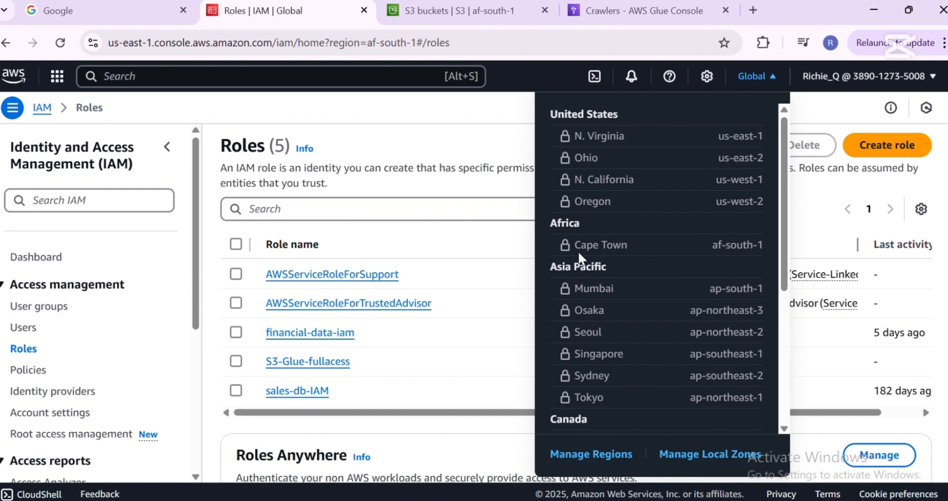
left_click(523, 229)
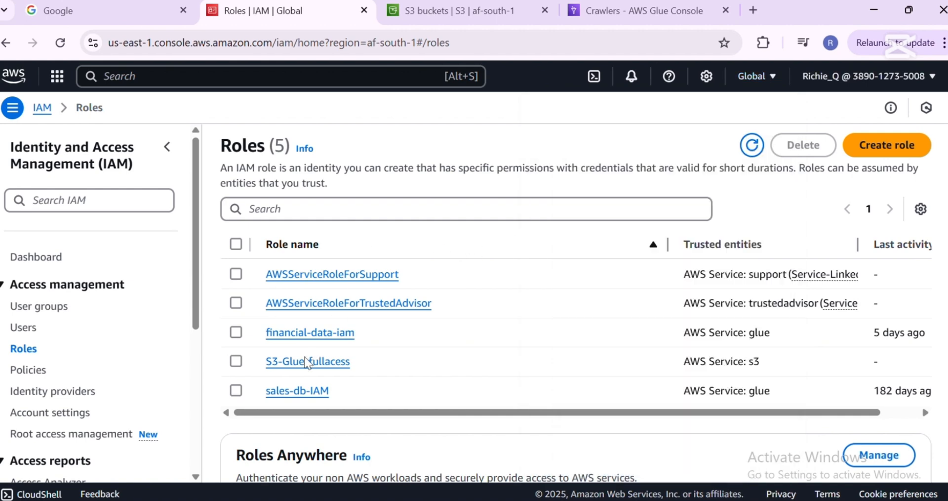
scroll(290, 339, "down", 2)
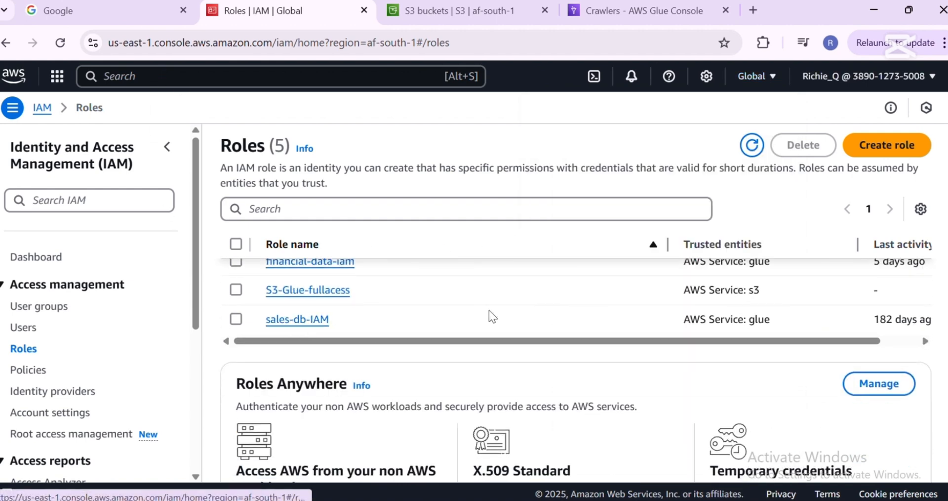
scroll(489, 310, "down", 2)
scroll(487, 313, "up", 3)
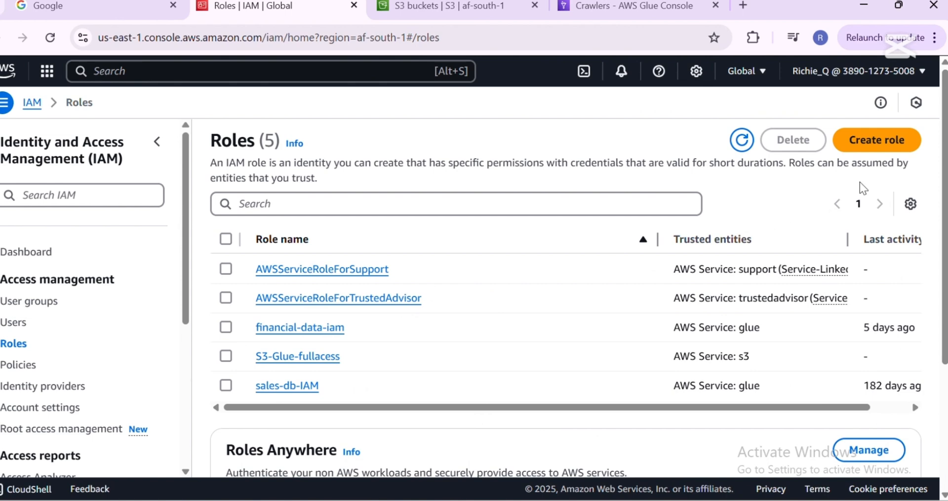
Step: Start creating a role for an AWS service with Glue as the use case, and continue to its permissions
left_click(876, 152)
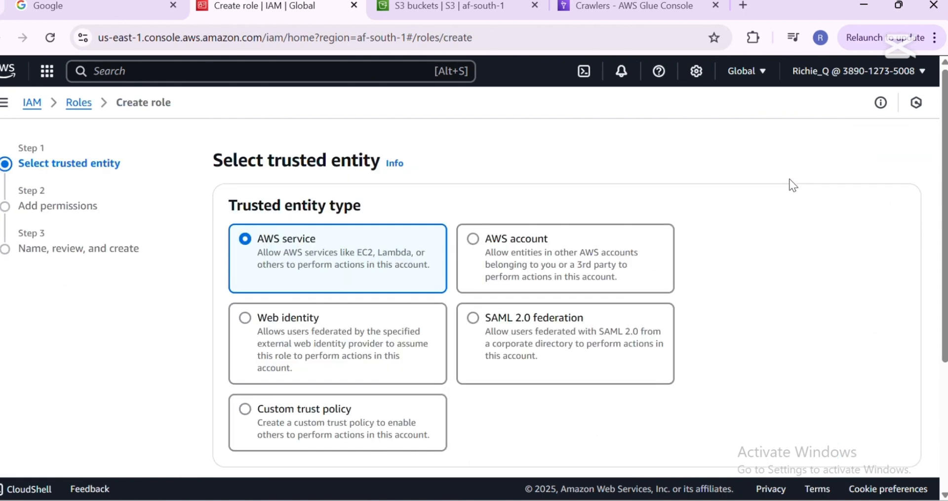
scroll(400, 227, "down", 4)
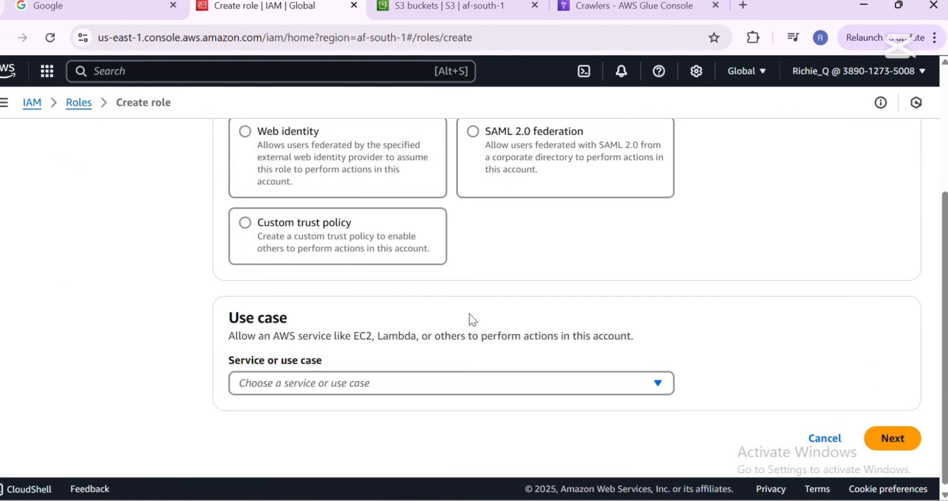
left_click(445, 388)
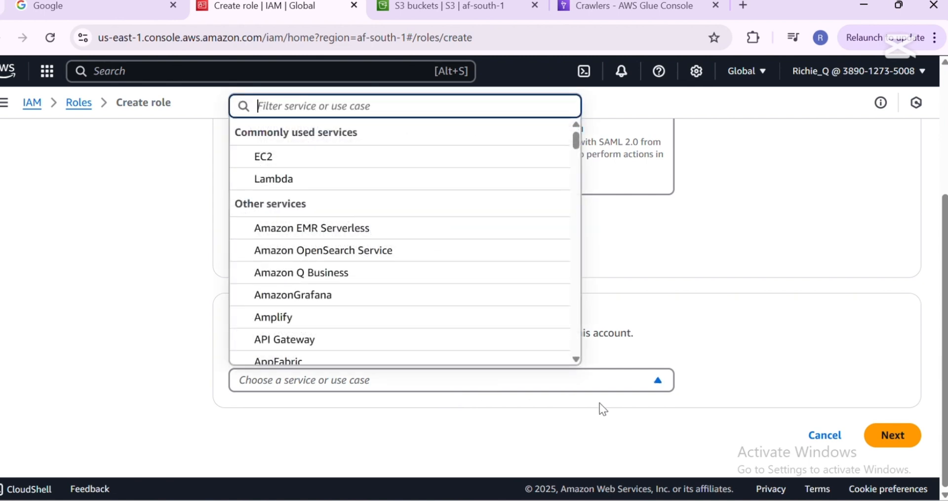
type("glue")
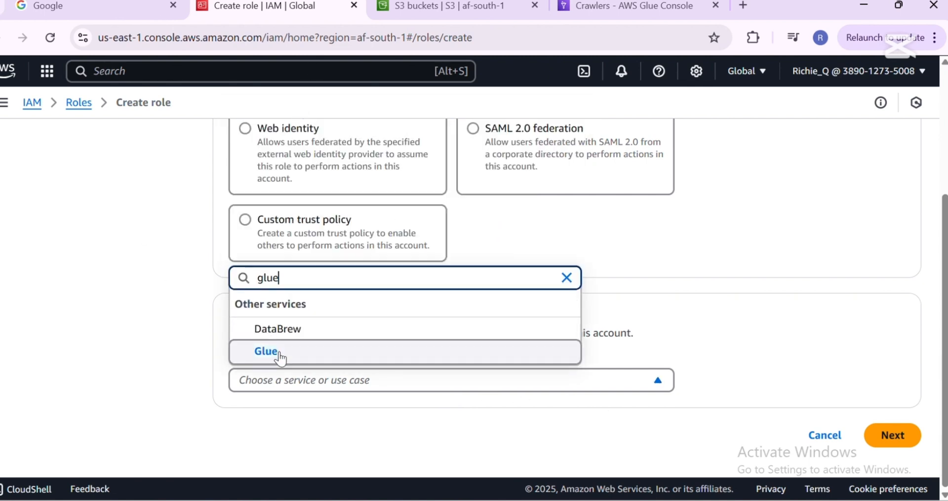
left_click(278, 353)
scroll(298, 306, "down", 2)
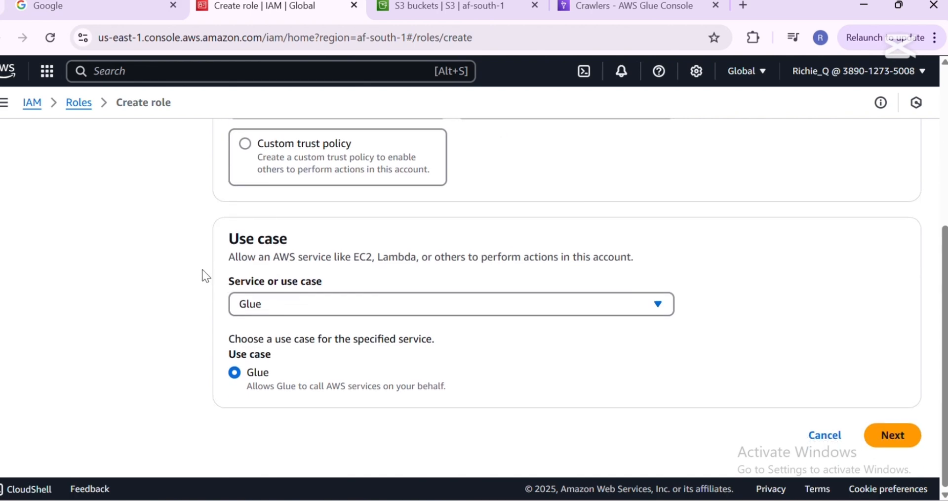
left_click(883, 444)
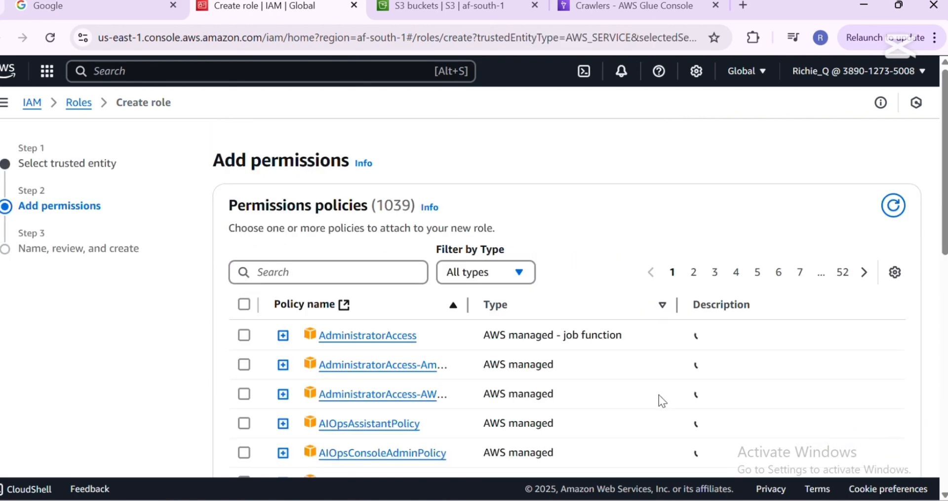
Step: Search the permissions policies for "s3" and select only AmazonS3FullAccess for the role
left_click(264, 267)
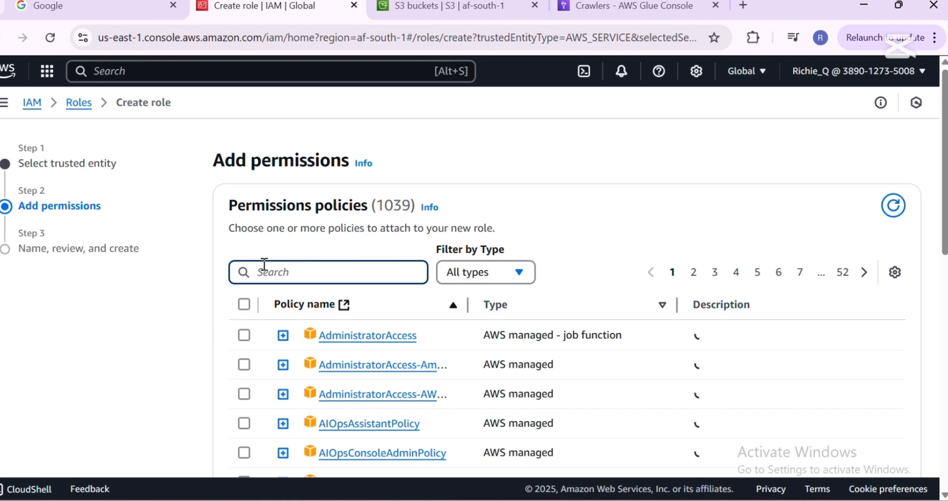
type("s3")
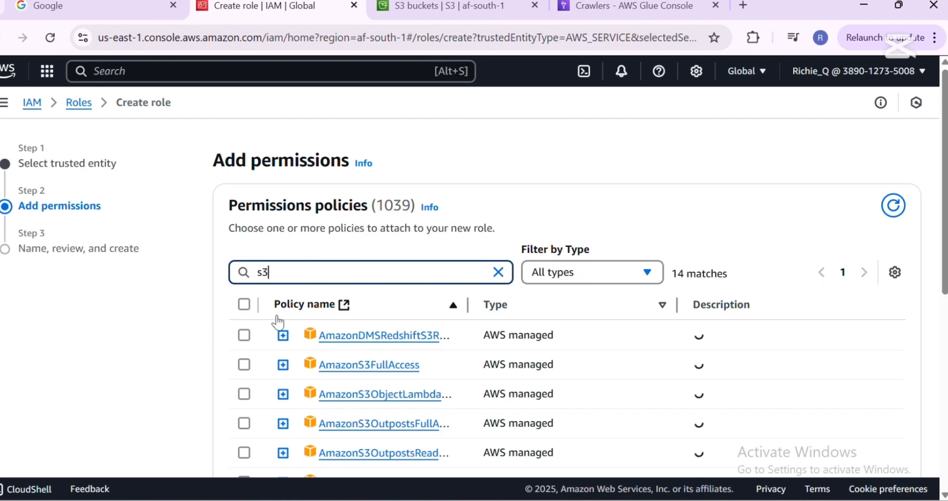
scroll(275, 322, "down", 3)
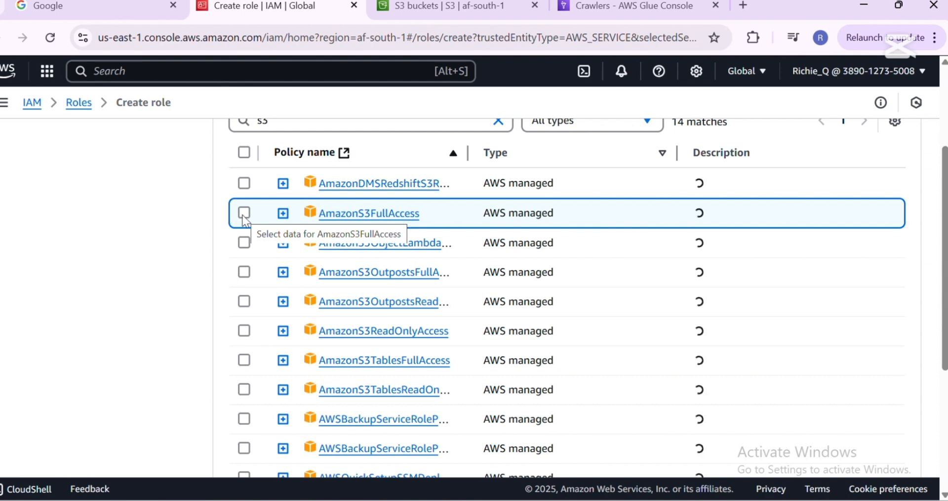
scroll(226, 237, "up", 2)
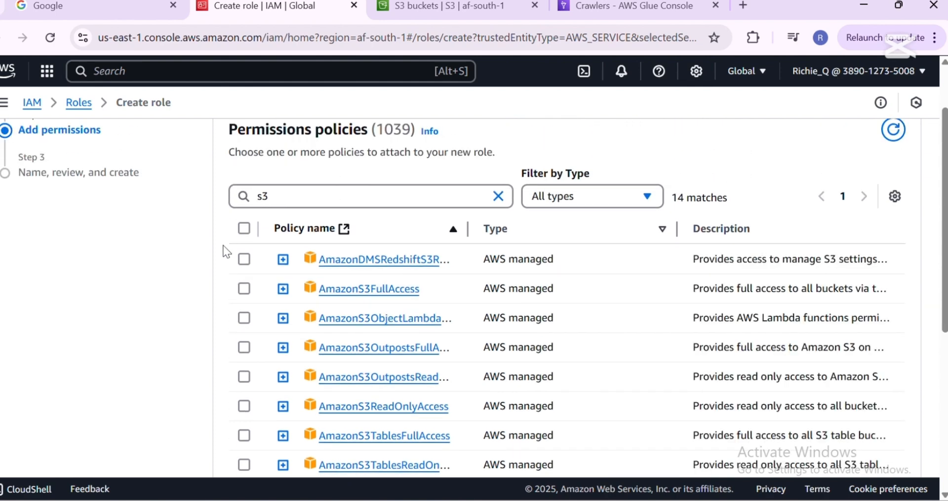
left_click(244, 289)
left_click(245, 287)
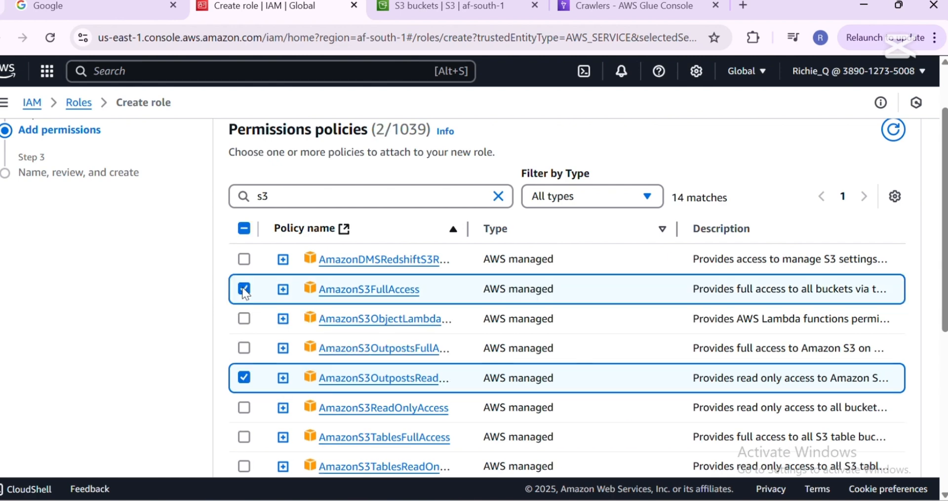
left_click(244, 378)
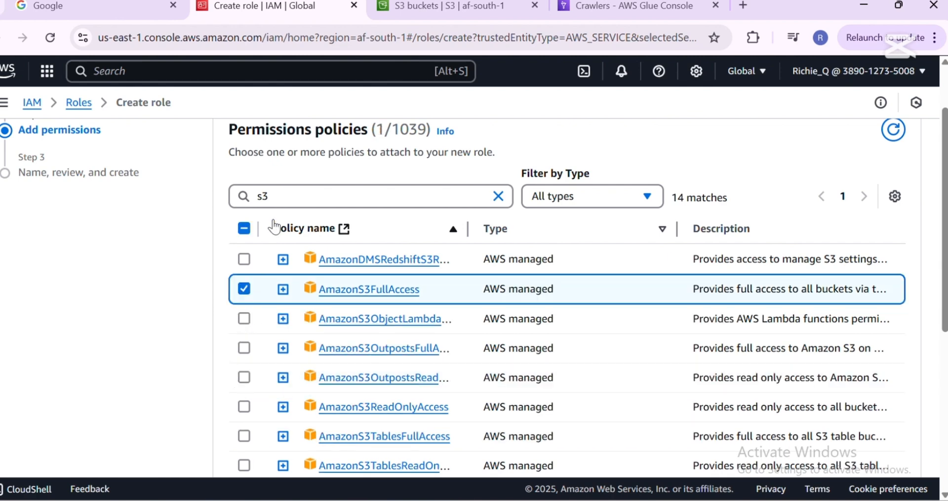
Step: Search the policies for "glue", add AWSGlueConsoleFullAccess to the selection, and continue to the role's naming and review
left_click(285, 202)
key("BackSpace")
key("BackSpace")
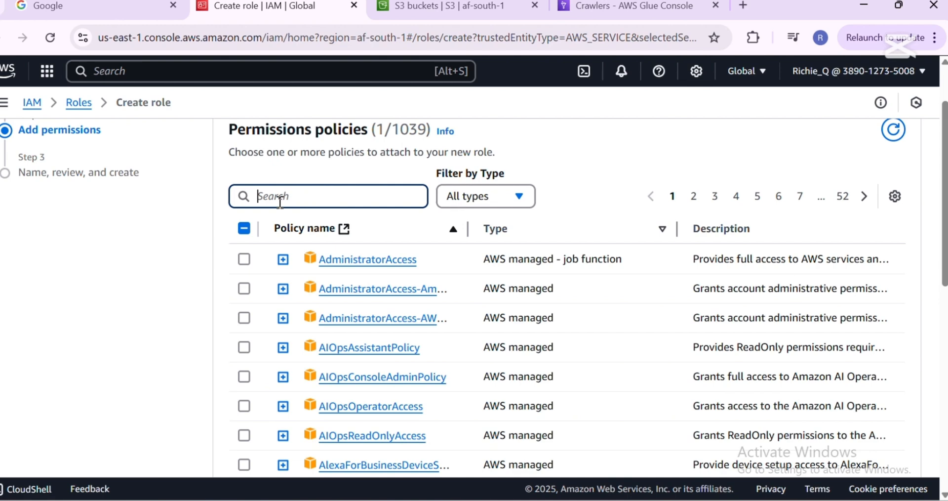
type("glue")
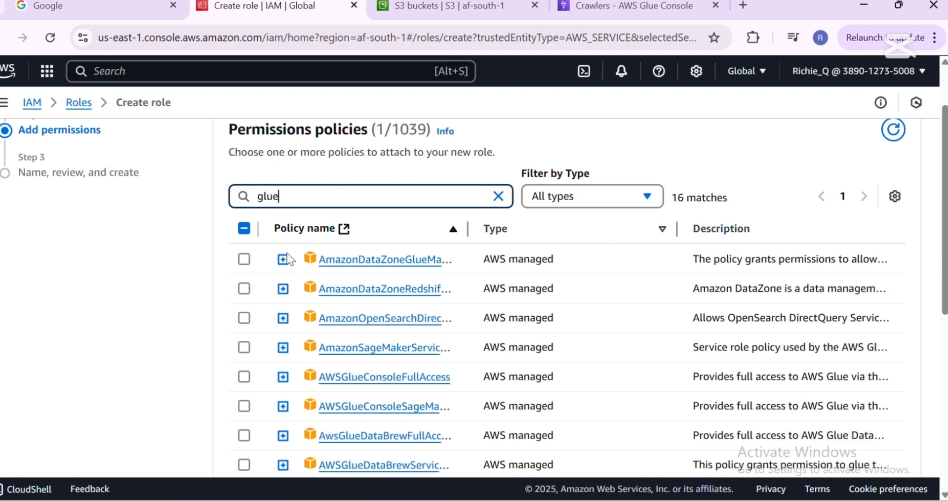
left_click(244, 377)
scroll(321, 390, "down", 7)
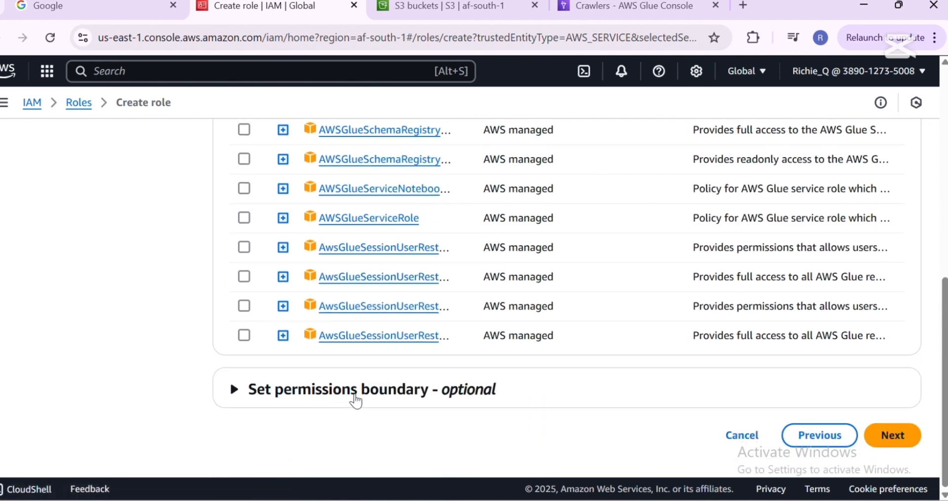
left_click(904, 439)
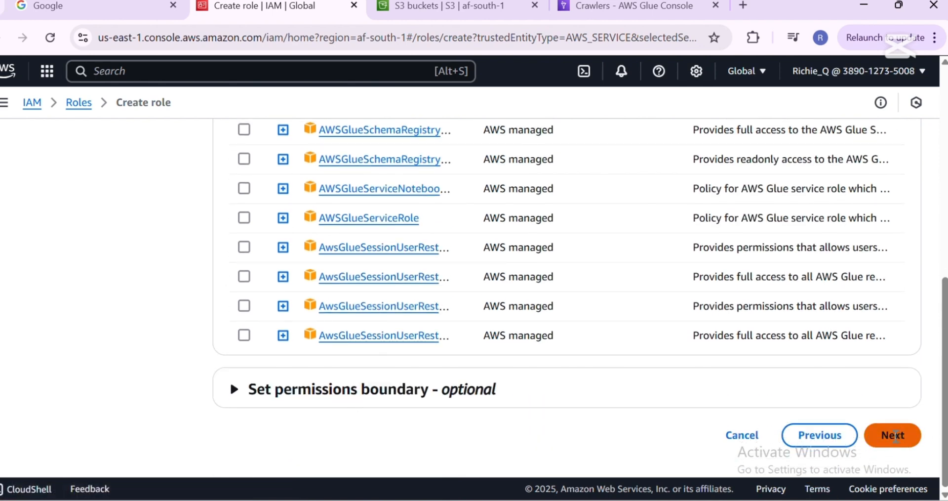
Step: Name the role fininacial-role-v2, create it, and check for it in the roles list
left_click(365, 196)
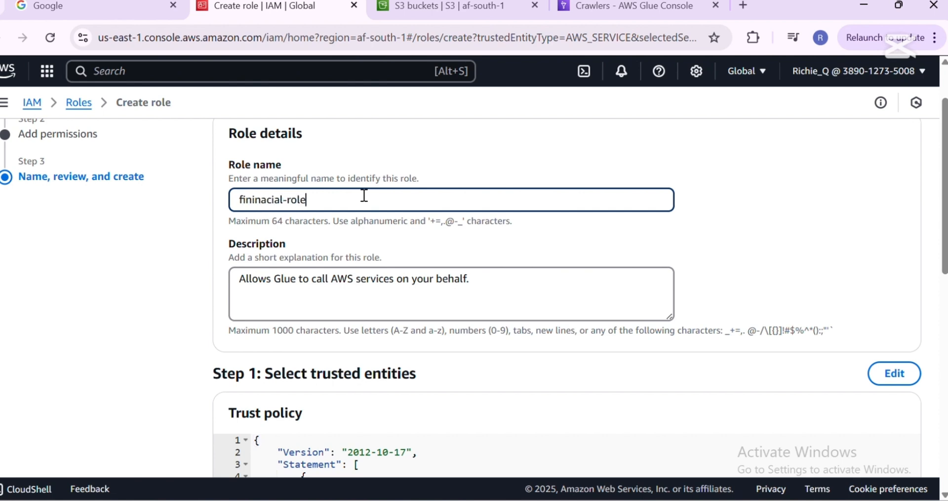
type("fininacial-role-v2")
scroll(540, 279, "down", 10)
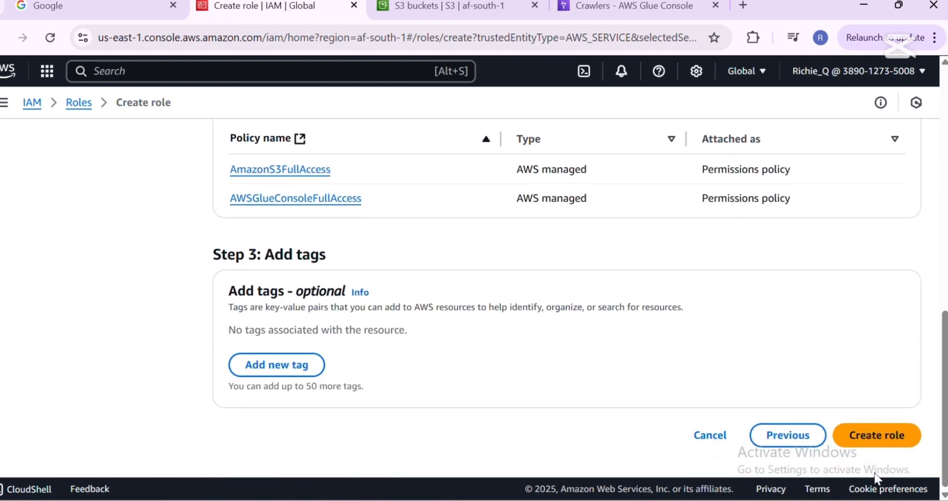
left_click(850, 434)
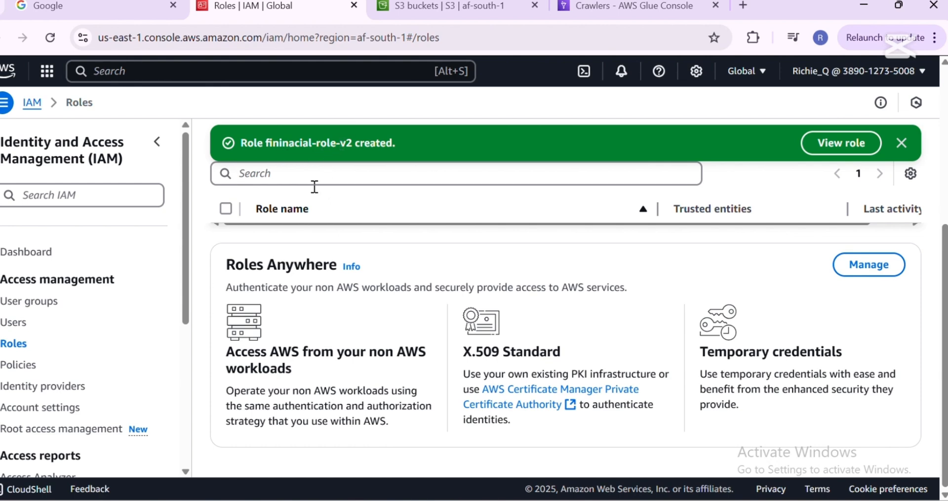
scroll(415, 236, "up", 2)
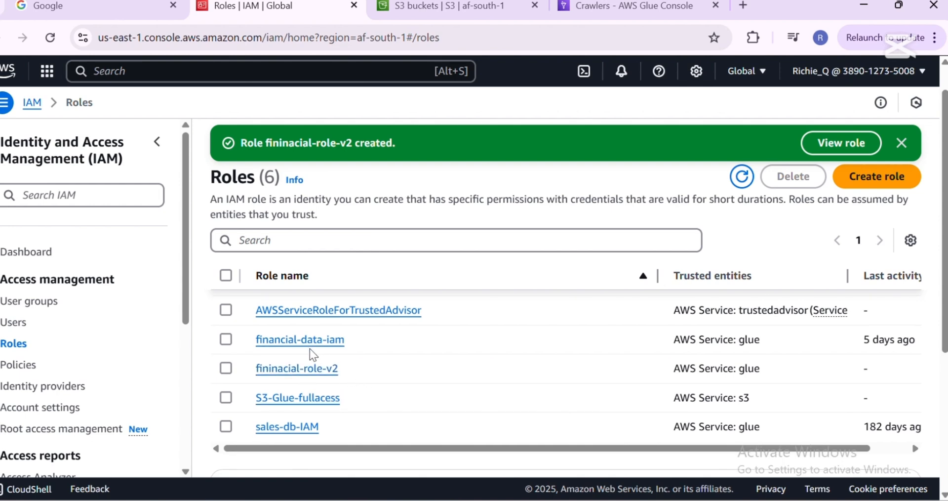
scroll(312, 353, "down", 2)
Step: Restart the crawler setup by reloading the AWS Glue browser tab, and name the crawler financial-crawler before continuing to its data sources
left_click(585, 6)
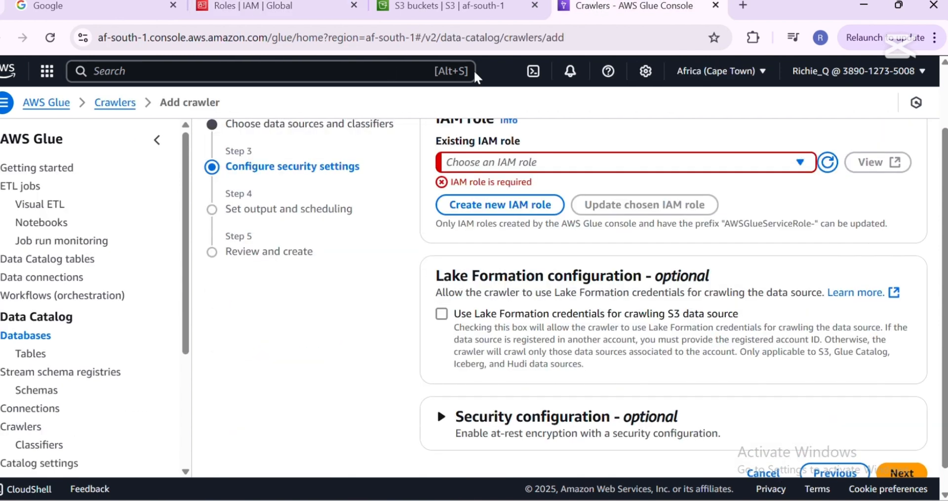
left_click(49, 39)
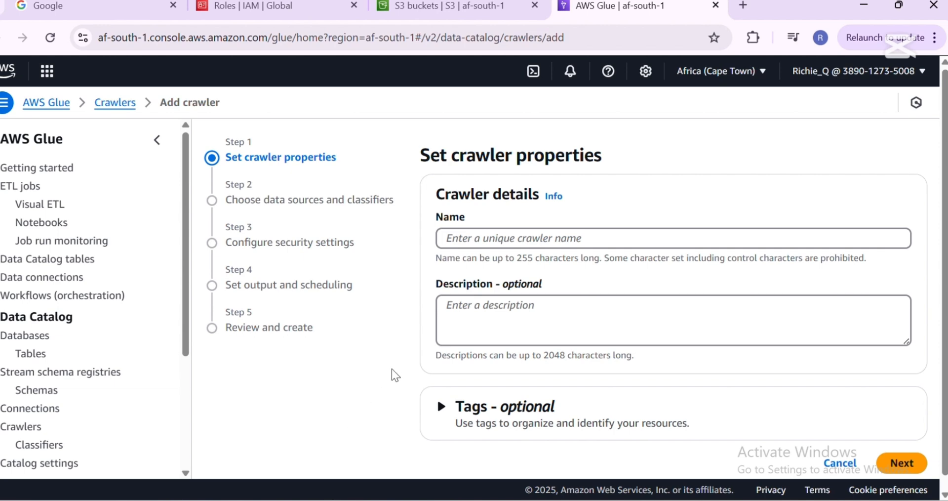
left_click(513, 231)
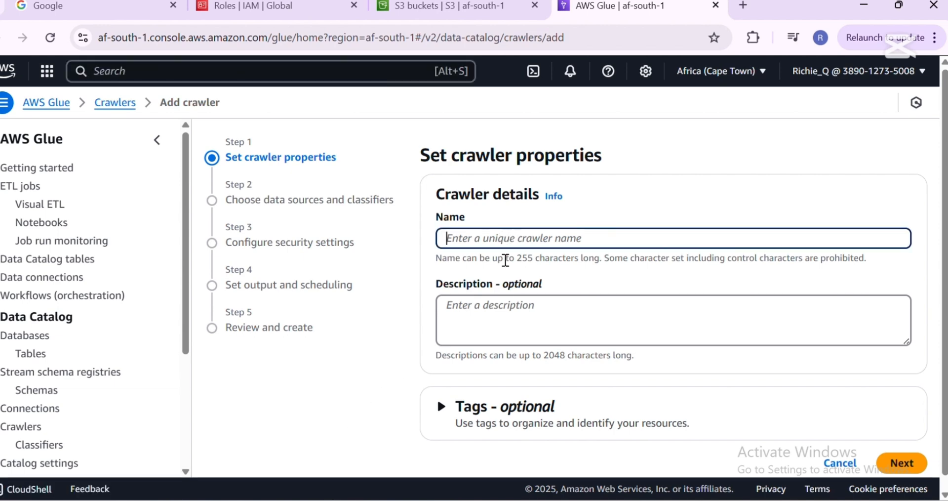
type("finc")
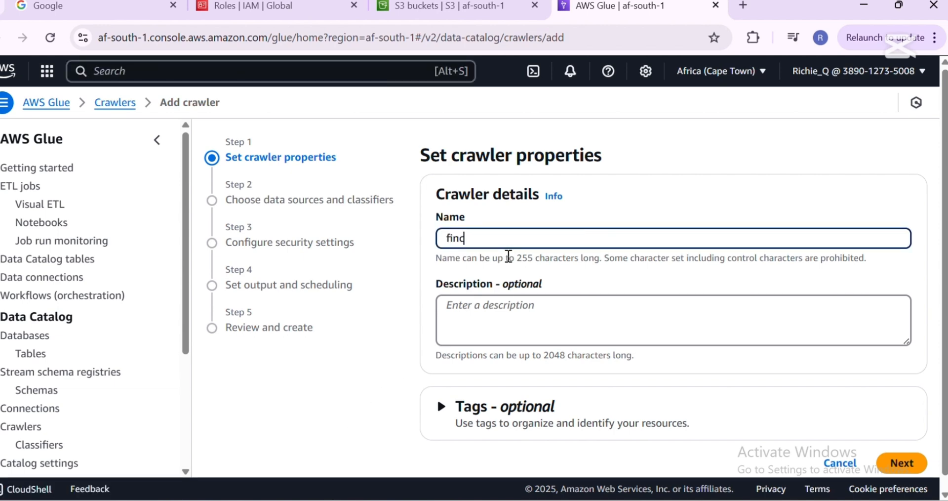
key("BackSpace")
type("ancial-crawler")
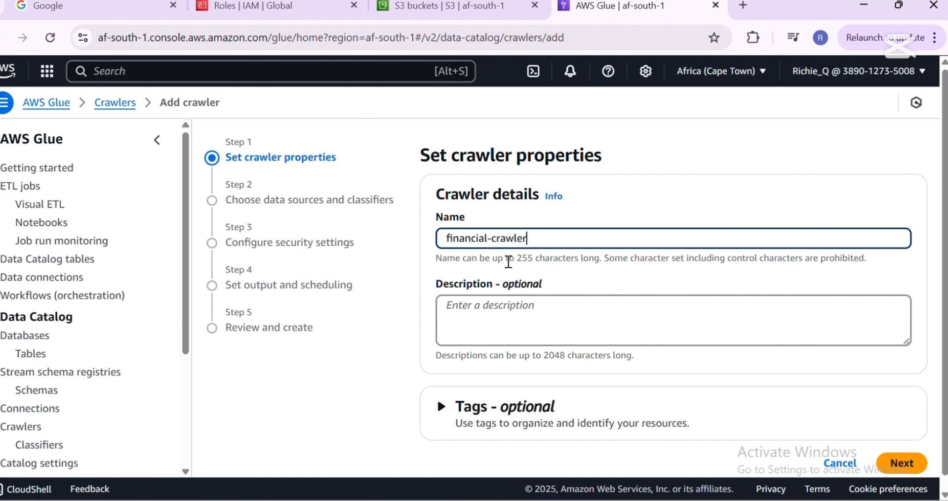
scroll(521, 332, "down", 1)
left_click(904, 451)
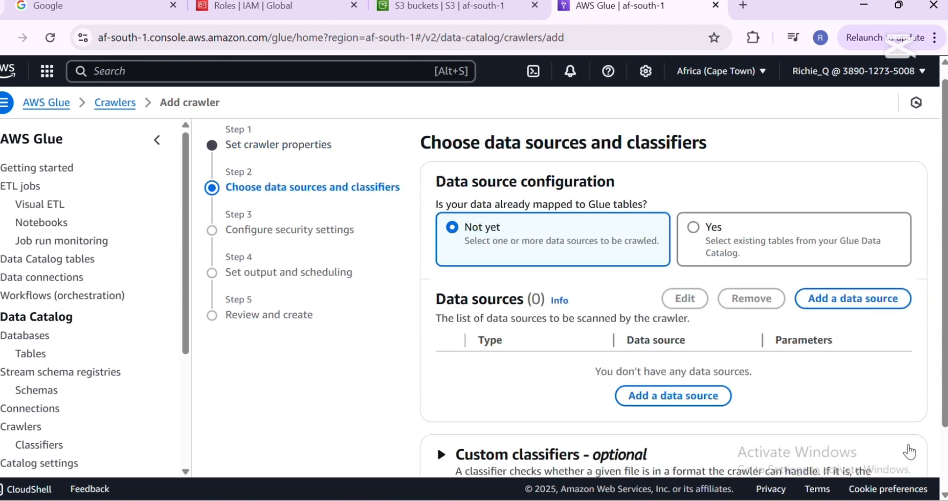
Step: Begin adding an S3 data source and choose raw-financial-data-folder/ in financial-report-bucket-v1 as its path
scroll(636, 335, "down", 2)
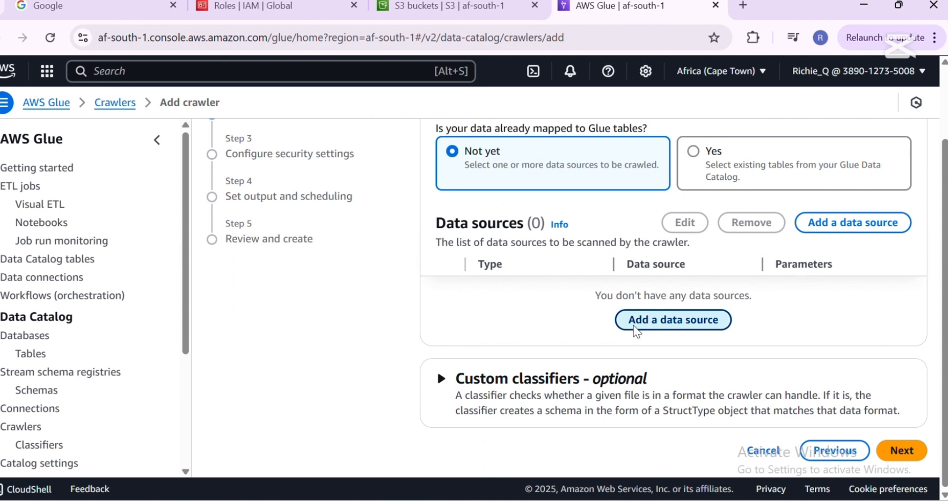
left_click(636, 330)
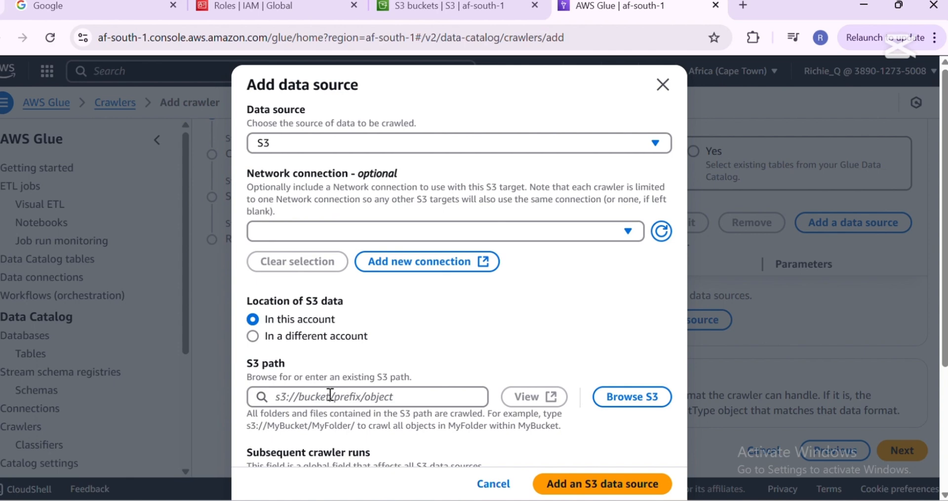
left_click(610, 406)
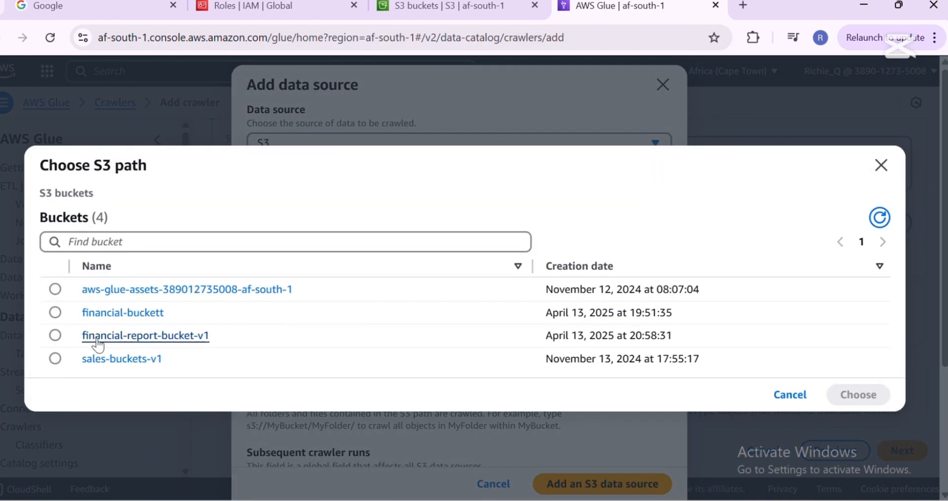
left_click(97, 337)
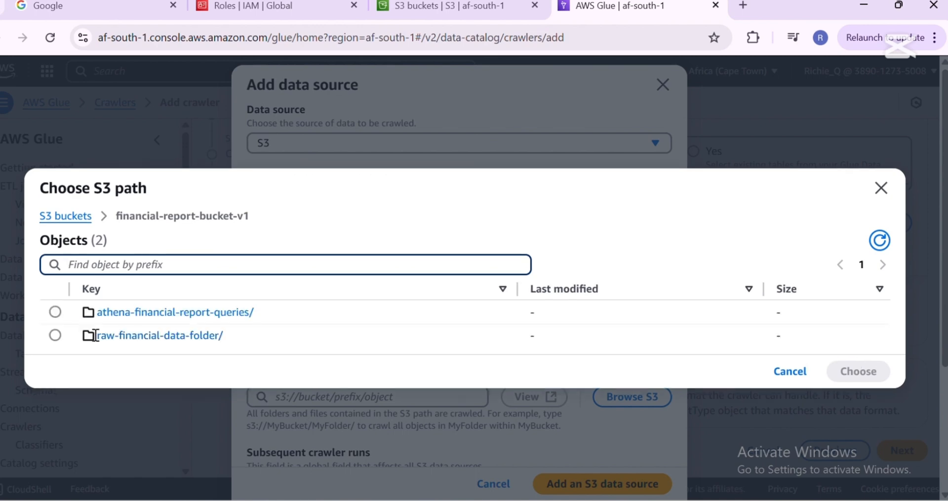
left_click(56, 336)
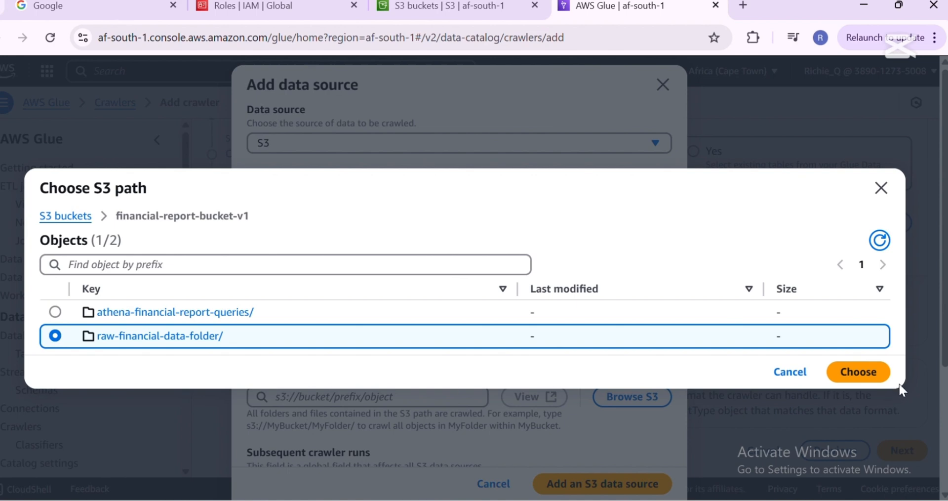
left_click(846, 375)
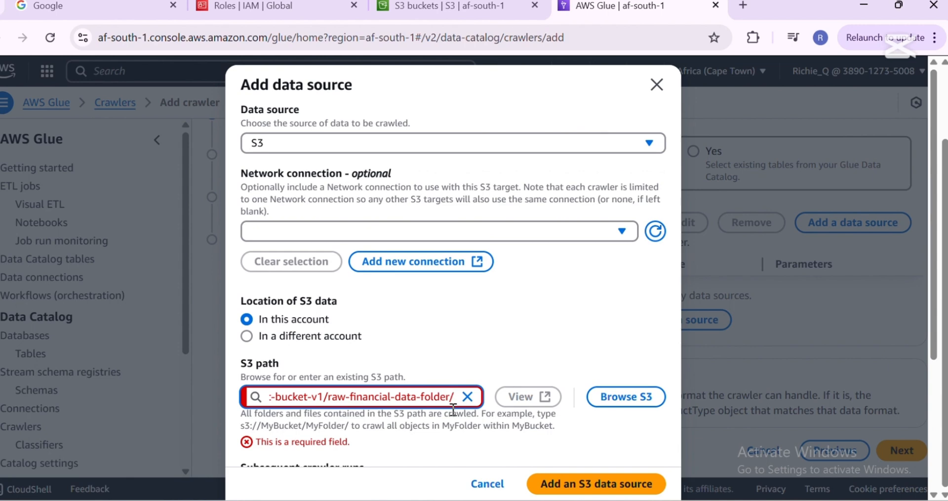
Step: Remove the trailing slash from the S3 path and add the data source with all sub-folders crawled on subsequent runs
key("BackSpace")
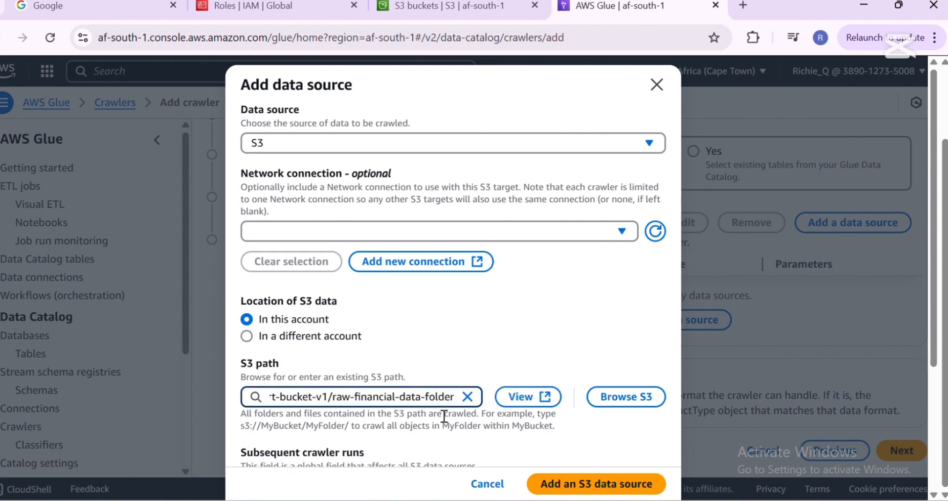
scroll(519, 420, "down", 3)
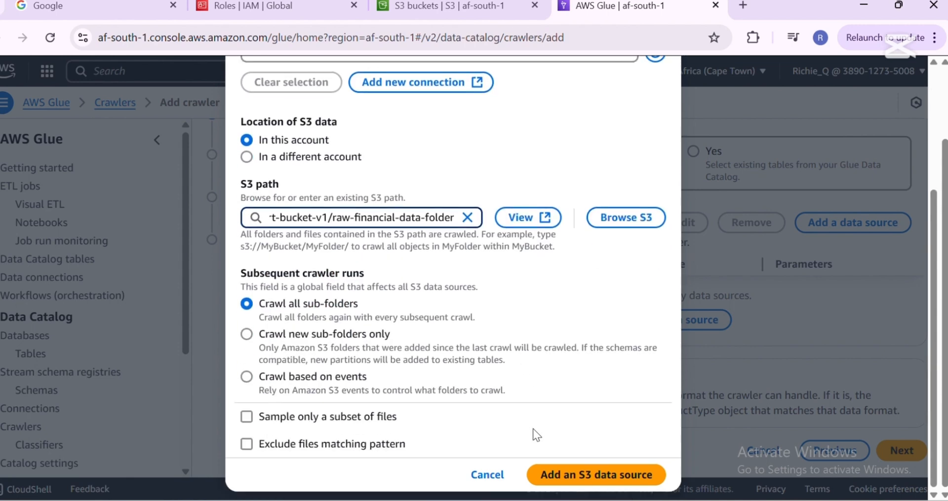
left_click(553, 475)
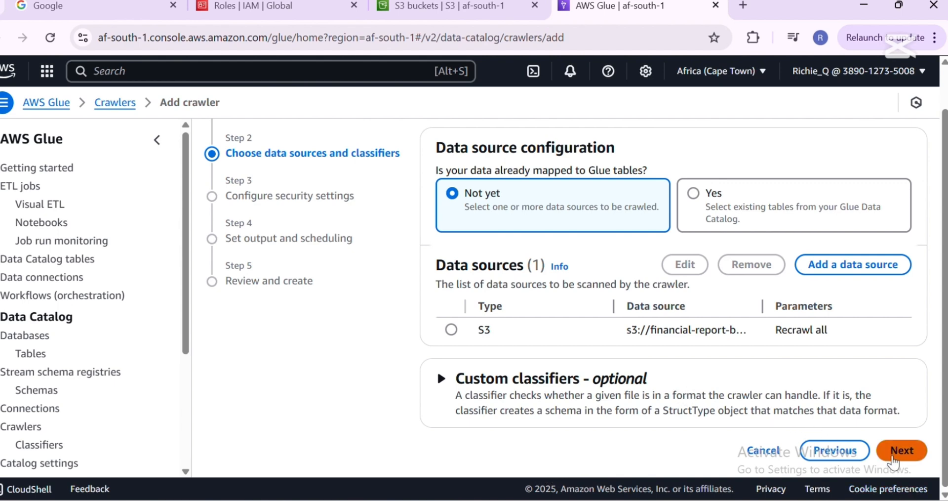
Step: Continue to the crawler's security settings, choose fininacial-role-v2 as the existing IAM role, and proceed to output and scheduling
left_click(900, 451)
left_click(618, 193)
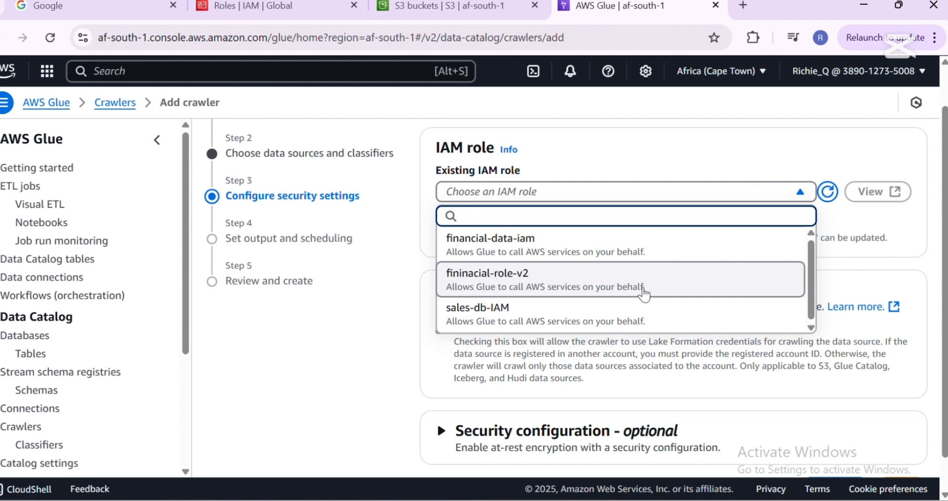
left_click(526, 281)
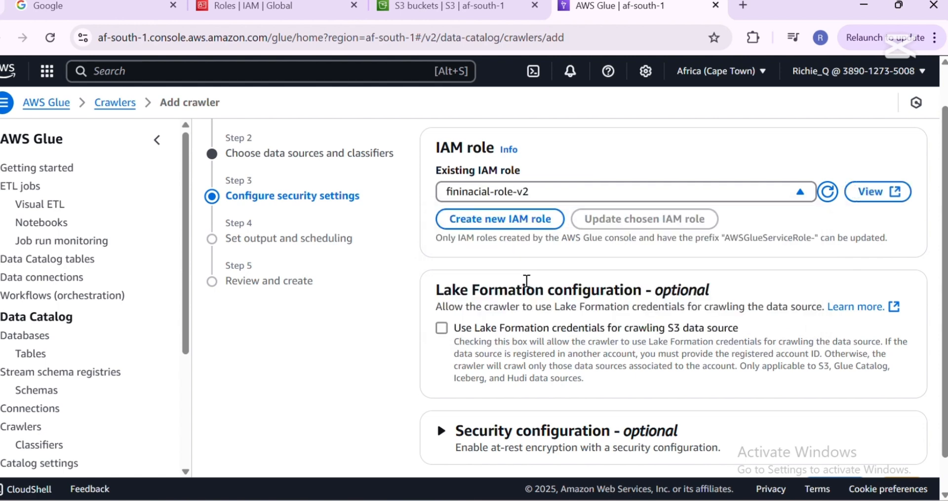
scroll(522, 283, "down", 1)
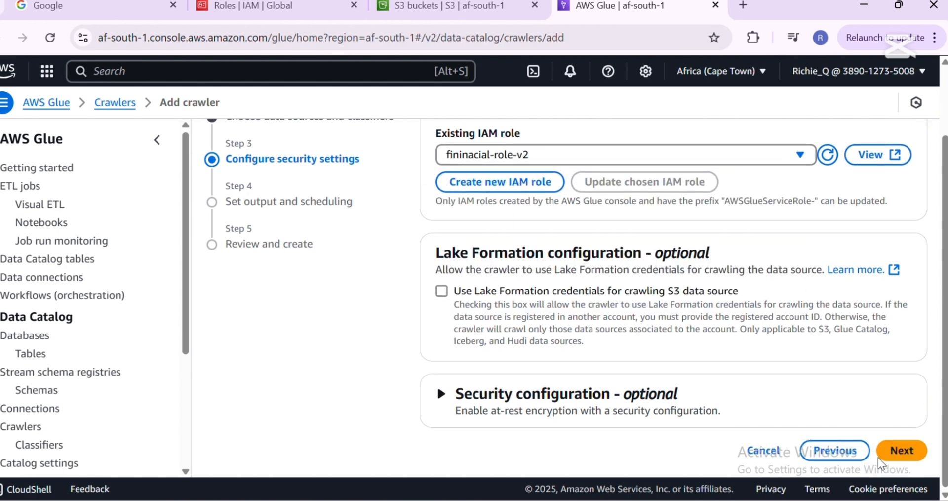
left_click(895, 451)
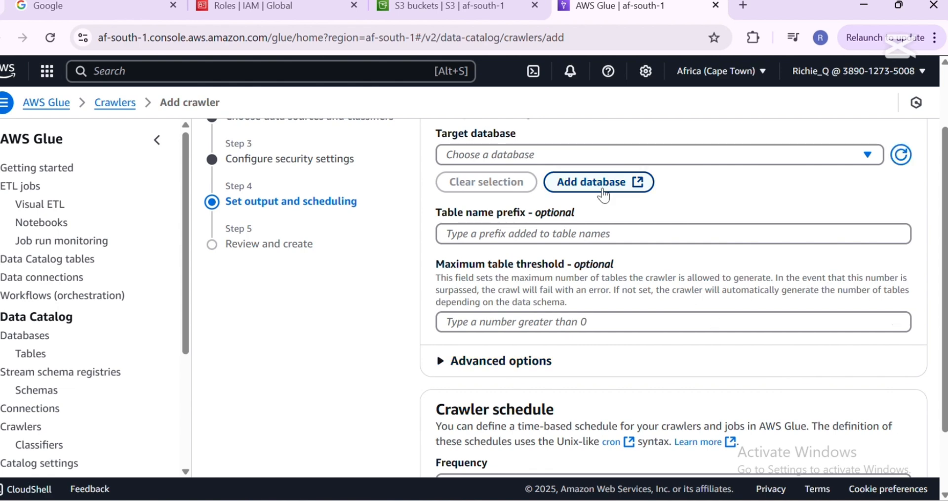
Step: Set financial-db as the crawler's target database, keep the On demand schedule, and continue to the review
left_click(476, 160)
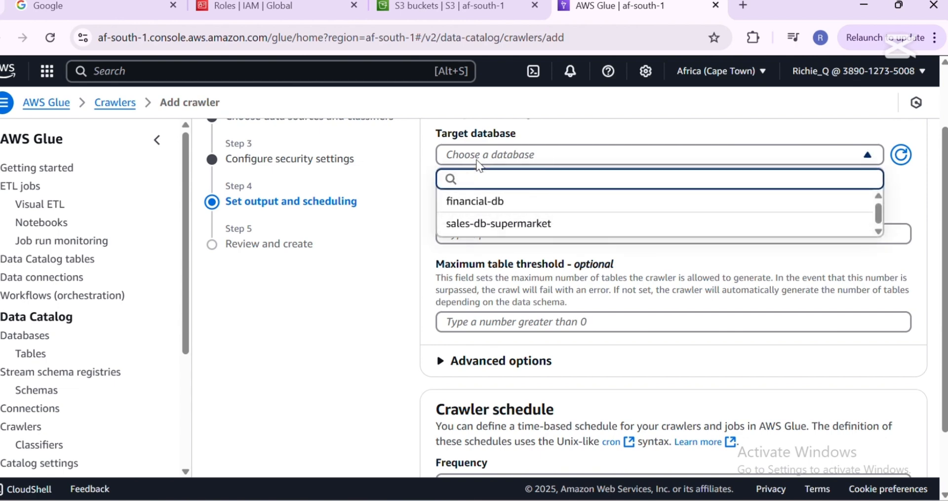
left_click(445, 212)
scroll(445, 208, "down", 2)
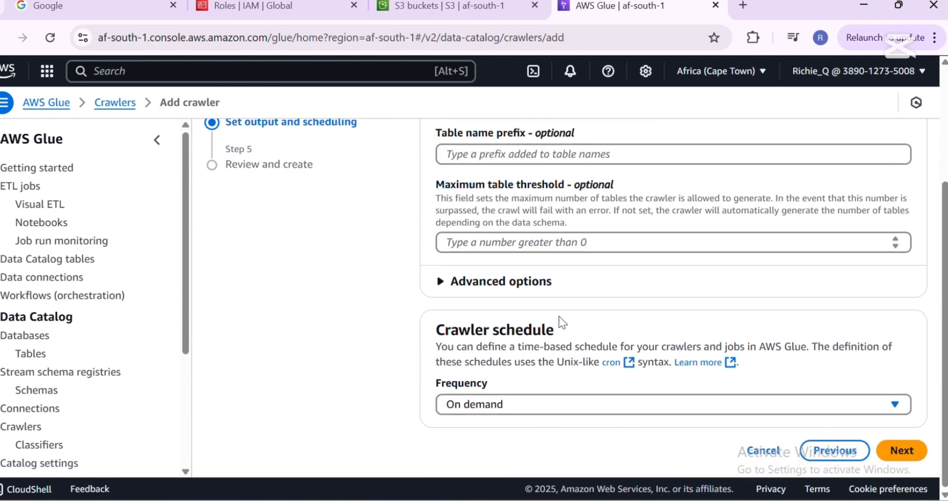
left_click(891, 454)
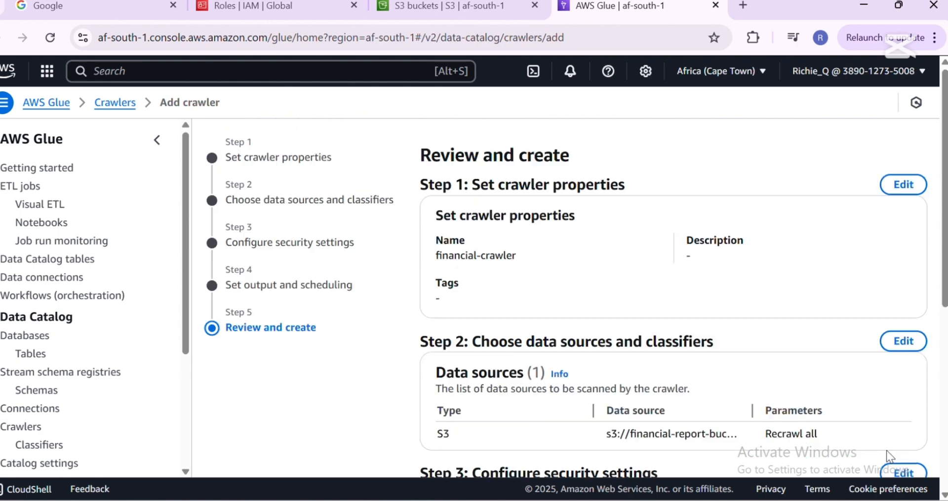
Step: Review the crawler's properties, data source, security, and output settings, and create the crawler
scroll(744, 408, "down", 5)
scroll(744, 408, "down", 2)
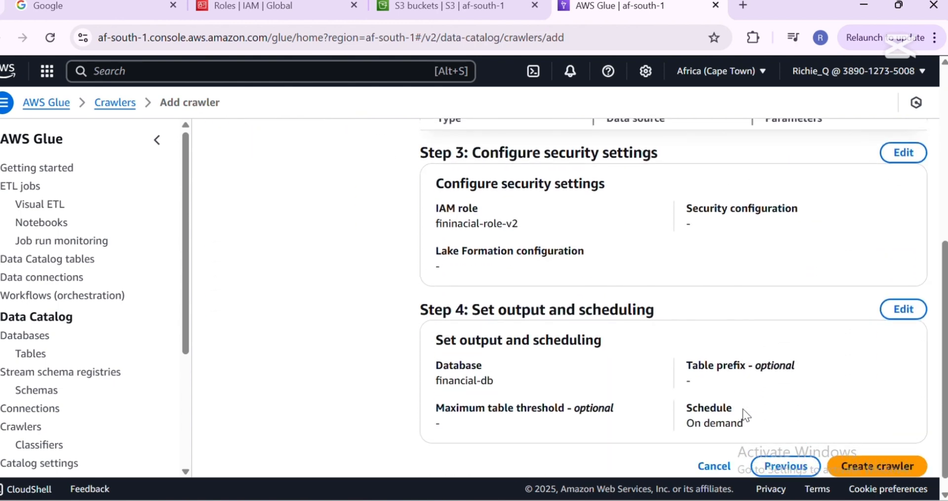
scroll(743, 409, "up", 6)
scroll(743, 408, "down", 7)
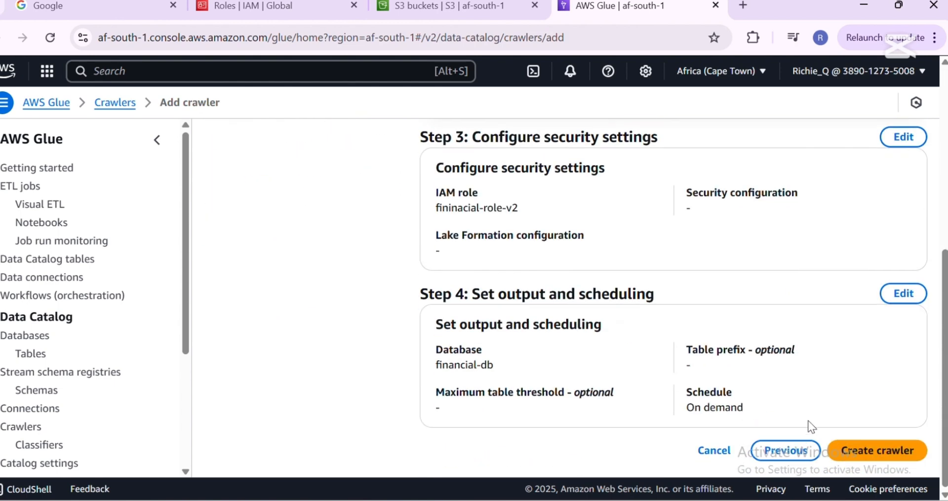
left_click(846, 455)
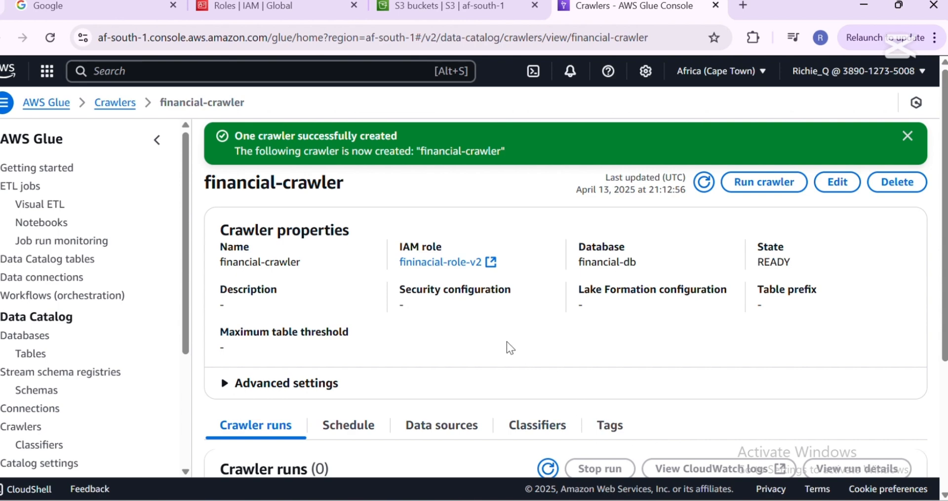
Step: Run financial-crawler and check the run's status in its list of crawler runs
scroll(288, 165, "down", 3)
scroll(326, 173, "down", 1)
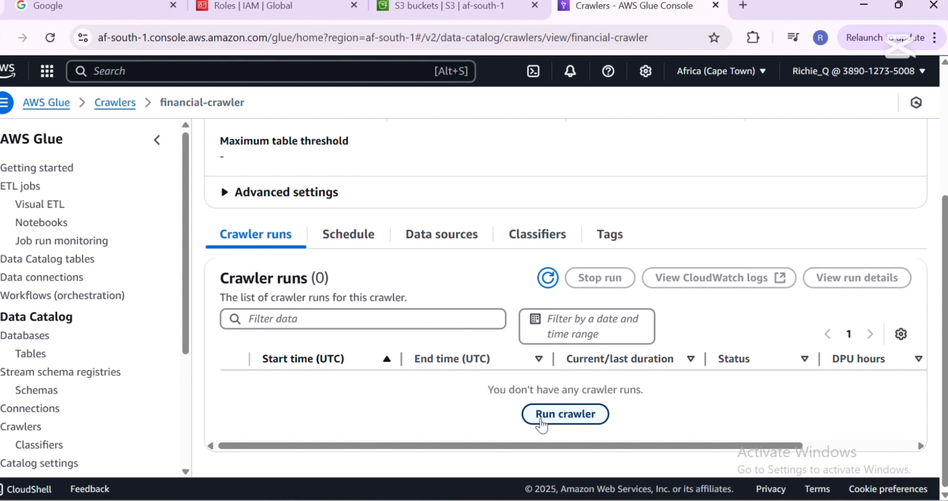
left_click(541, 419)
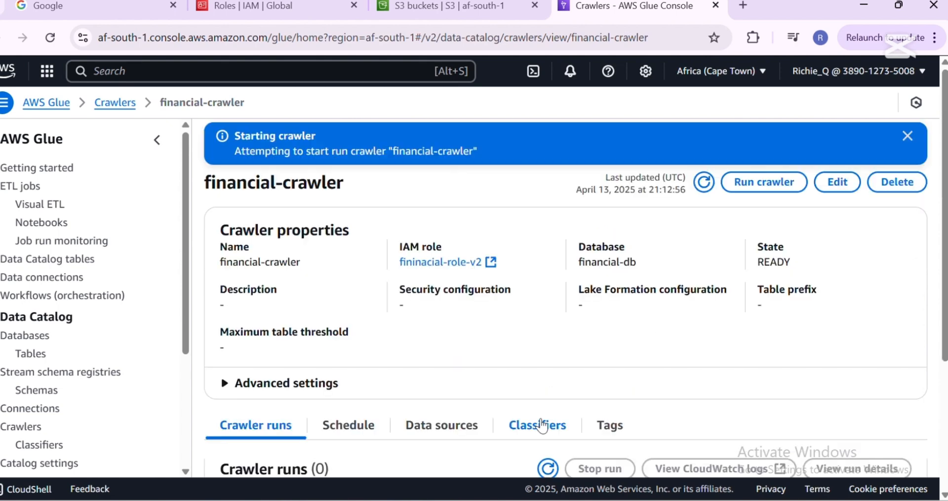
scroll(503, 376, "down", 3)
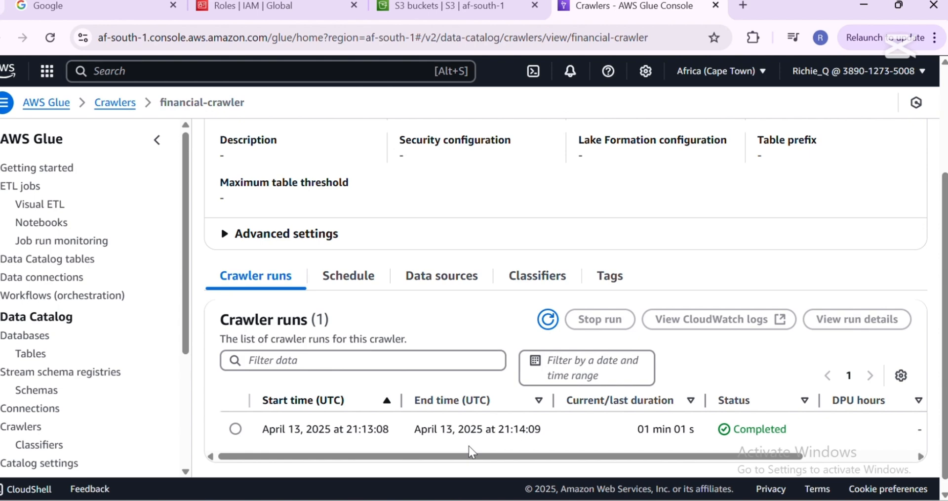
scroll(434, 360, "down", 1)
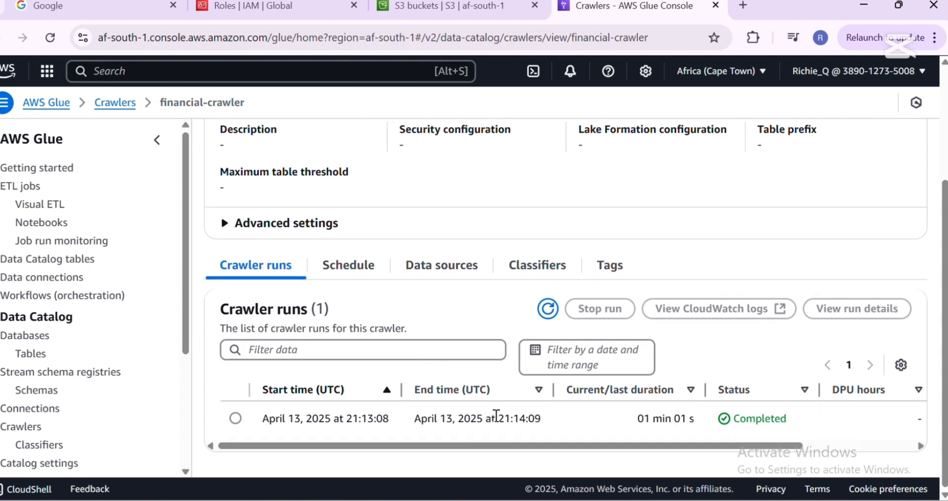
scroll(293, 392, "up", 2)
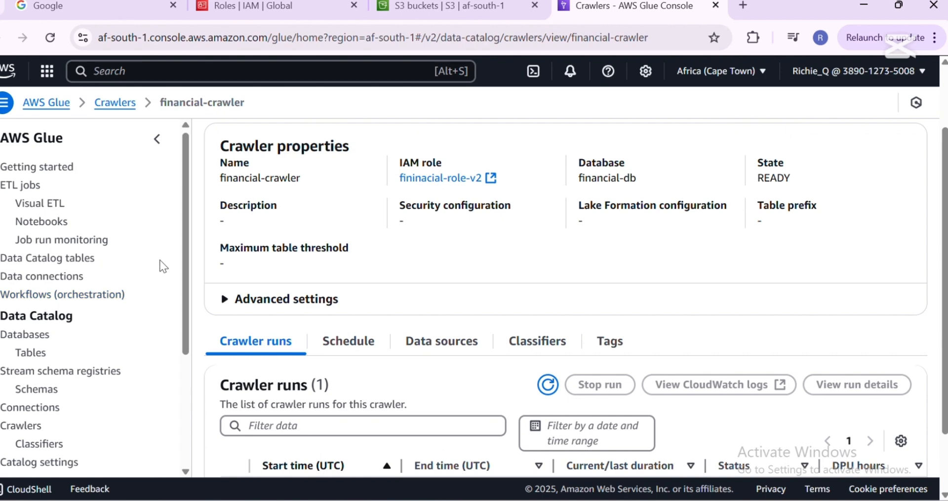
scroll(163, 267, "down", 2)
scroll(151, 275, "up", 1)
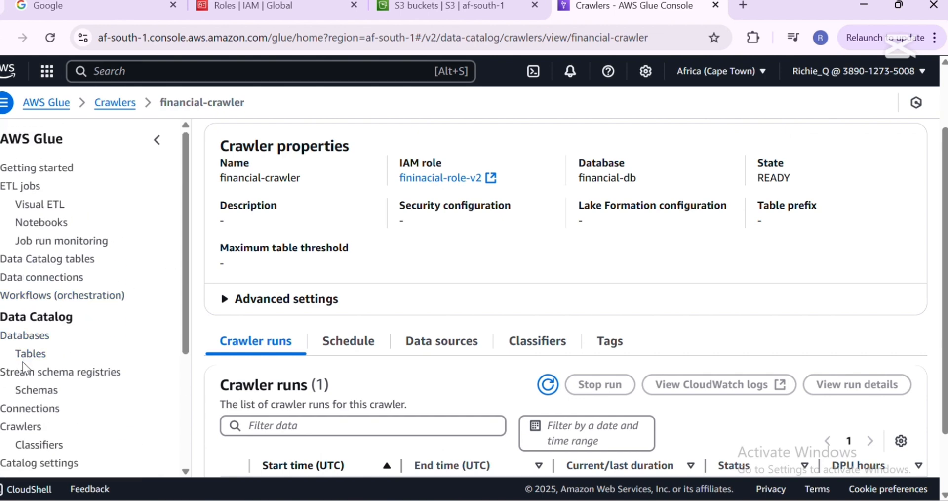
scroll(49, 370, "down", 1)
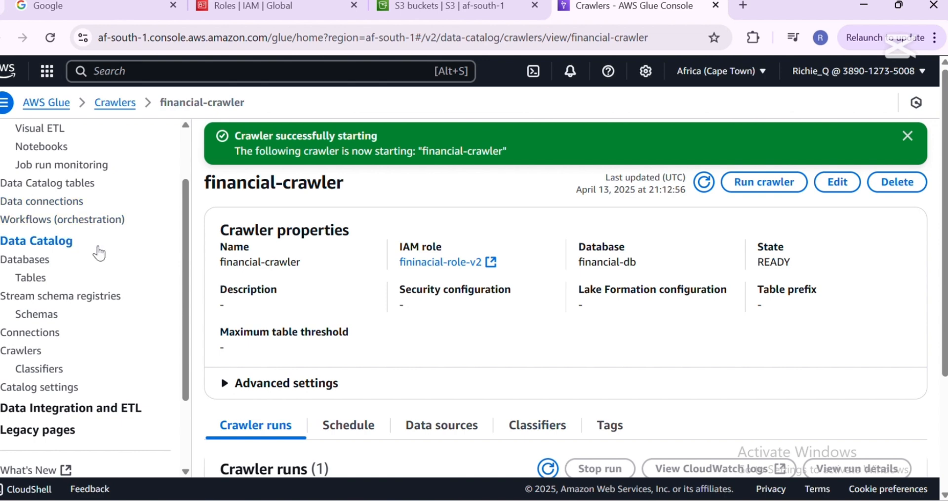
Step: Search the AWS console for athena and open the Athena service
scroll(122, 241, "up", 3)
left_click(130, 72)
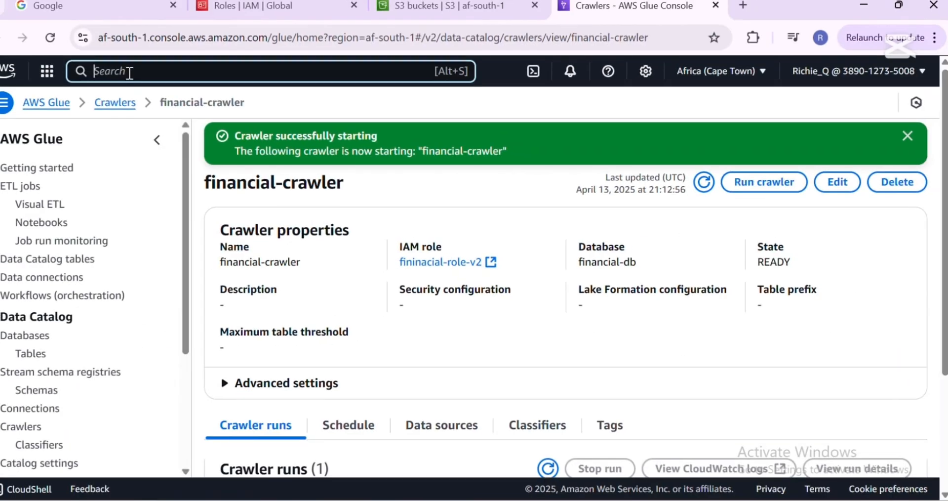
type("ath")
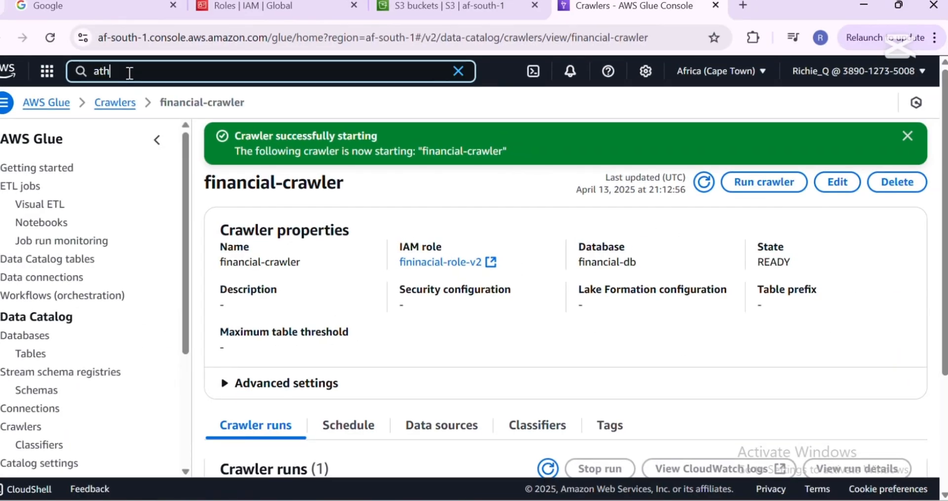
type("ena")
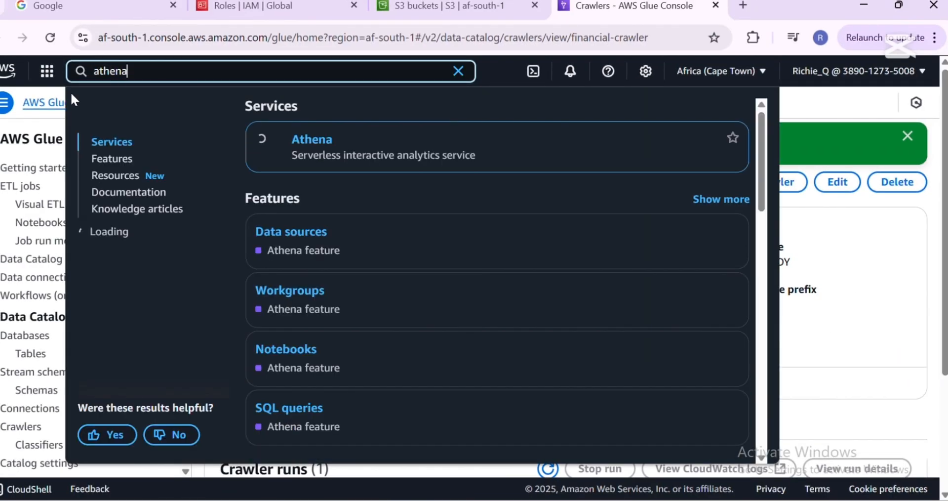
right_click(295, 143)
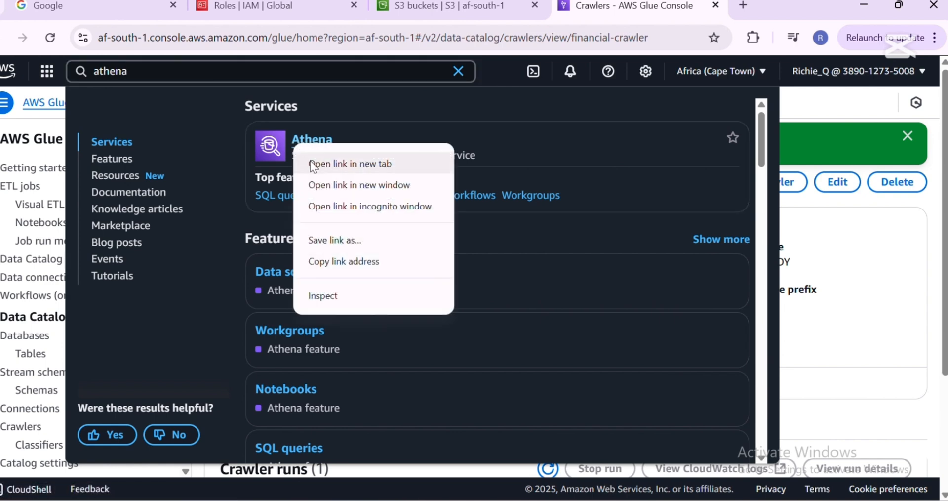
left_click(299, 133)
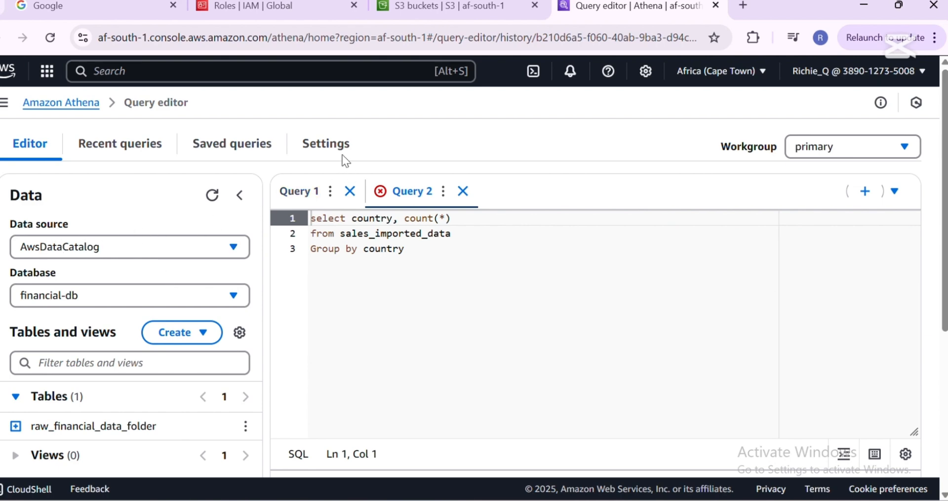
Step: Set Athena's query result location to the athena-financial-report-queries folder in financial-report-bucket-v1 and save the settings
left_click(321, 144)
left_click(877, 197)
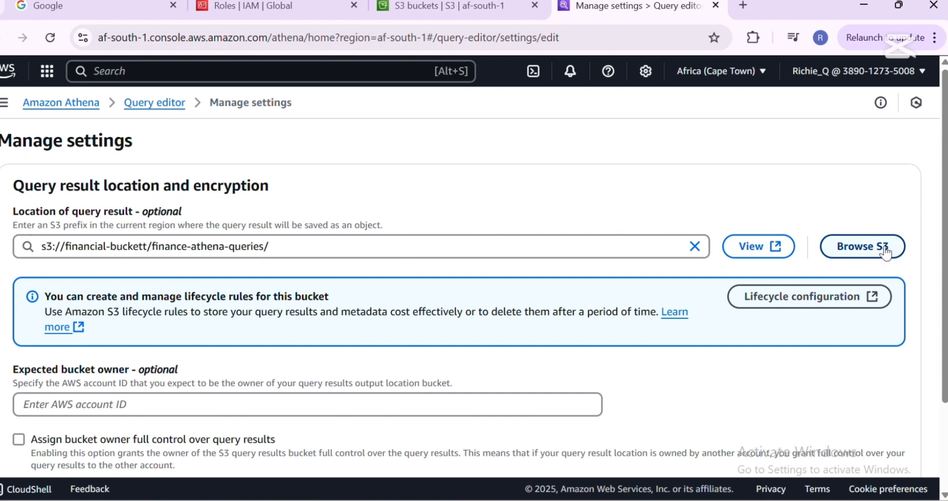
left_click(868, 248)
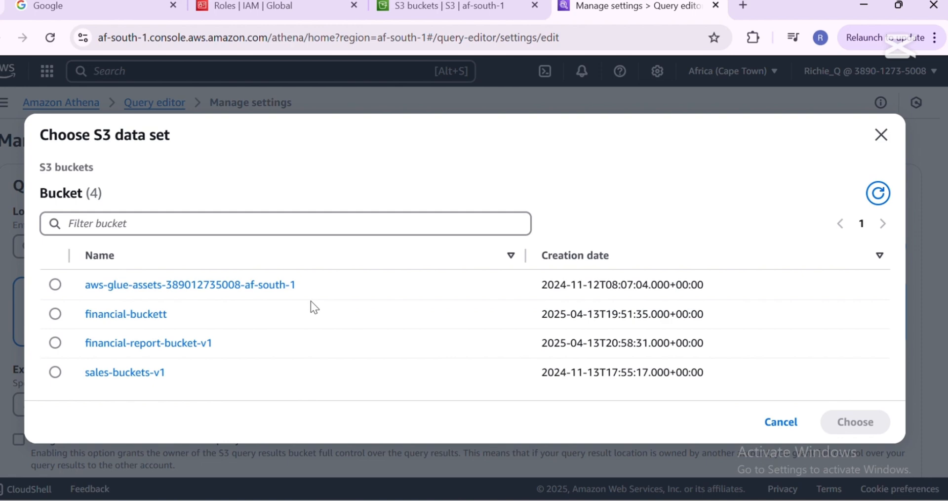
left_click(106, 345)
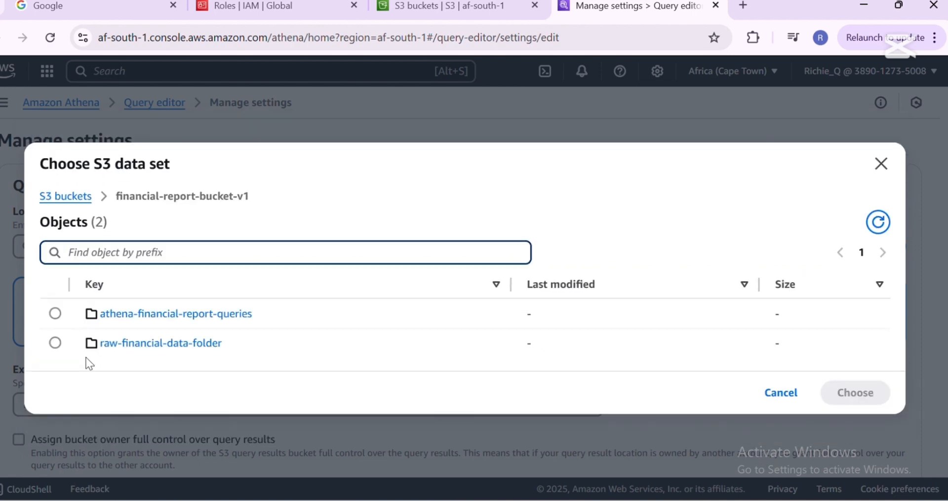
left_click(54, 316)
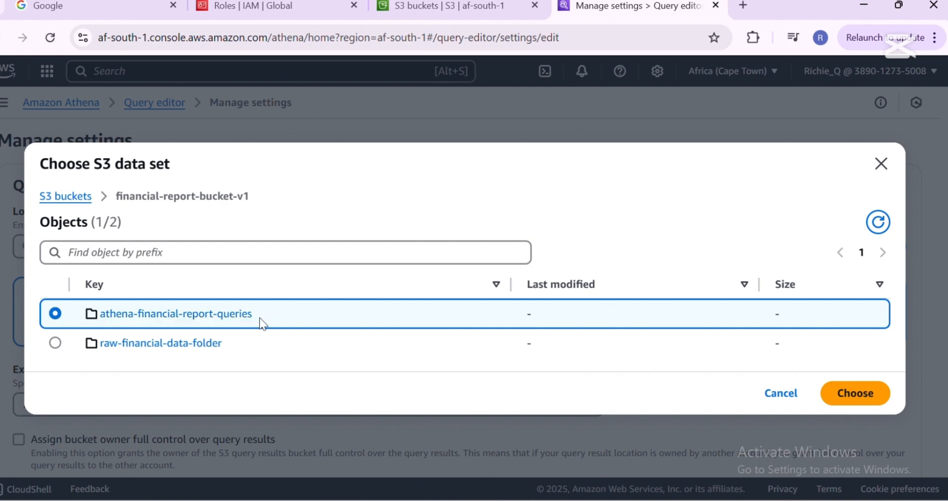
left_click(849, 388)
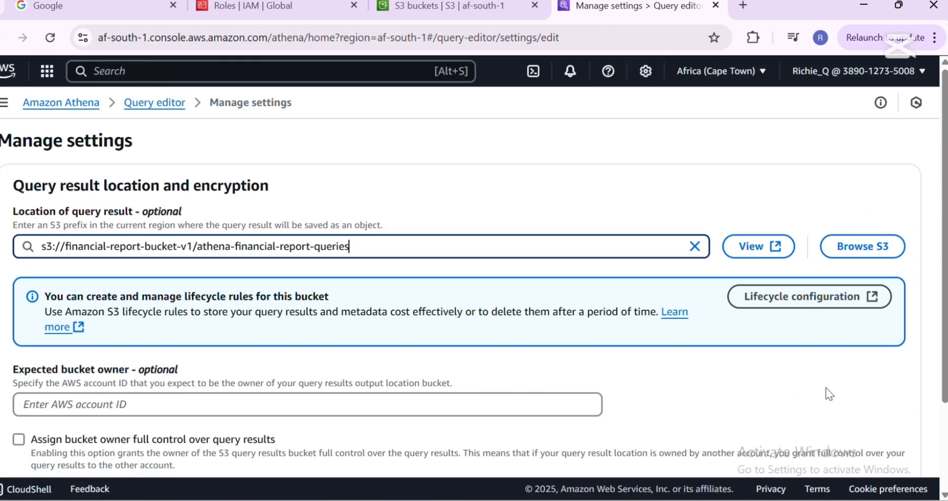
scroll(826, 388, "down", 1)
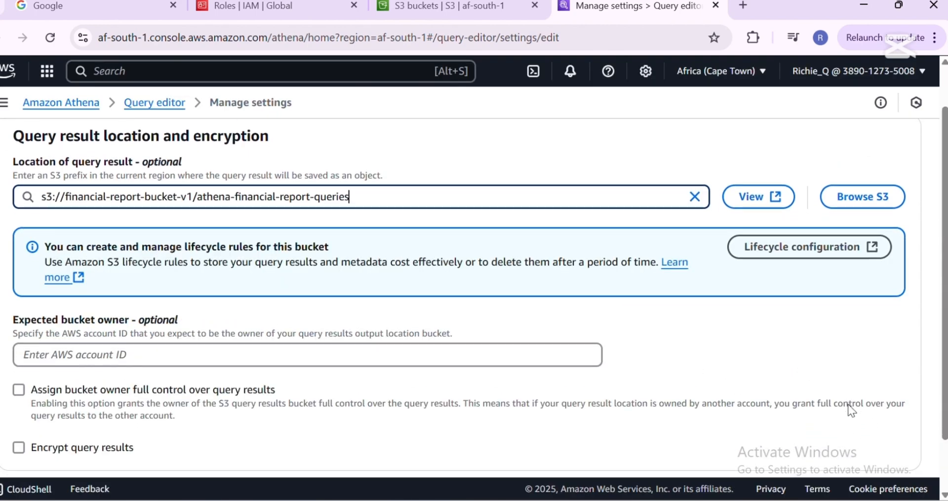
scroll(852, 410, "down", 1)
left_click(889, 434)
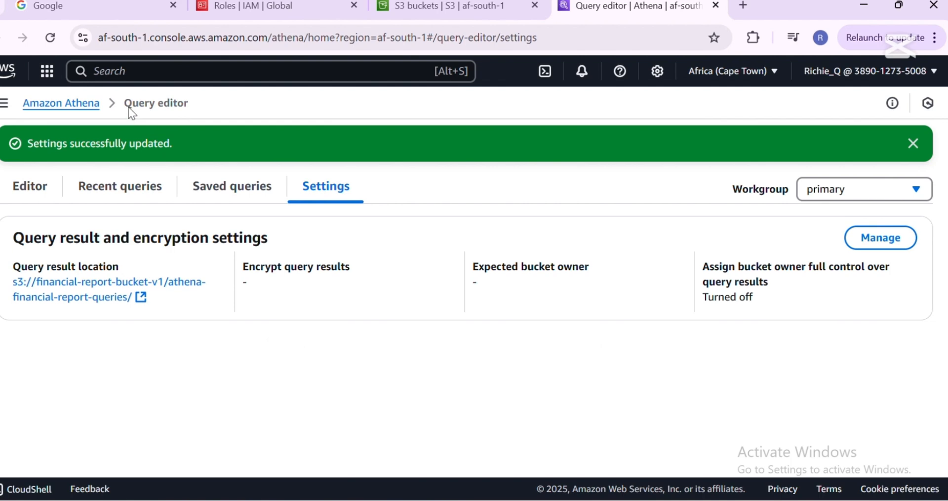
Step: Open the Athena query editor and review the data source and database choices, keeping AwsDataCatalog and financial-db selected
left_click(71, 110)
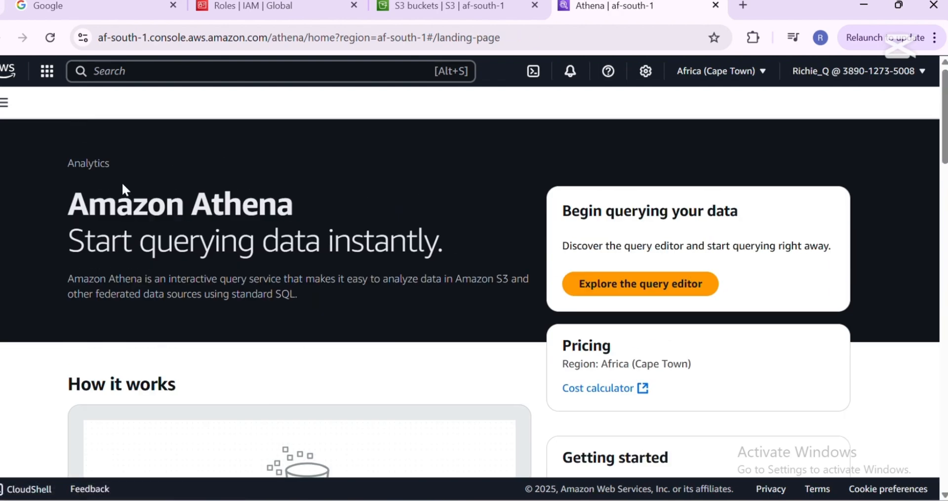
left_click(599, 289)
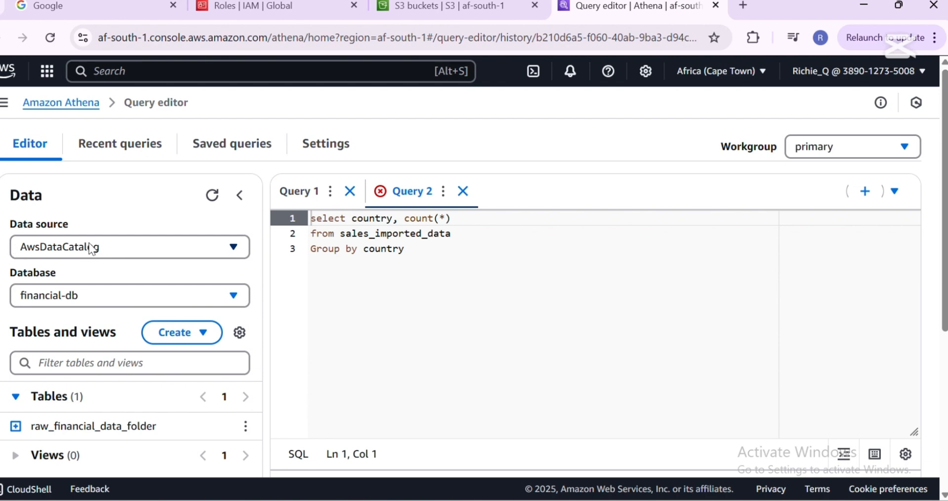
left_click(214, 250)
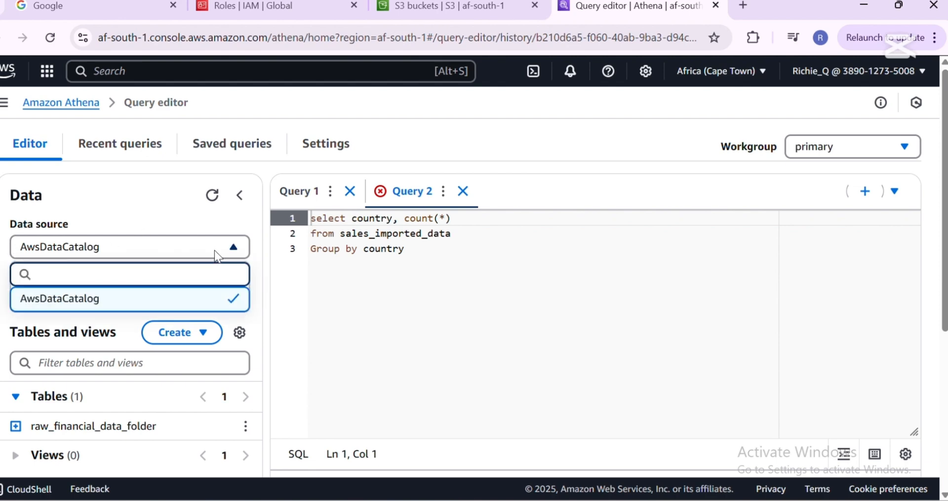
left_click(212, 252)
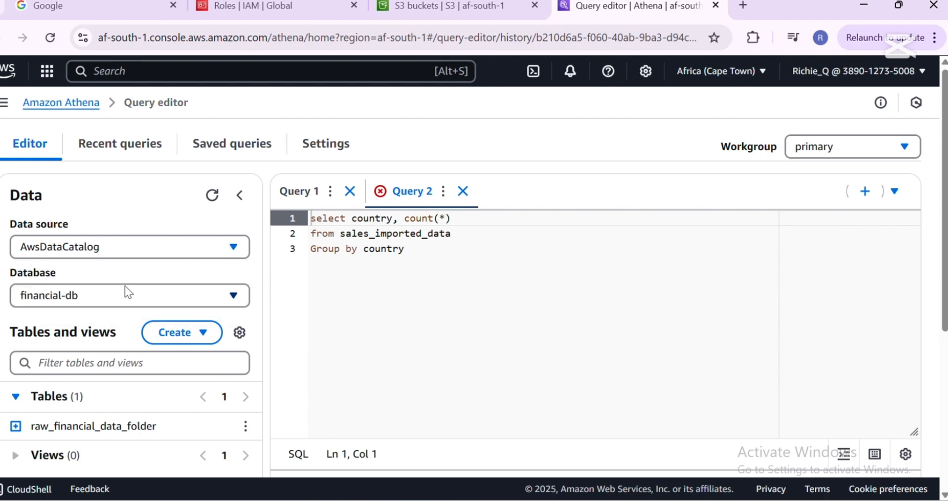
left_click(151, 299)
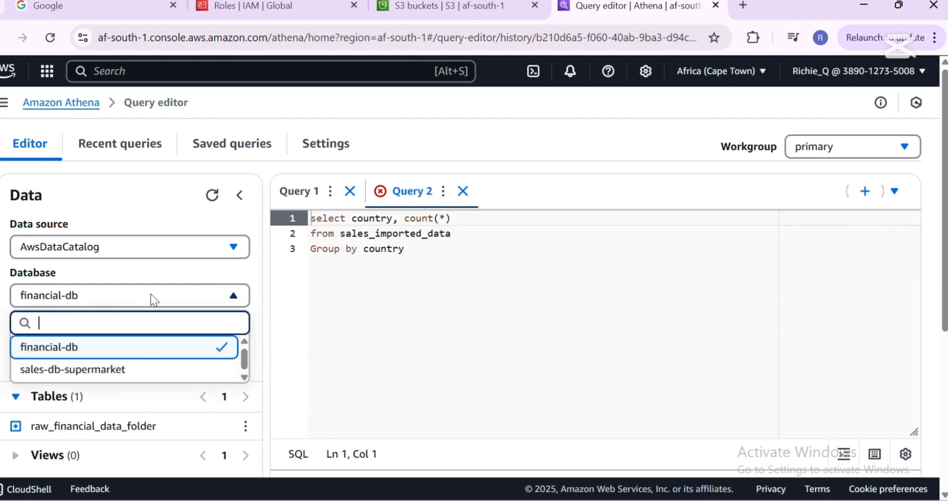
left_click(152, 300)
left_click(153, 299)
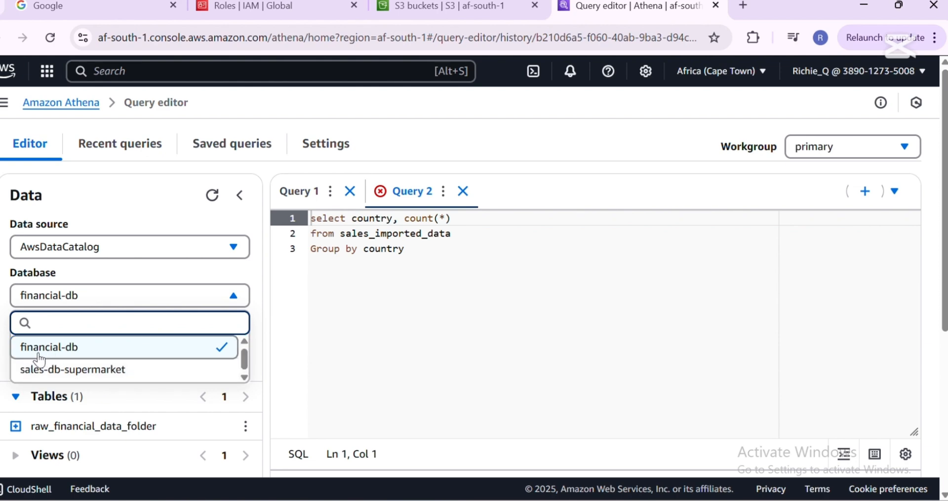
left_click(3, 334)
Step: Expand the raw_financial_data_folder table and examine its column names and data types
scroll(4, 332, "down", 1)
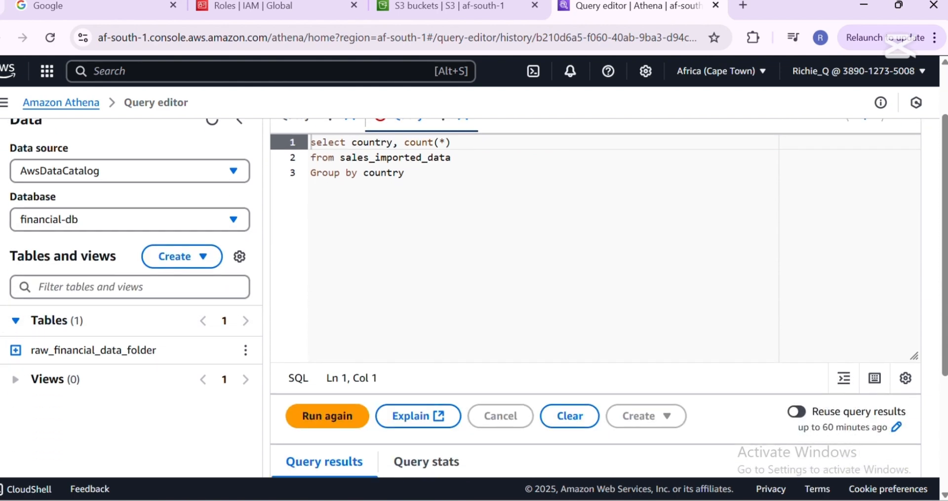
scroll(19, 260, "down", 2)
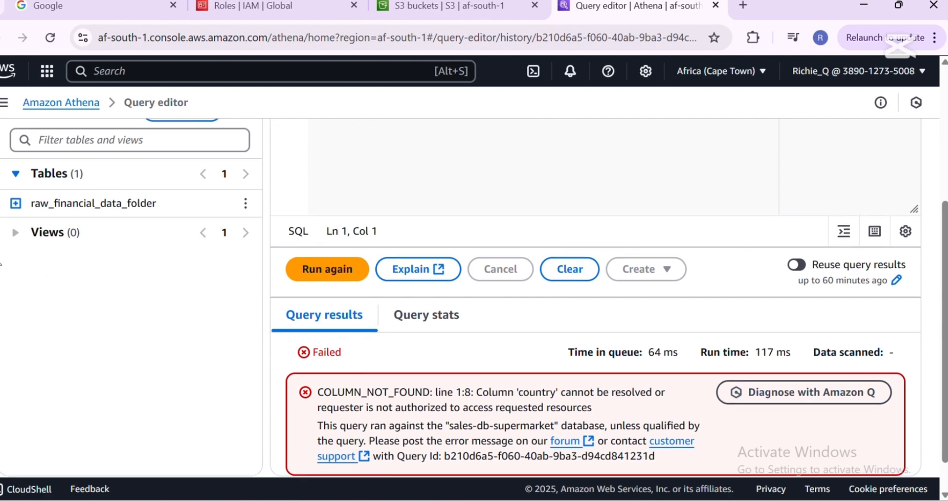
scroll(19, 261, "up", 1)
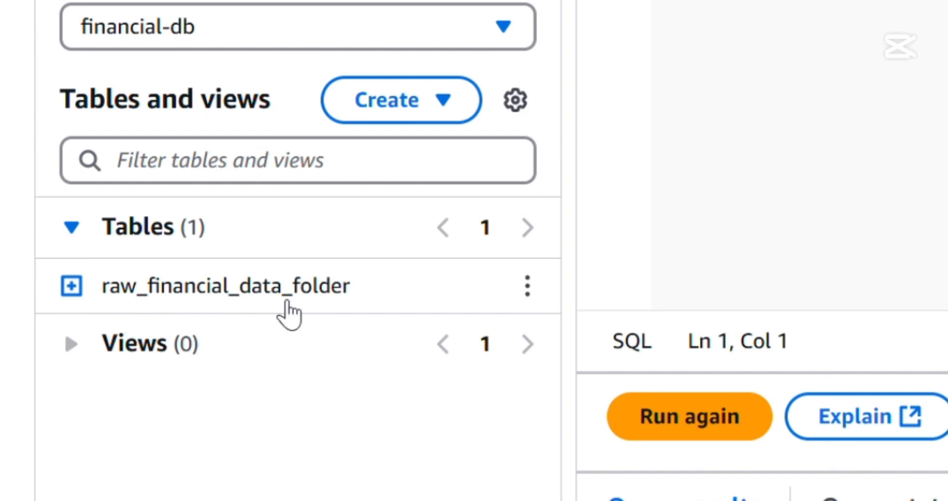
left_click(73, 295)
scroll(74, 309, "down", 2)
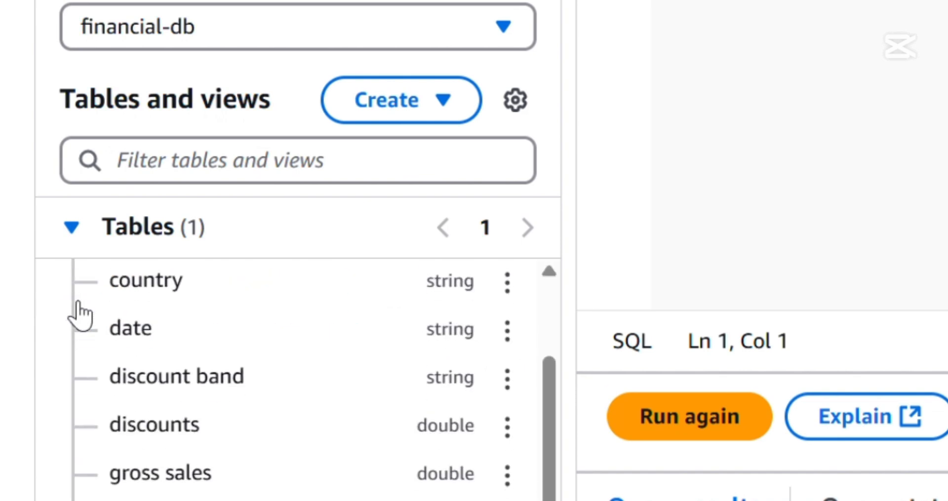
scroll(82, 311, "up", 3)
scroll(81, 316, "down", 3)
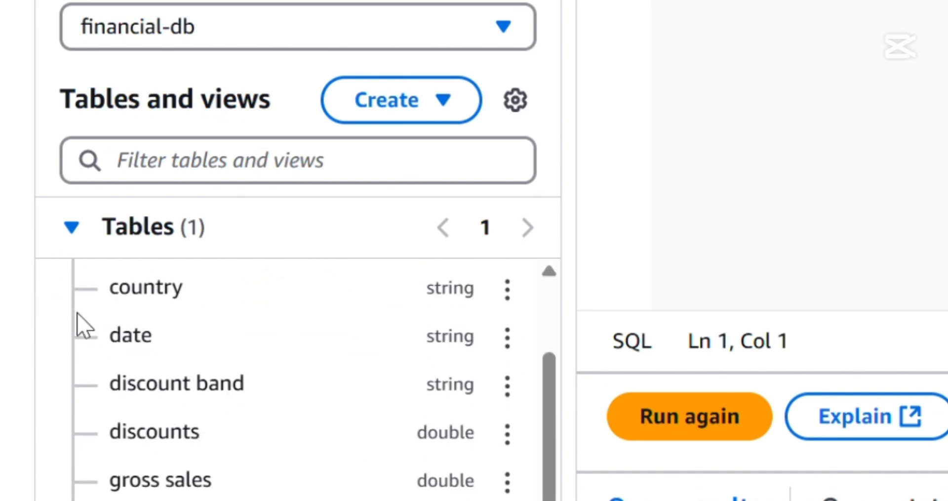
scroll(72, 341, "down", 5)
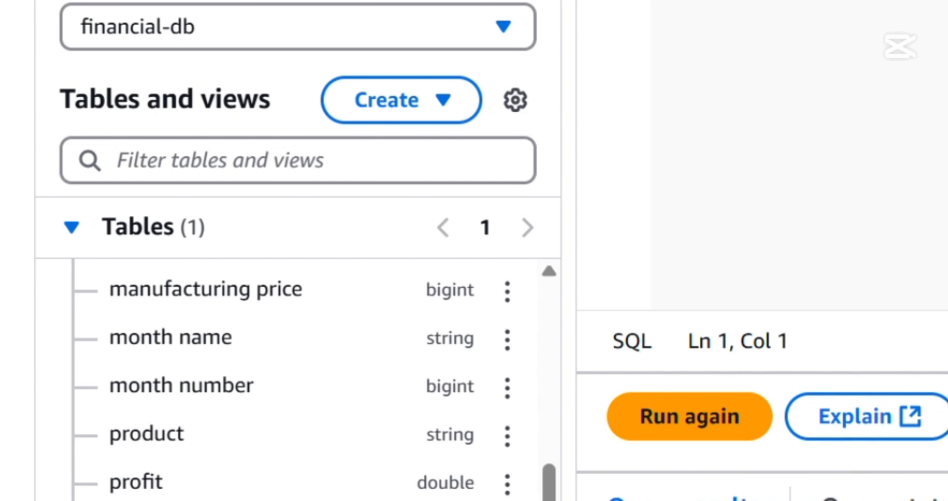
scroll(221, 408, "up", 6)
scroll(341, 481, "down", 3)
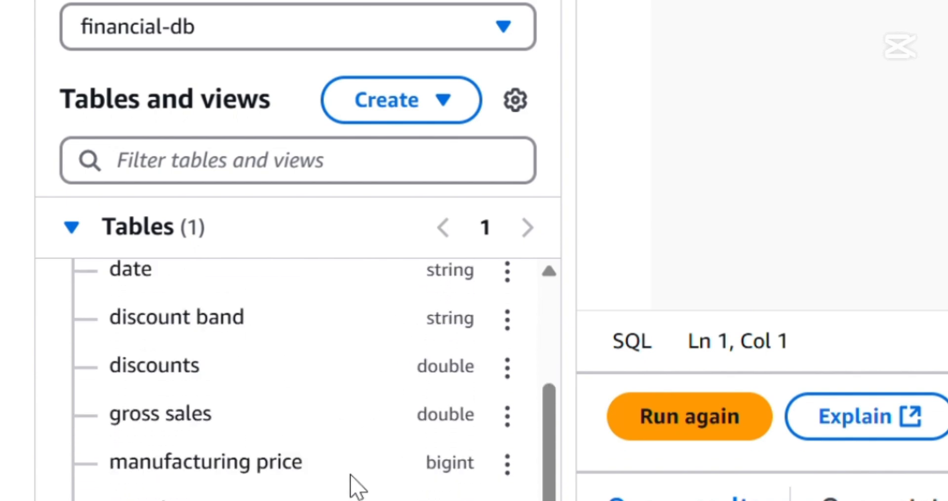
scroll(351, 489, "down", 6)
scroll(350, 445, "up", 8)
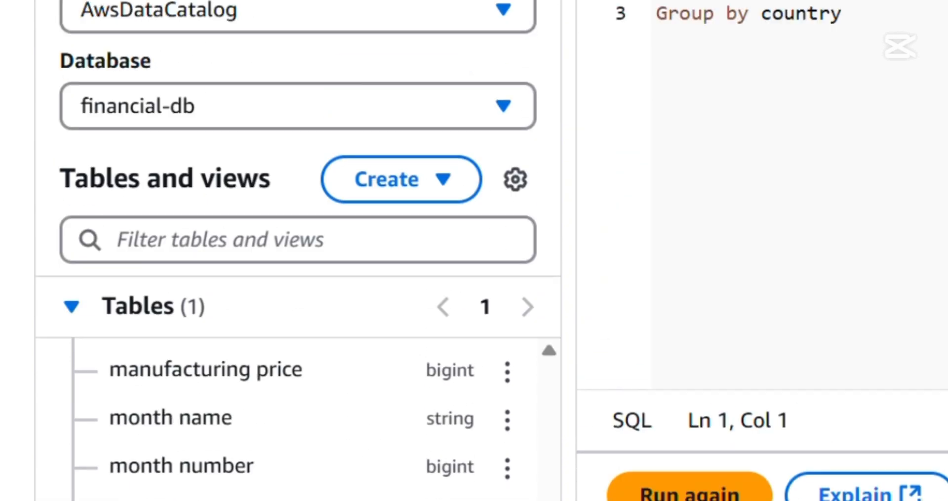
scroll(111, 469, "up", 4)
scroll(69, 437, "down", 2)
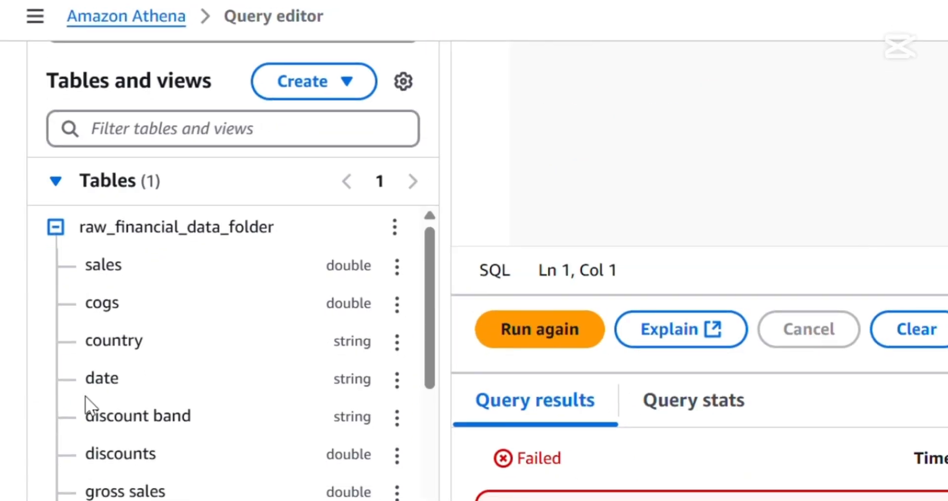
scroll(99, 408, "up", 1)
scroll(96, 383, "up", 2)
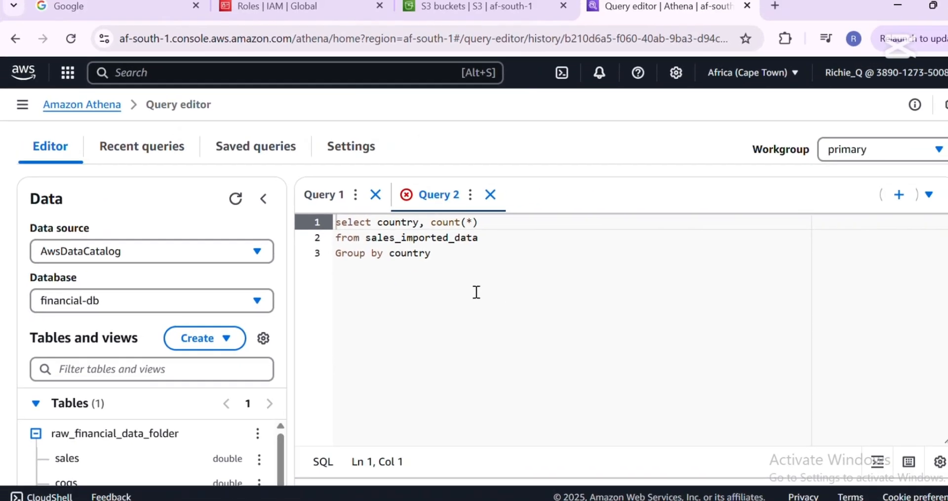
Step: Replace the old query in Query 2 with "select * from raw_financial_data_folder"
left_click_drag(419, 283, 283, 229)
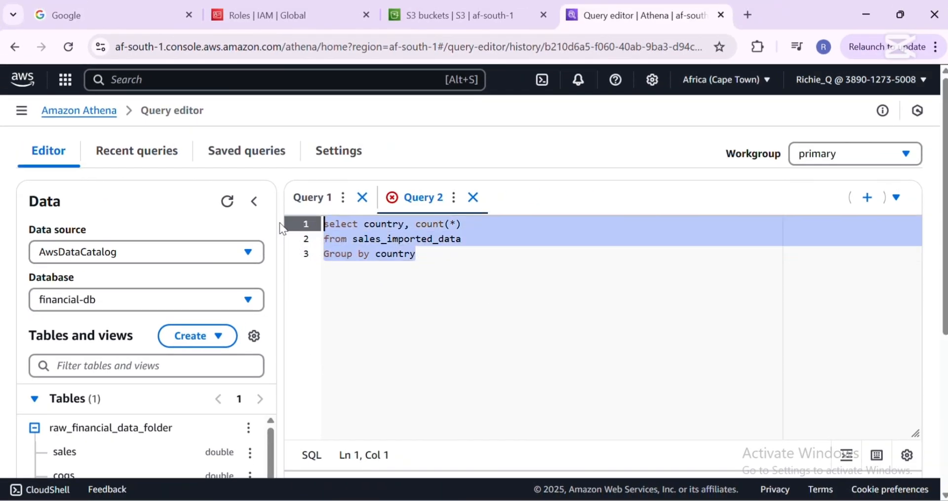
key("BackSpace")
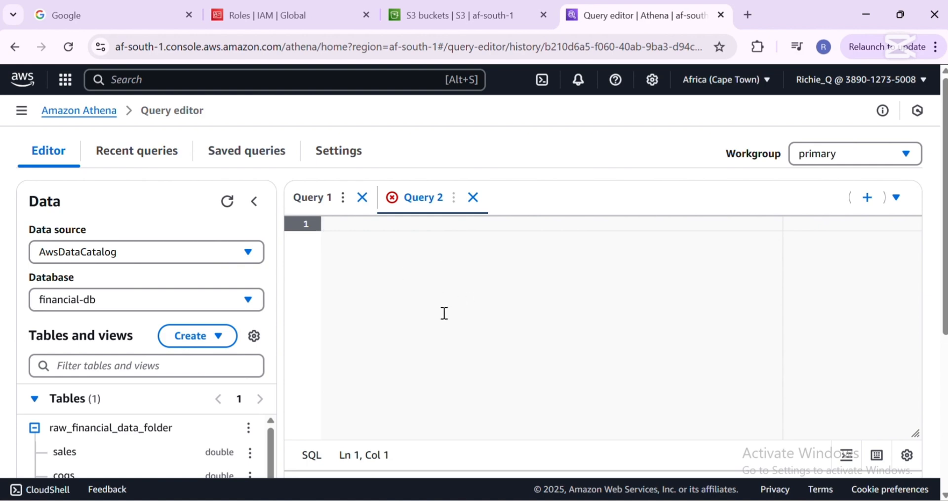
type("sele")
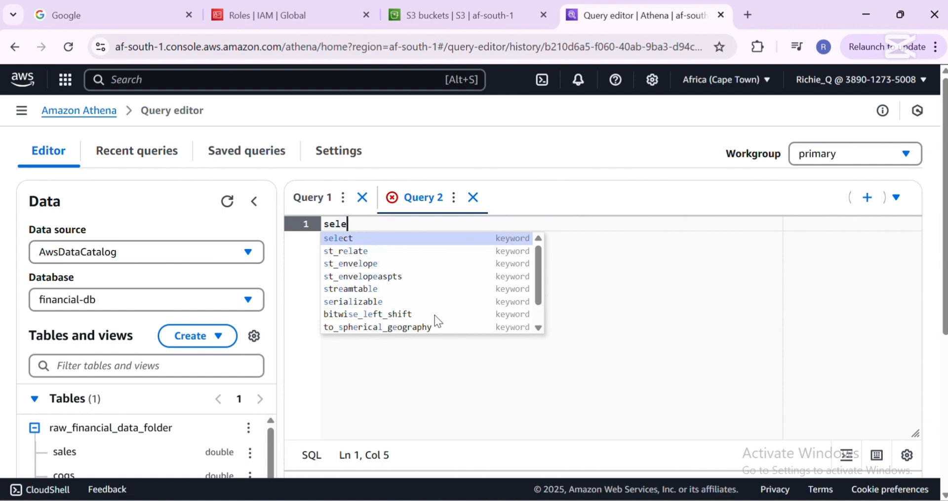
type("ct * from ")
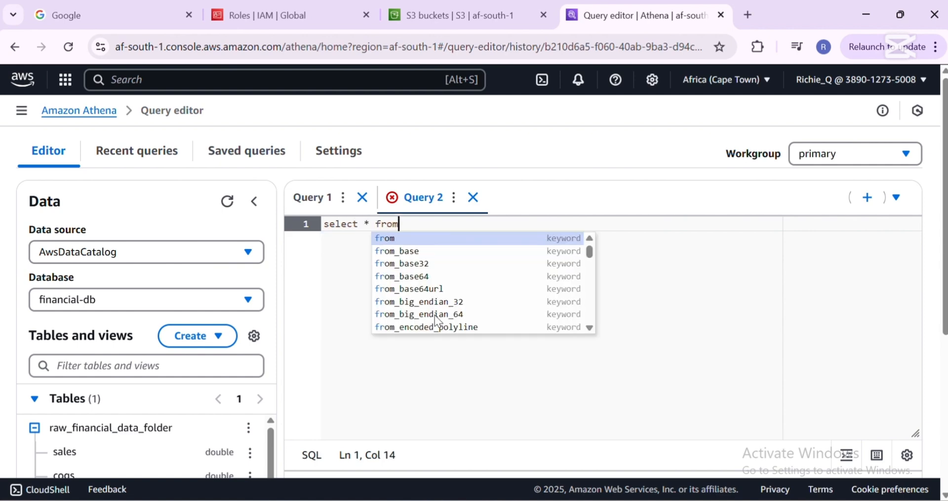
type("raw")
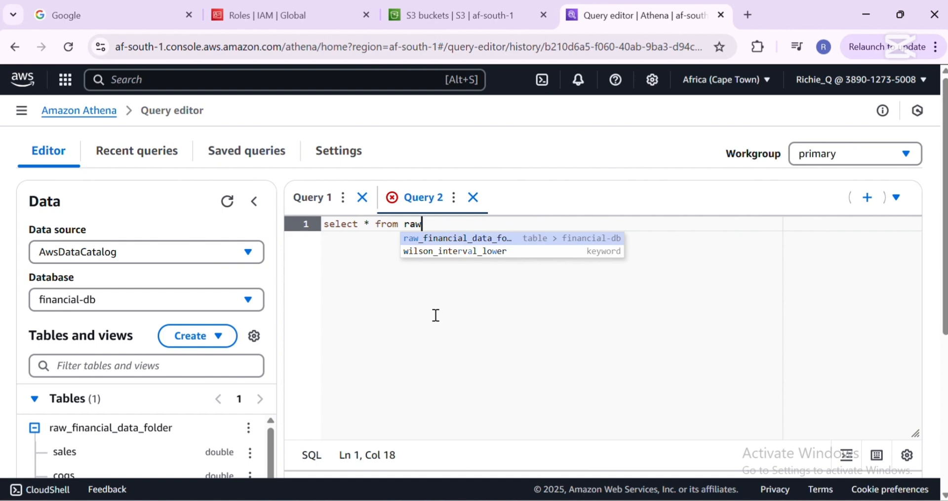
key("Tab")
Step: Run the selected query on raw_financial_data_folder and look over the returned rows
left_click_drag(547, 224, 323, 224)
scroll(428, 357, "down", 3)
scroll(425, 360, "up", 2)
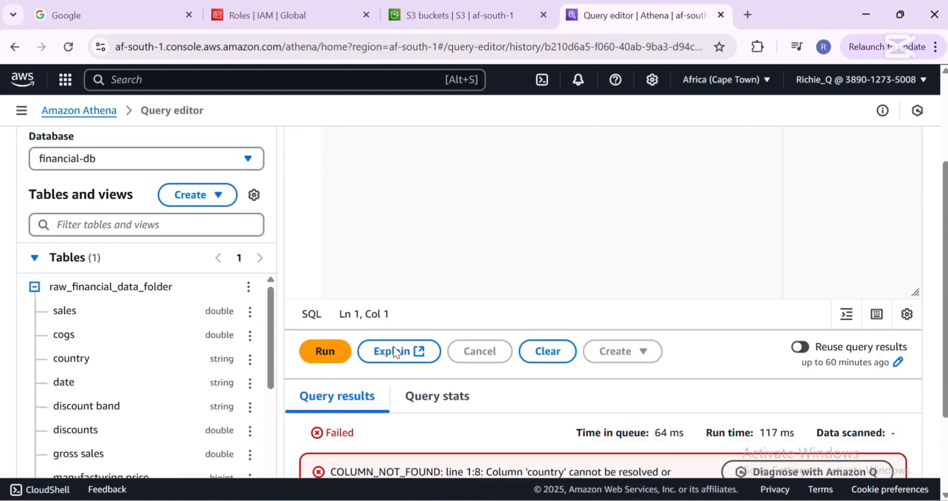
left_click(331, 417)
scroll(307, 301, "down", 4)
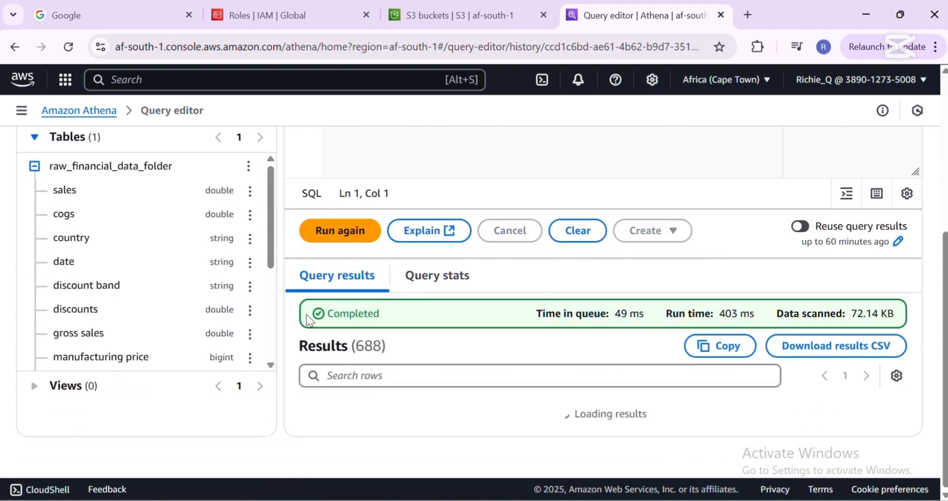
scroll(302, 312, "down", 3)
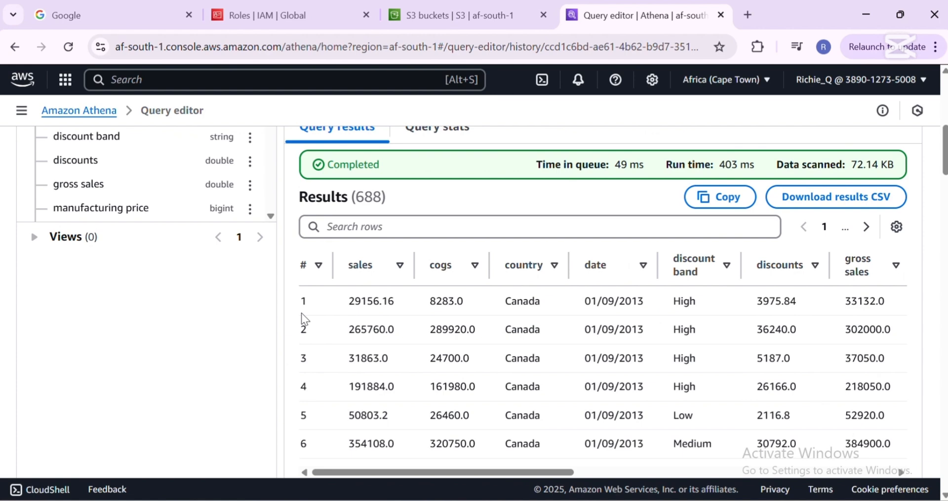
scroll(302, 312, "up", 2)
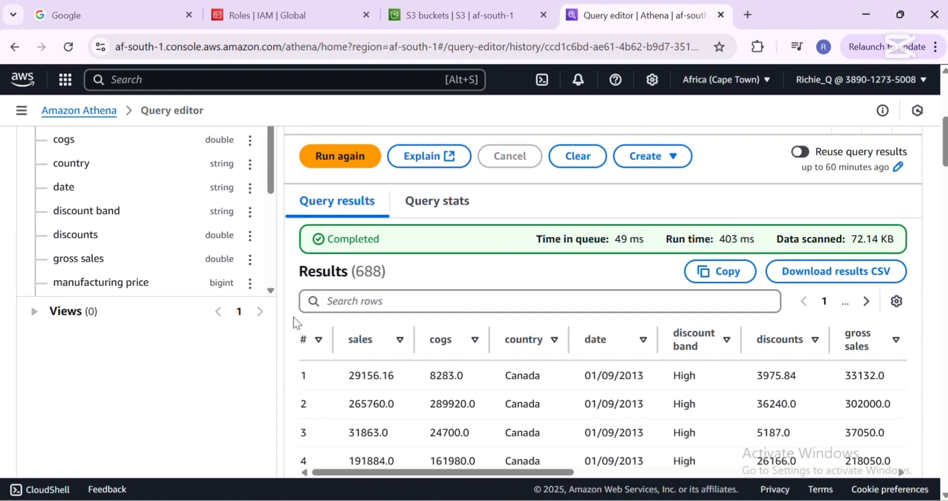
scroll(294, 318, "down", 2)
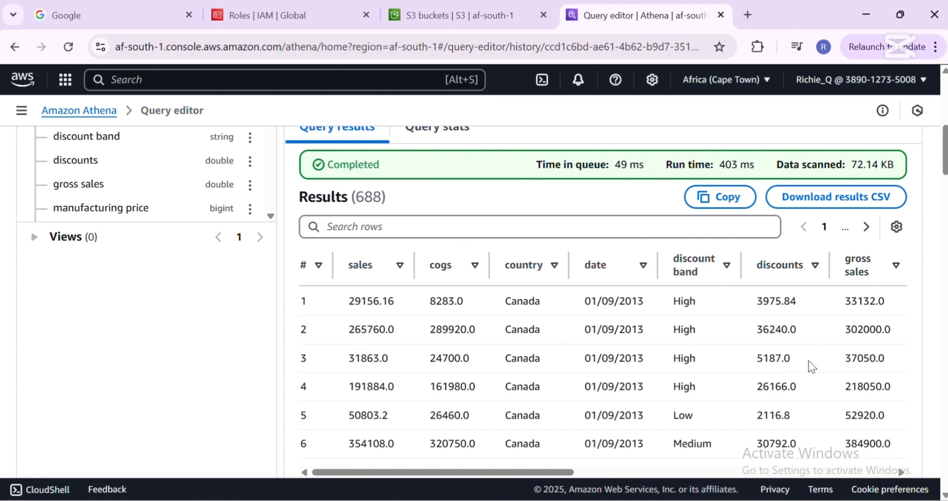
Step: Below the first query, start a second one with a select line followed by "from raw_financial_data_folder"
scroll(497, 353, "up", 8)
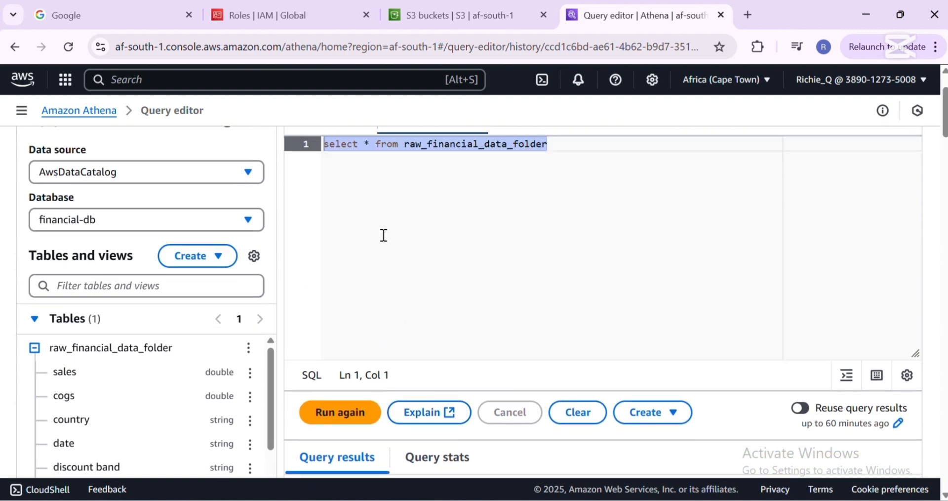
scroll(384, 235, "up", 2)
left_click(377, 265)
key("Return")
key("Return")
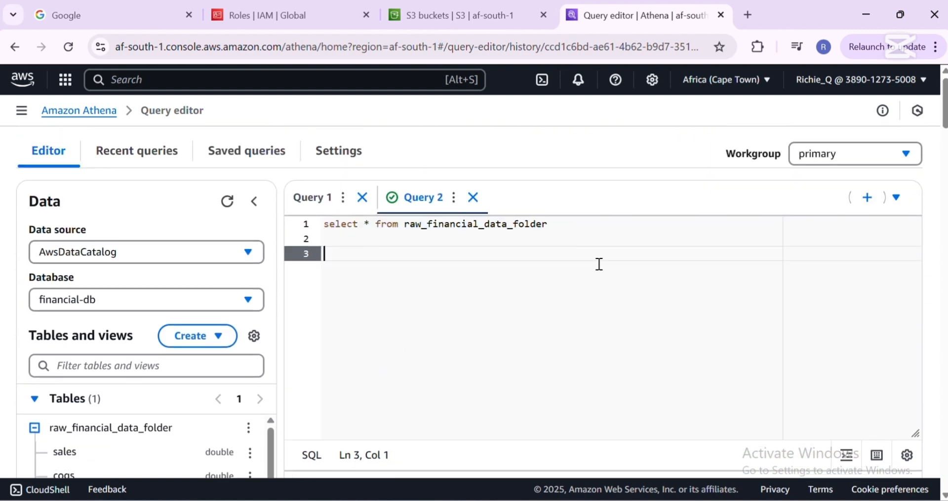
type("selec")
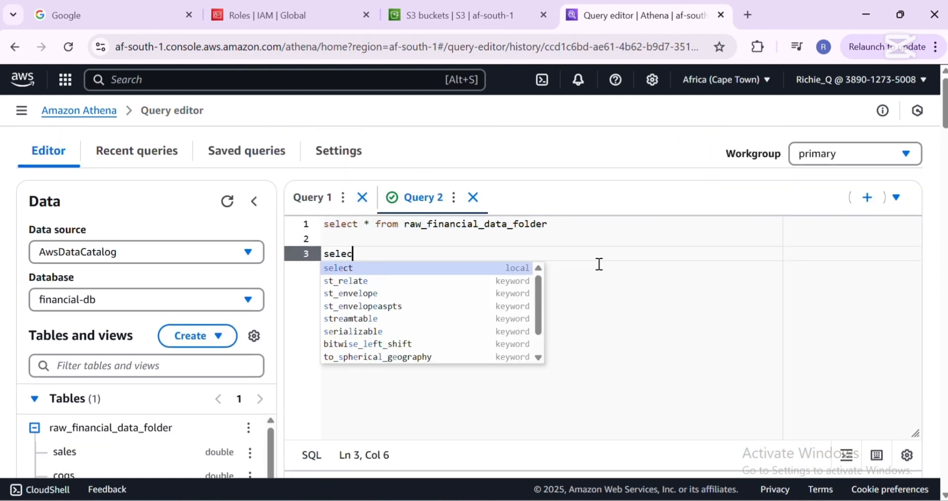
type("t")
key("Return")
type("f")
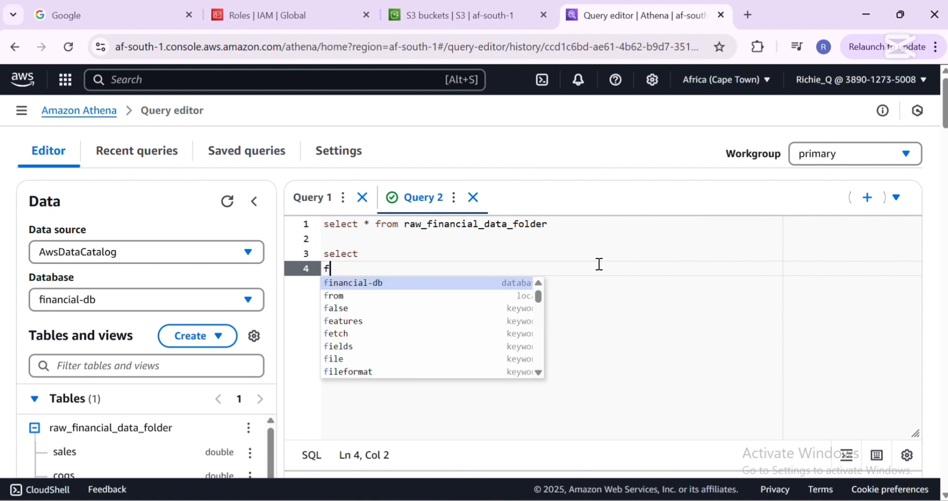
type("rom row")
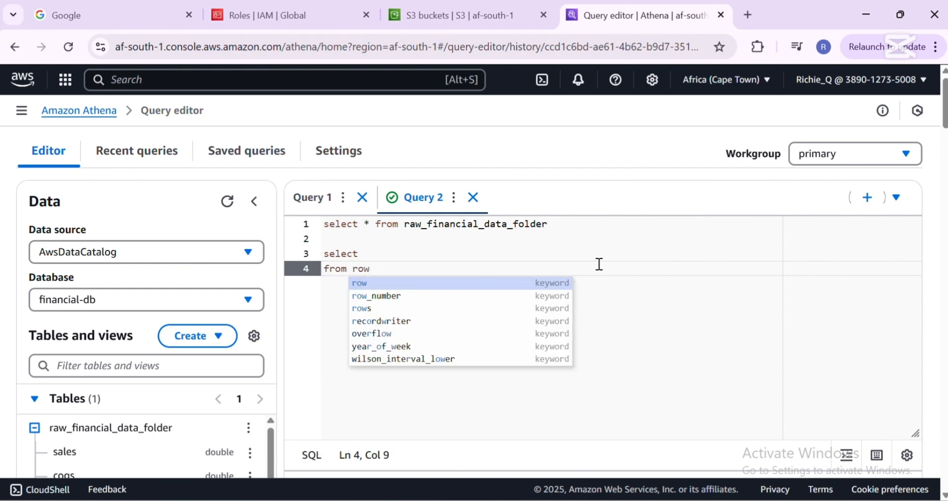
key("BackSpace")
key("BackSpace")
type("aw")
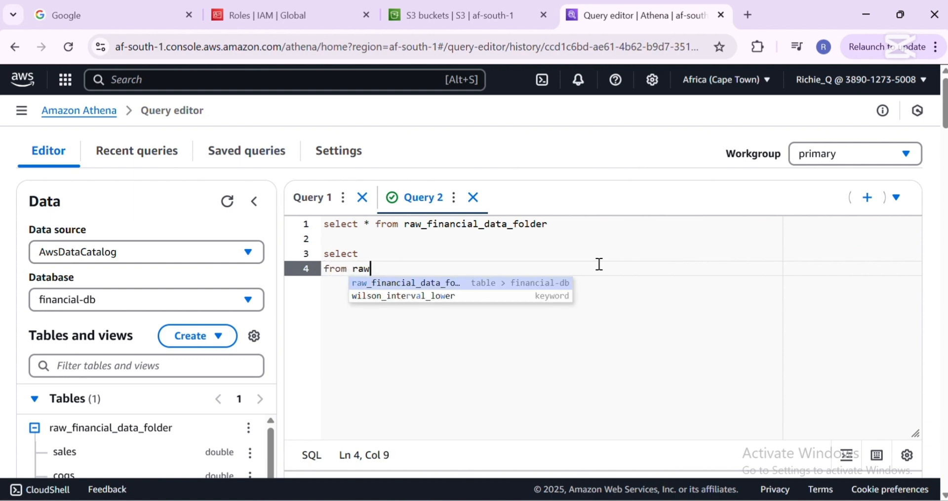
key("Return")
key("Up")
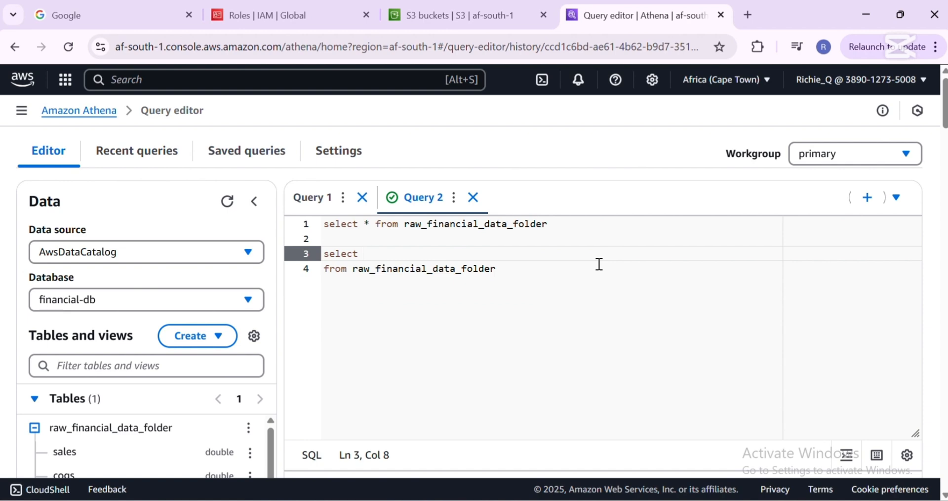
Step: Add the country column to the select line of the second query
type("countrie")
key("BackSpace")
key("BackSpace")
key("BackSpace")
scroll(599, 266, "down", 5)
scroll(543, 286, "up", 5)
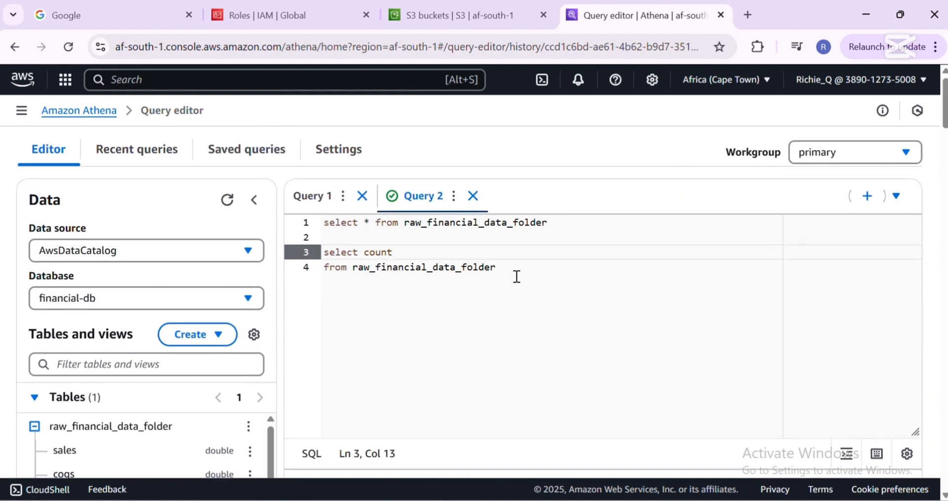
type("ri")
key("BackSpace")
type("y")
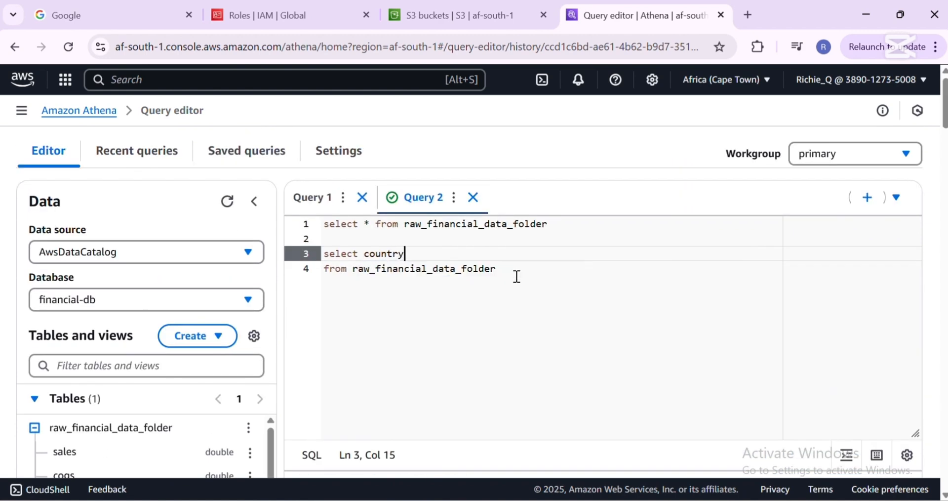
Step: Add sum("gross sales") after the country column in the select line of the second query
type(",sum(")
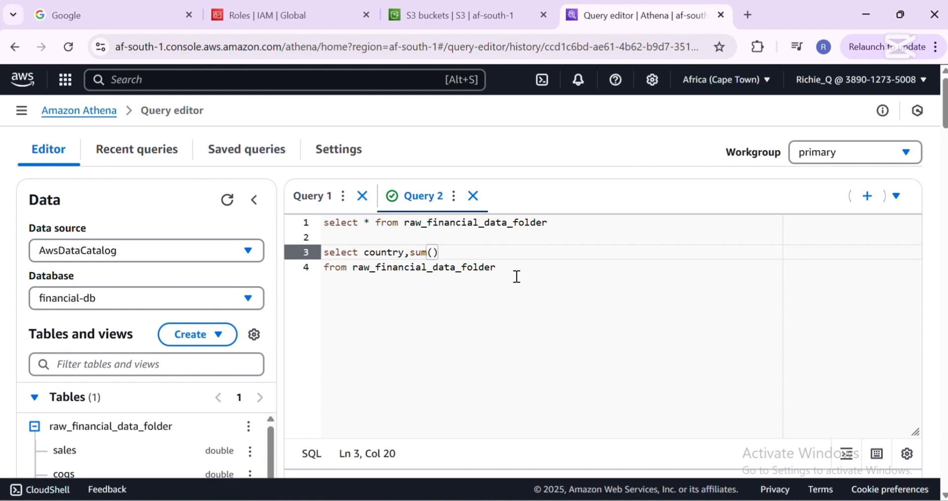
scroll(517, 276, "down", 5)
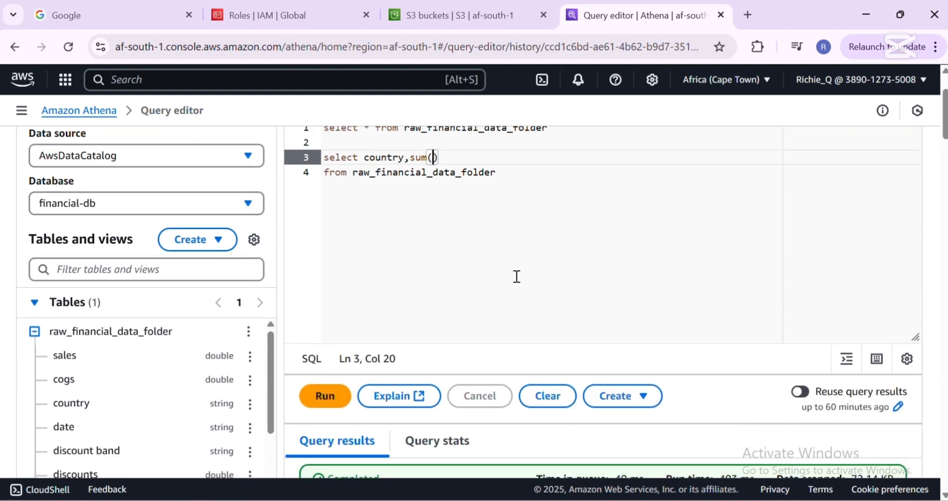
scroll(515, 277, "up", 5)
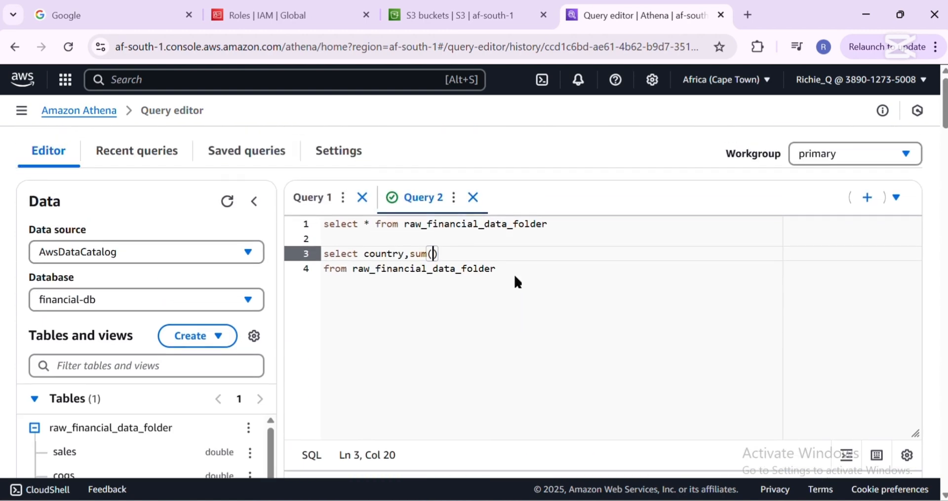
type("gross")
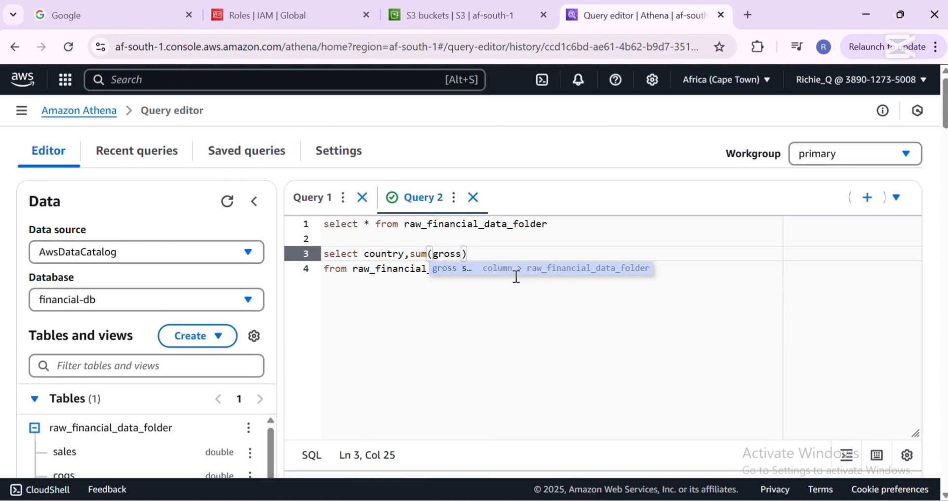
key("Return")
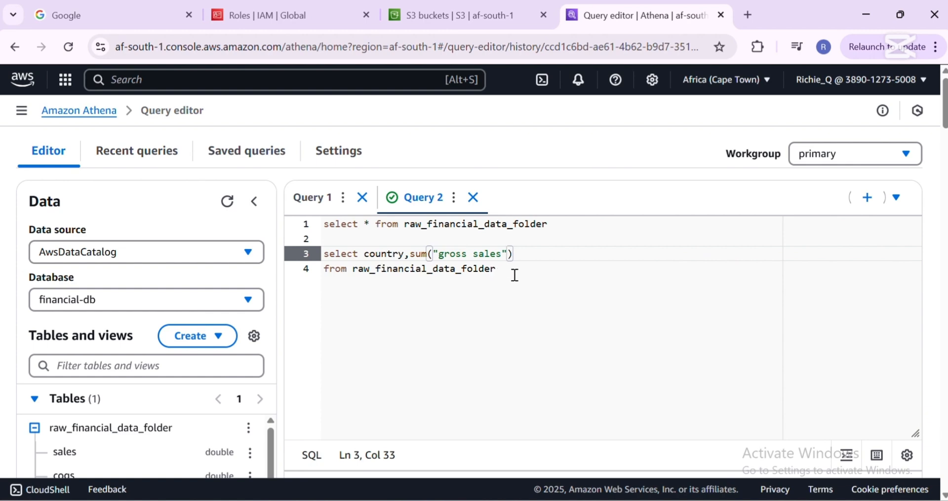
Step: End the second query with a "group by country" line below its from line
left_click(515, 275)
key("Return")
type("grou")
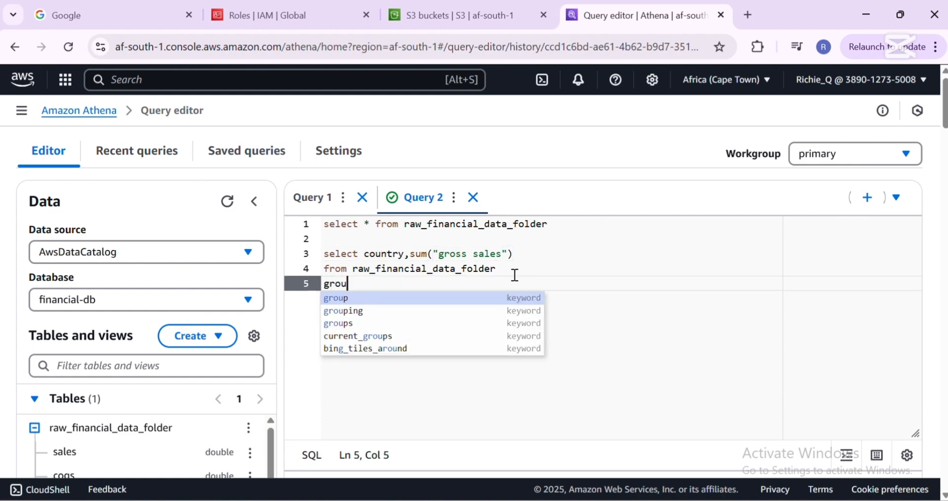
type("p by country")
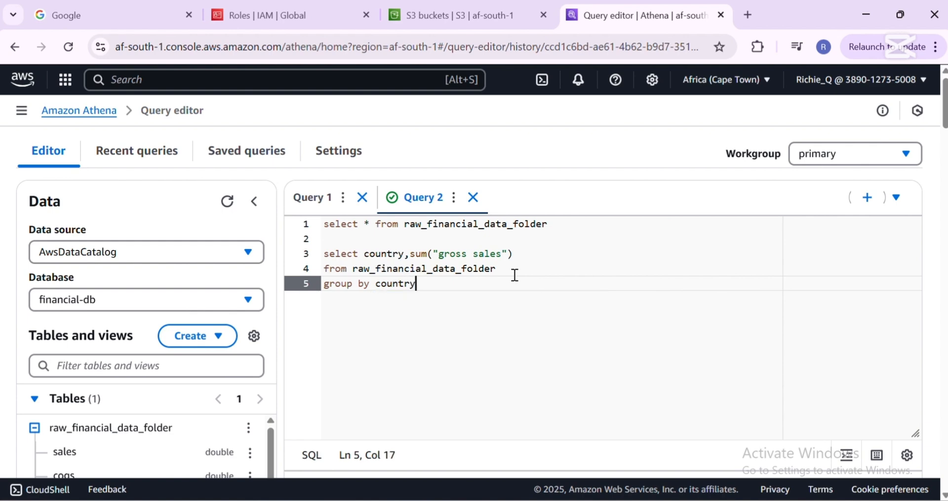
Step: Run only the country and gross sales query and view its results
left_click_drag(461, 283, 315, 257)
scroll(316, 316, "down", 5)
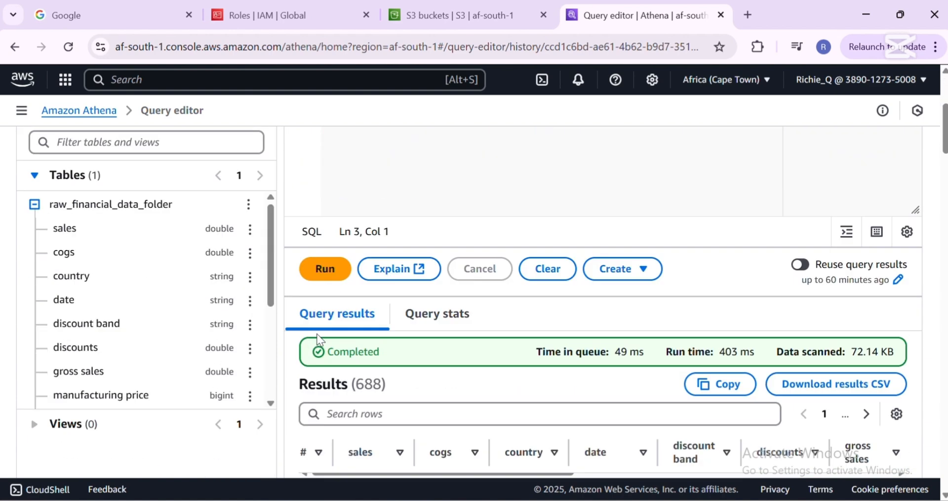
left_click(324, 271)
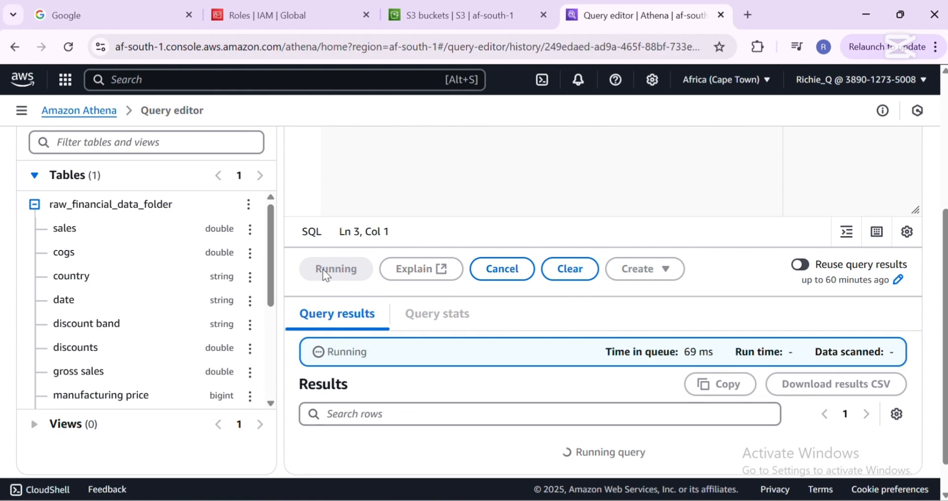
scroll(325, 274, "down", 2)
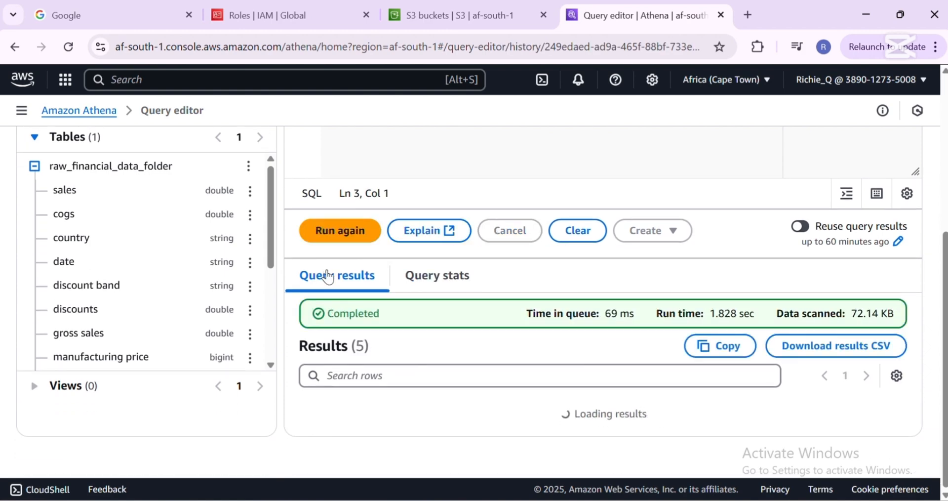
scroll(319, 276, "down", 2)
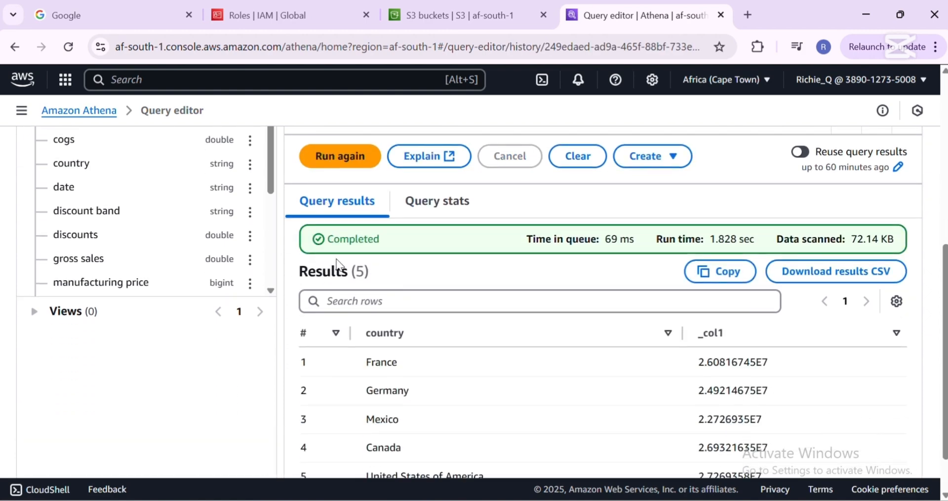
scroll(382, 251, "down", 2)
Step: Select the three-line group by query again, rerun it and check the gross sales sum for each country
scroll(381, 251, "up", 7)
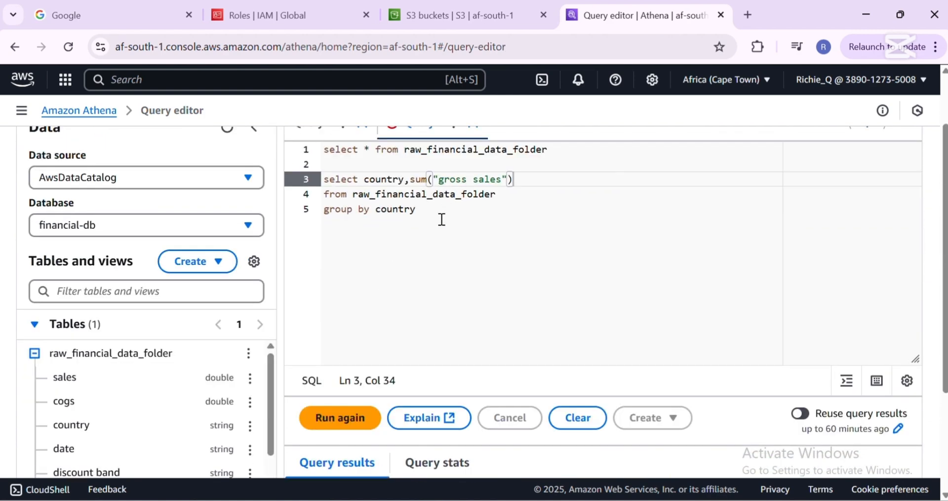
left_click_drag(441, 219, 325, 186)
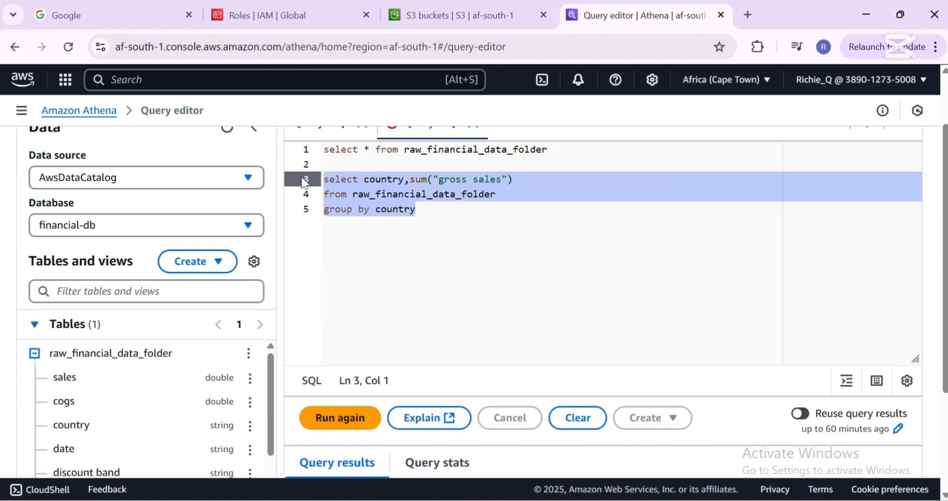
left_click(310, 416)
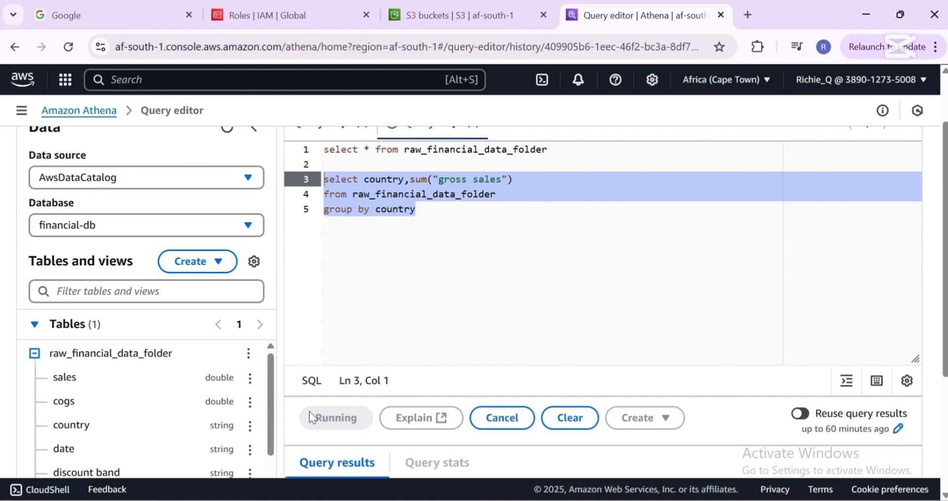
scroll(309, 411, "down", 4)
scroll(310, 417, "down", 3)
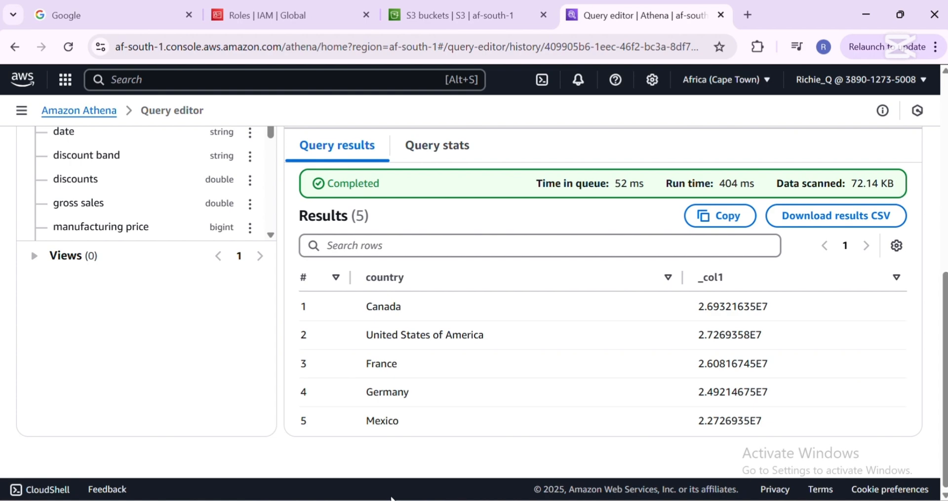
Step: Run only the first query, "select * from raw_financial_data_folder", and look over the returned rows
scroll(379, 373, "up", 8)
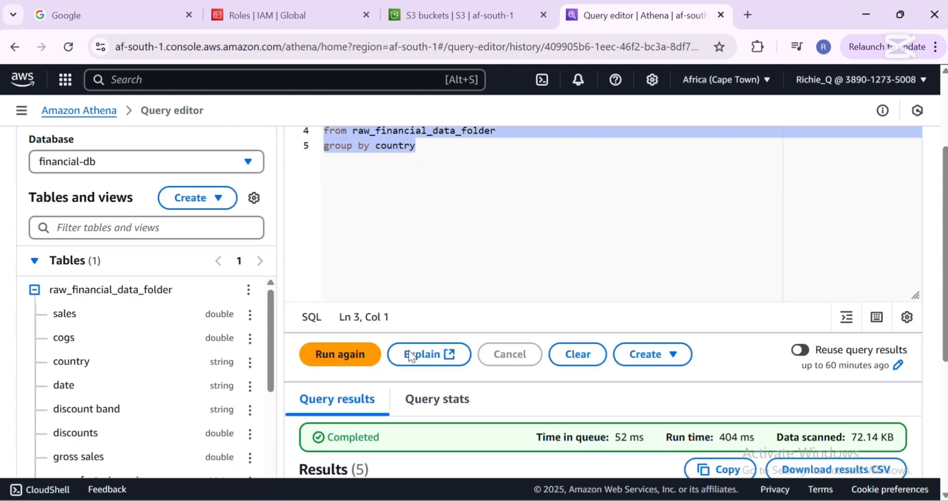
left_click_drag(563, 224, 290, 223)
scroll(332, 368, "down", 3)
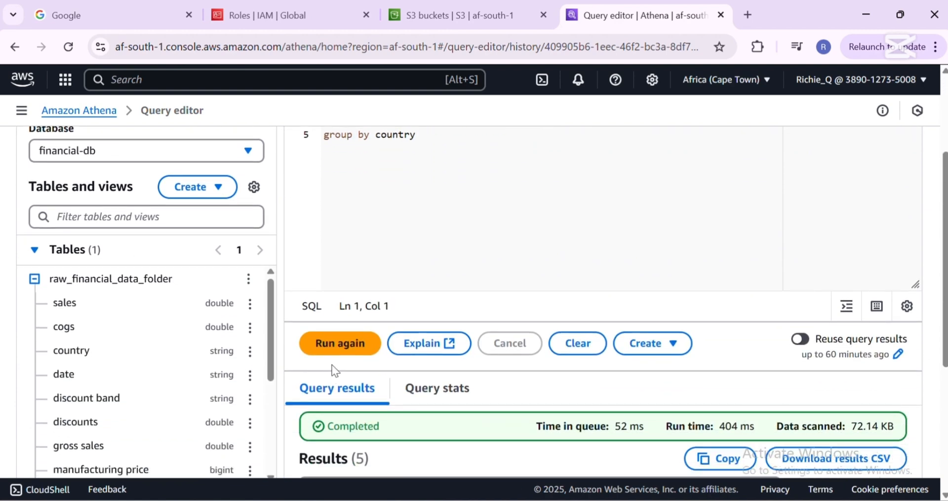
left_click(330, 341)
scroll(330, 341, "down", 2)
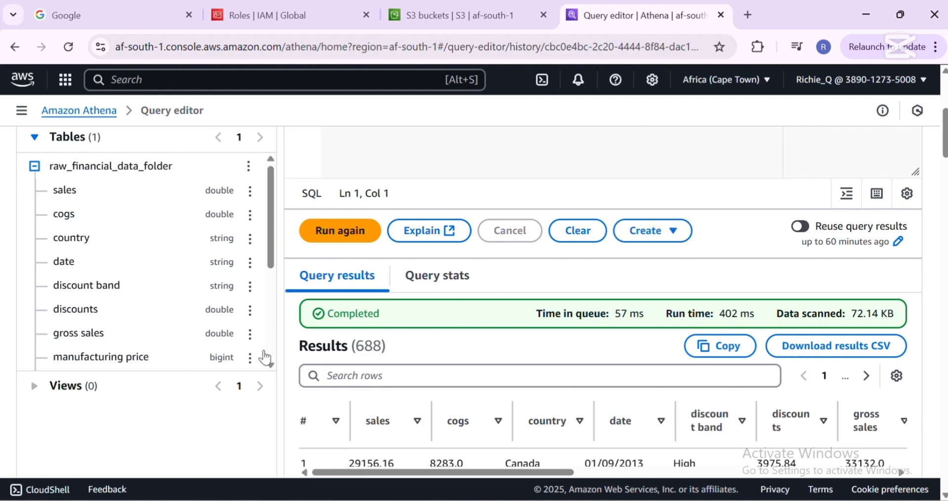
scroll(395, 323, "down", 1)
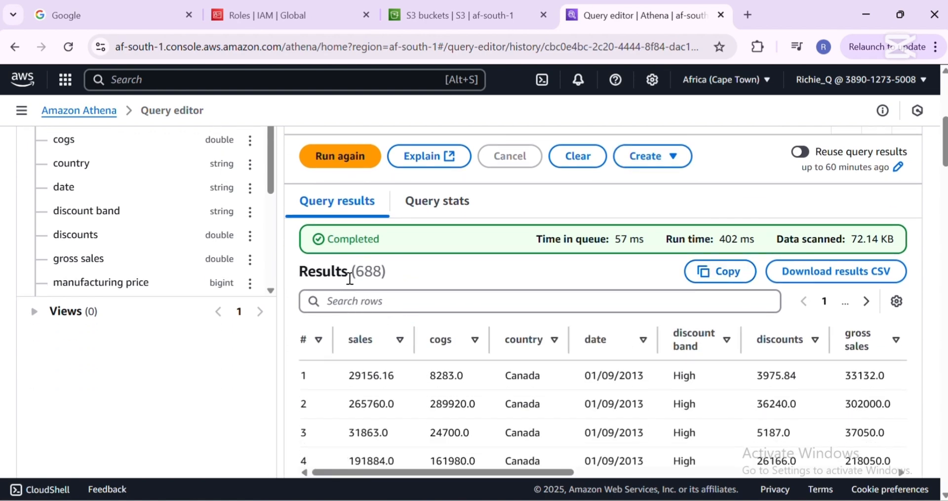
scroll(400, 273, "down", 1)
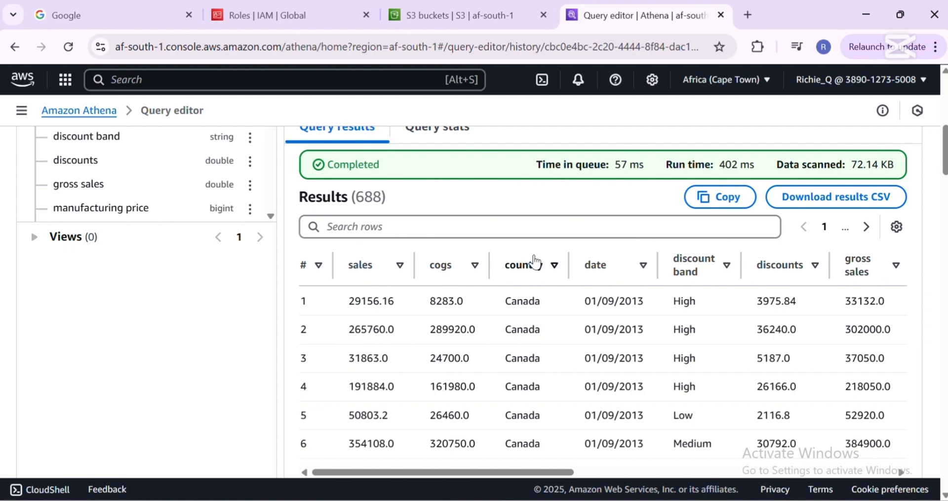
Step: Below the group by query, leave a blank line and start a third query with "Select * from raw_financial_data_folder"
scroll(514, 332, "up", 8)
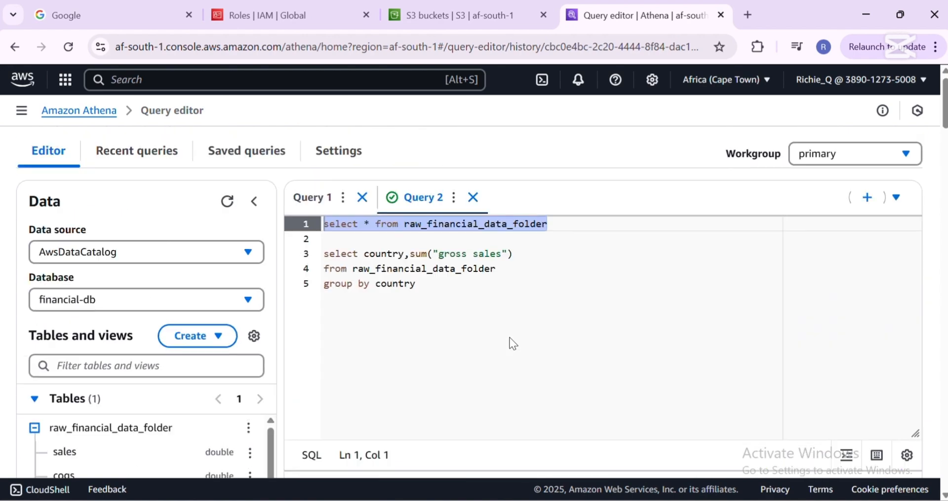
scroll(508, 336, "down", 7)
scroll(507, 336, "up", 8)
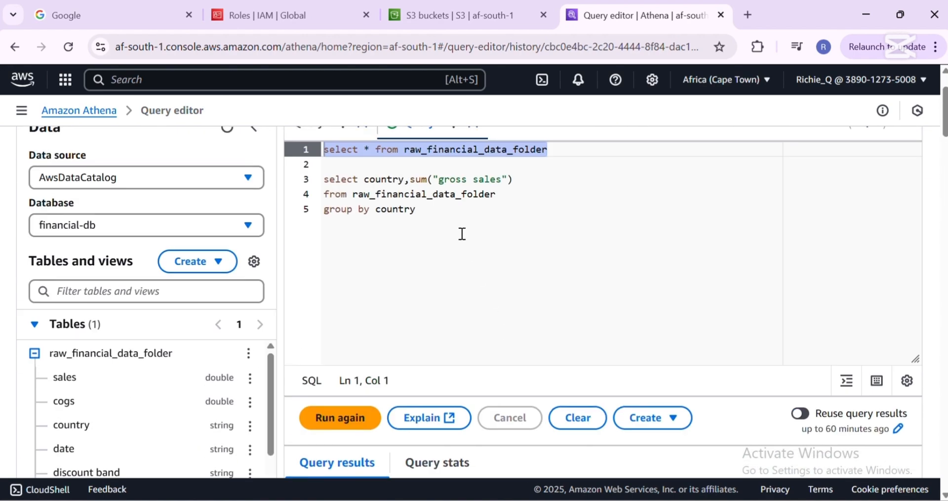
left_click(451, 229)
key("Return")
key("Return")
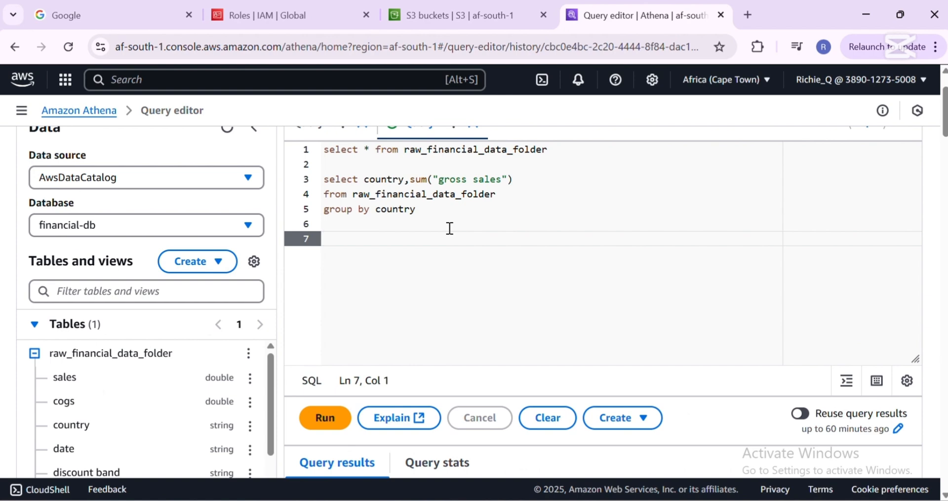
type("Select * from rw")
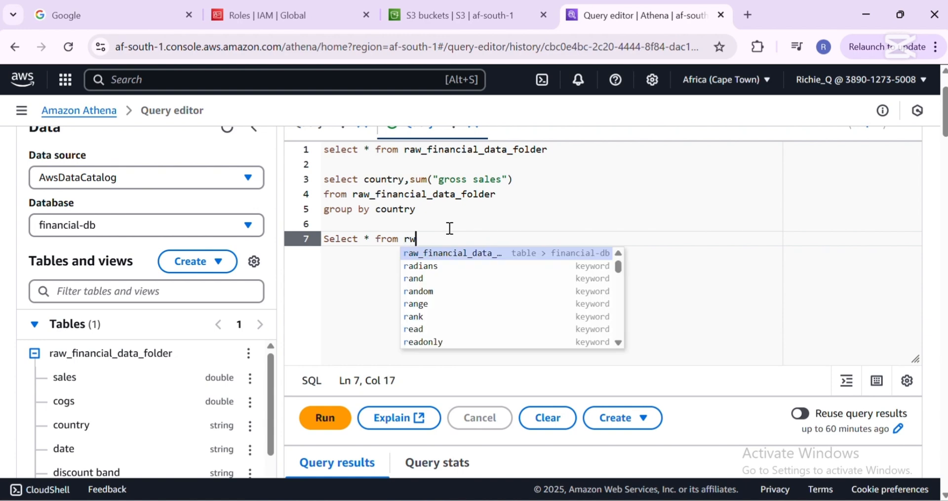
key("Return")
Step: Filter the third query with a new line reading "where country = 'Canada'"
key("Return")
type("w")
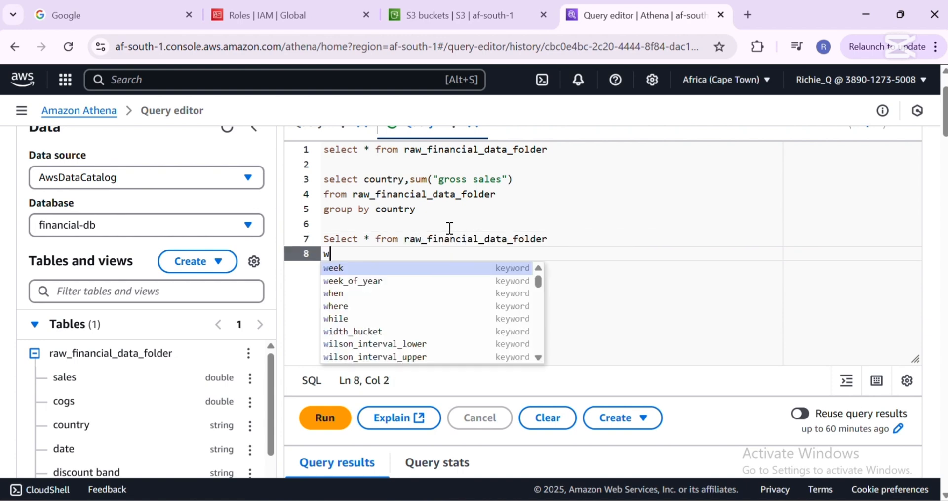
type("here count")
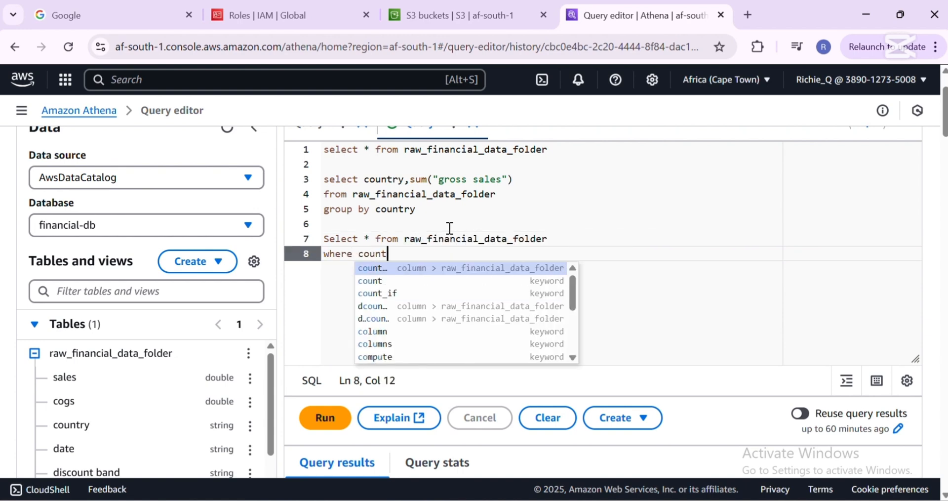
type("ry = ")
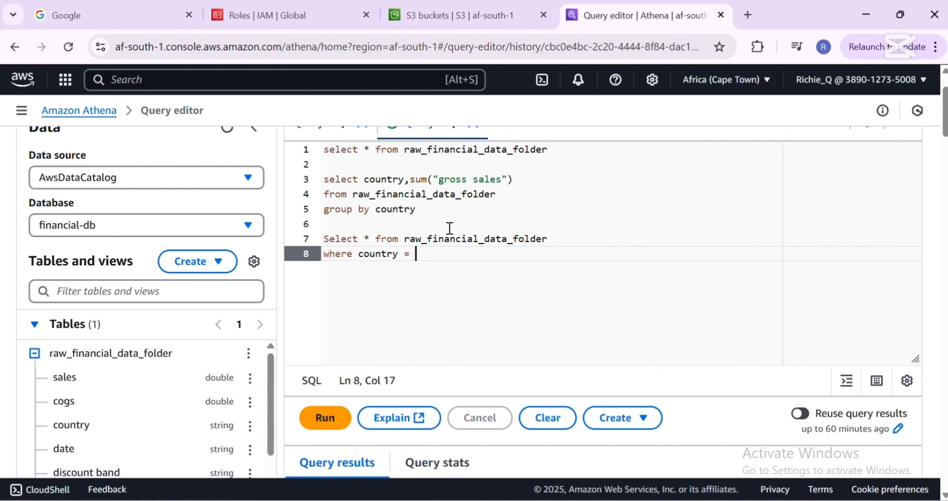
type("'Canada")
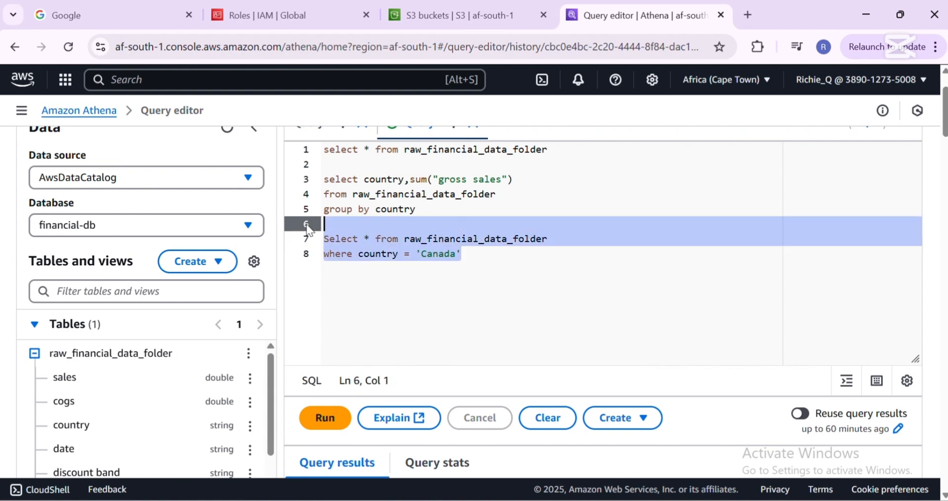
Step: Run only the third query and look through the returned Canada rows
left_click_drag(493, 260, 303, 225)
left_click(324, 418)
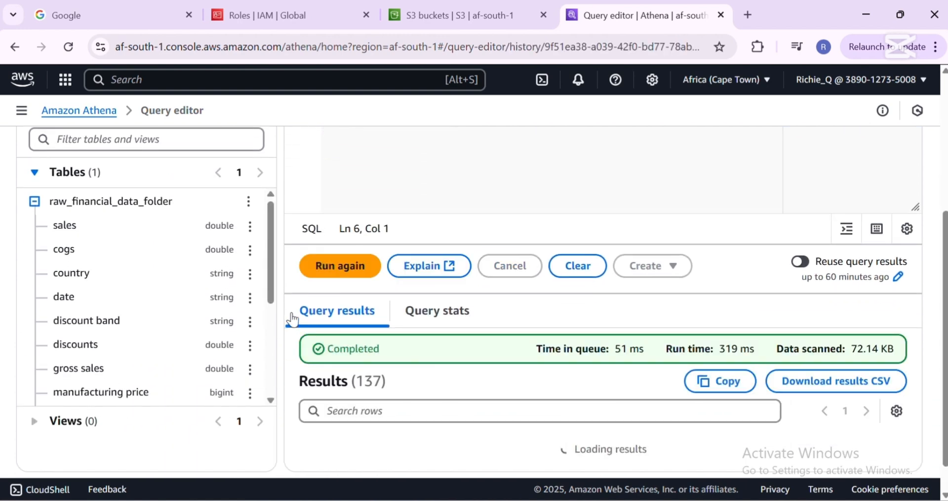
scroll(290, 316, "down", 1)
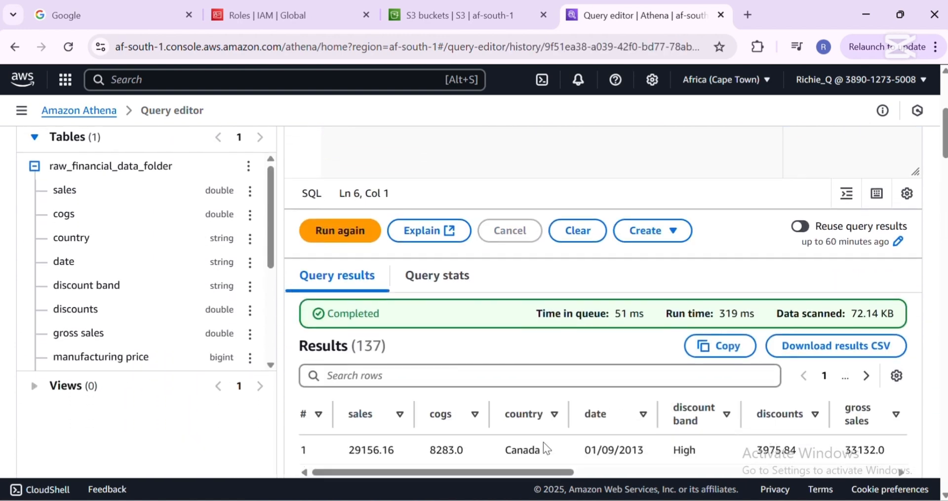
scroll(438, 280, "down", 5)
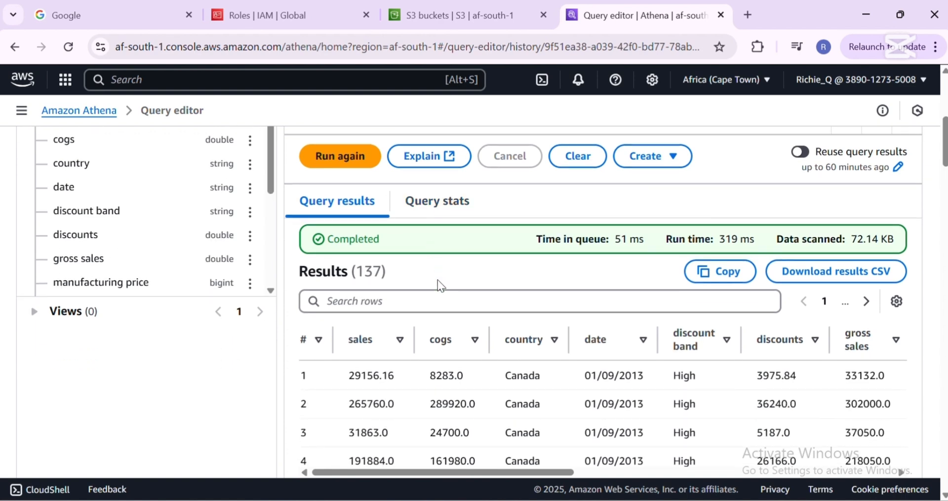
scroll(479, 250, "up", 3)
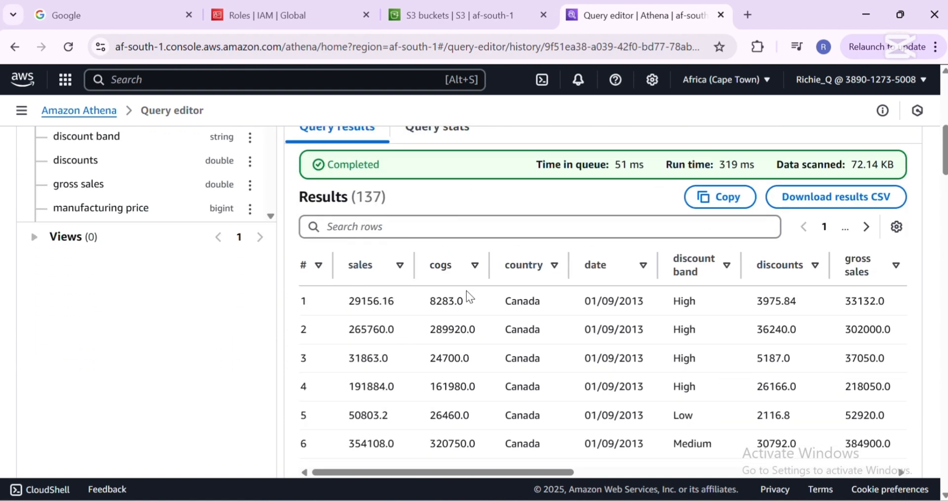
scroll(470, 297, "down", 5)
scroll(514, 302, "down", 14)
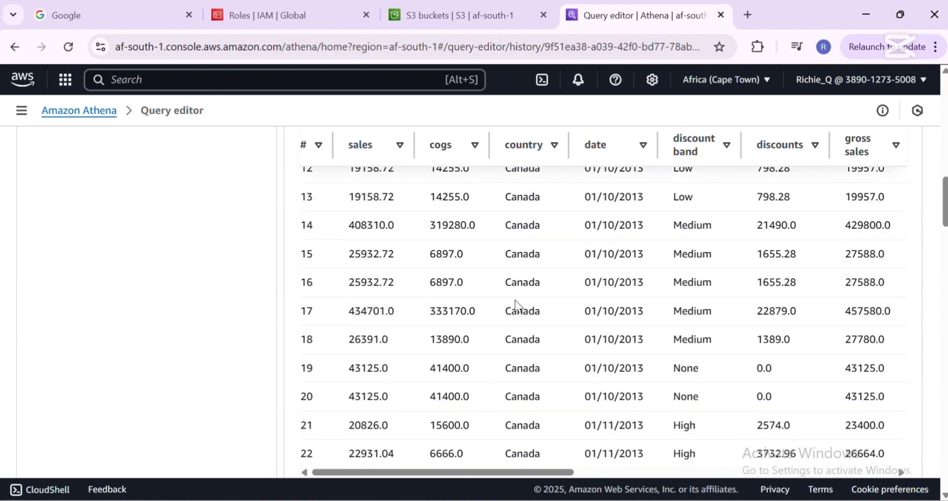
scroll(514, 298, "up", 15)
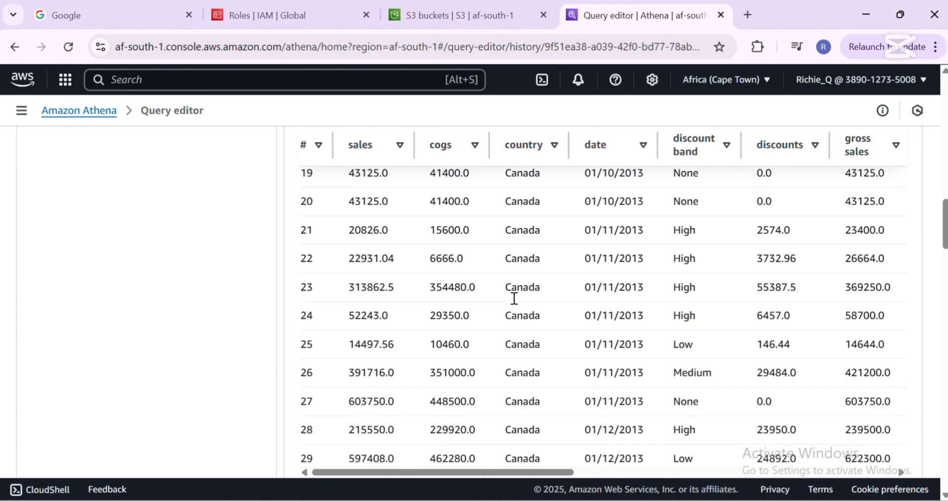
scroll(499, 295, "down", 3)
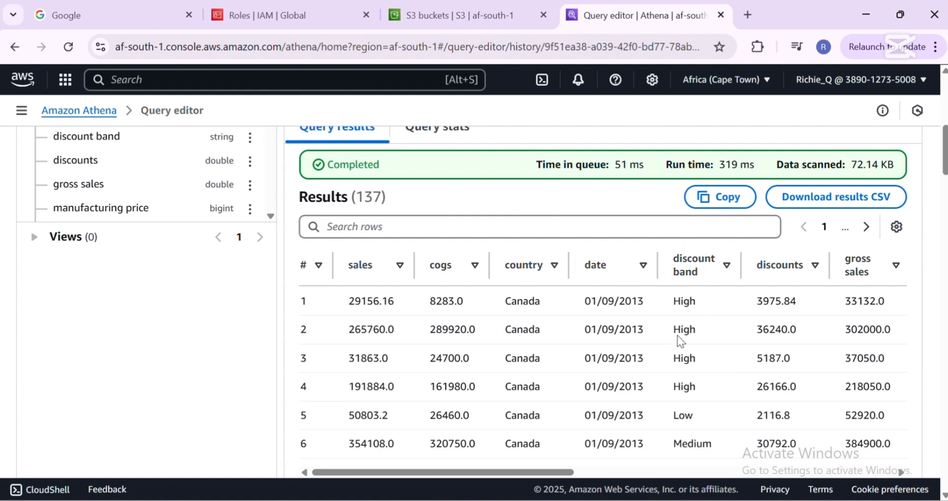
Step: Add a new line to the third query's filter reading And "discount band" = 'high'
scroll(677, 336, "up", 6)
left_click(475, 218)
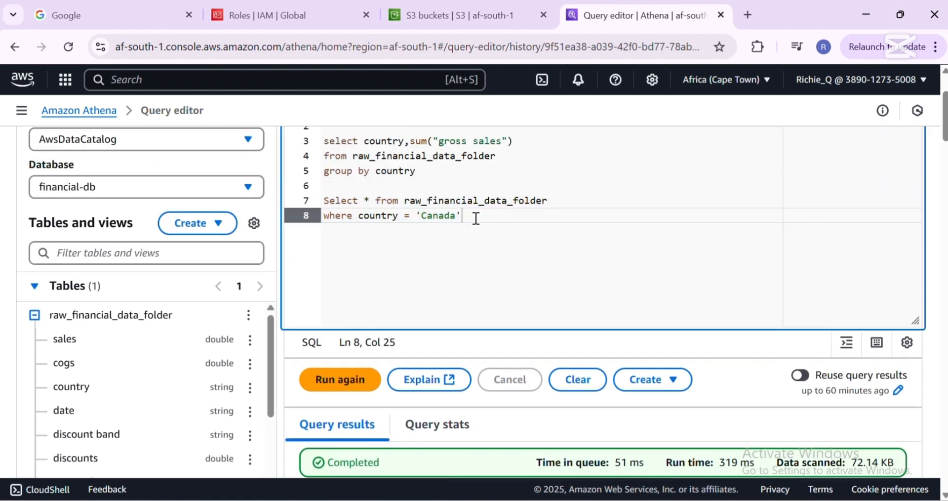
key("Return")
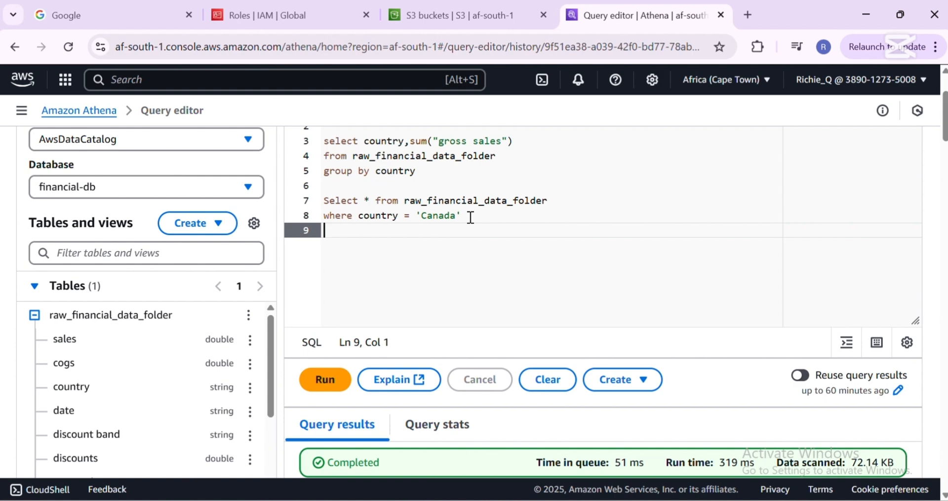
type("And disc")
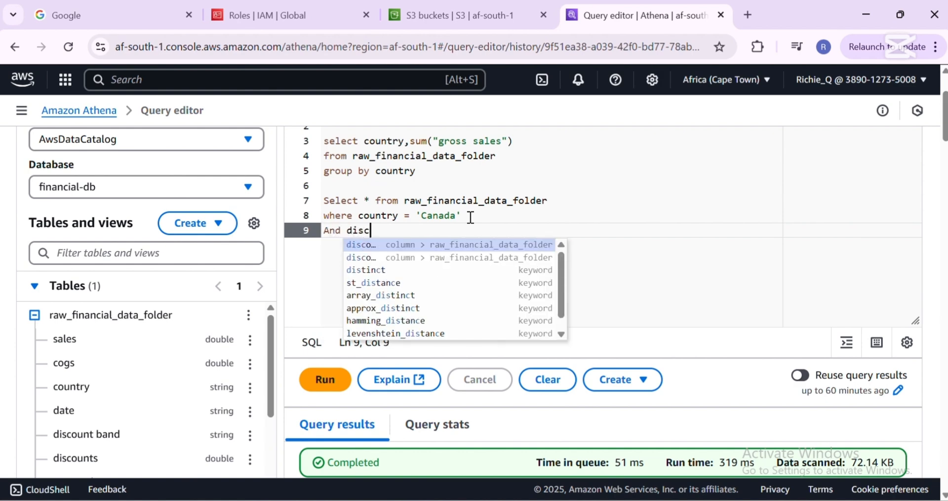
type("ount")
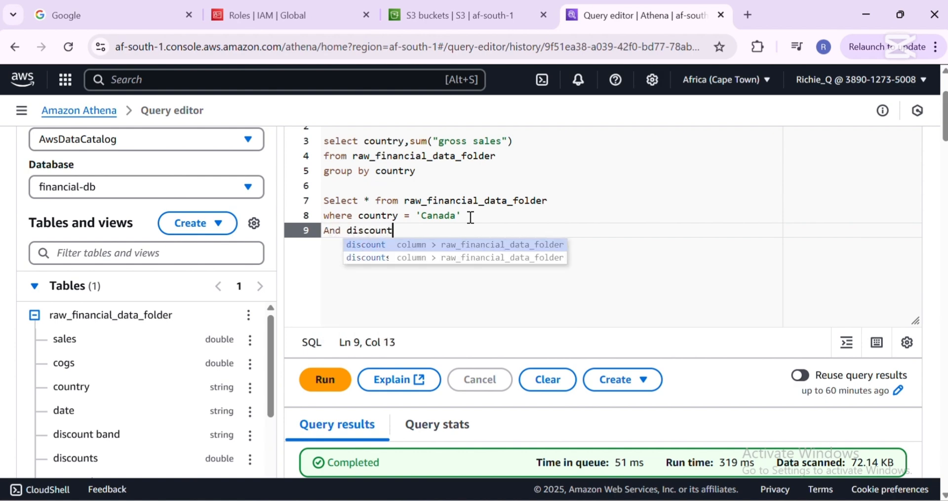
key("Down")
key("Return")
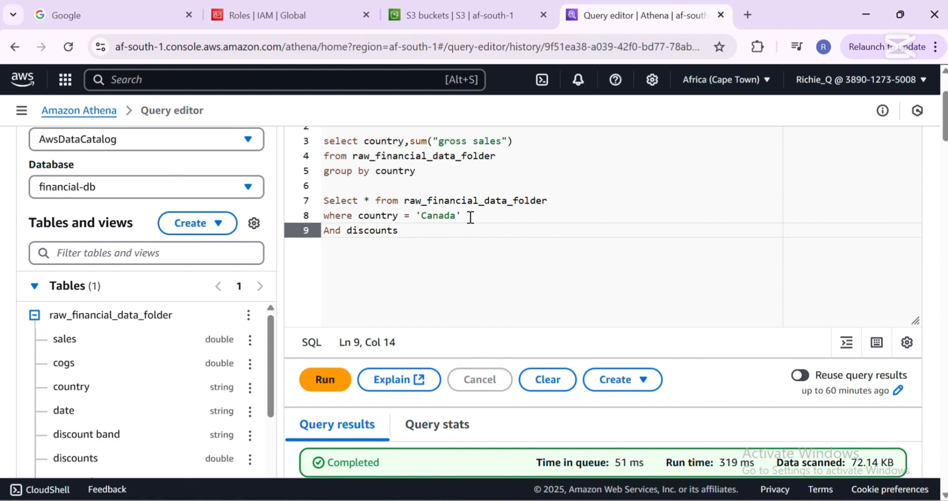
scroll(550, 284, "down", 5)
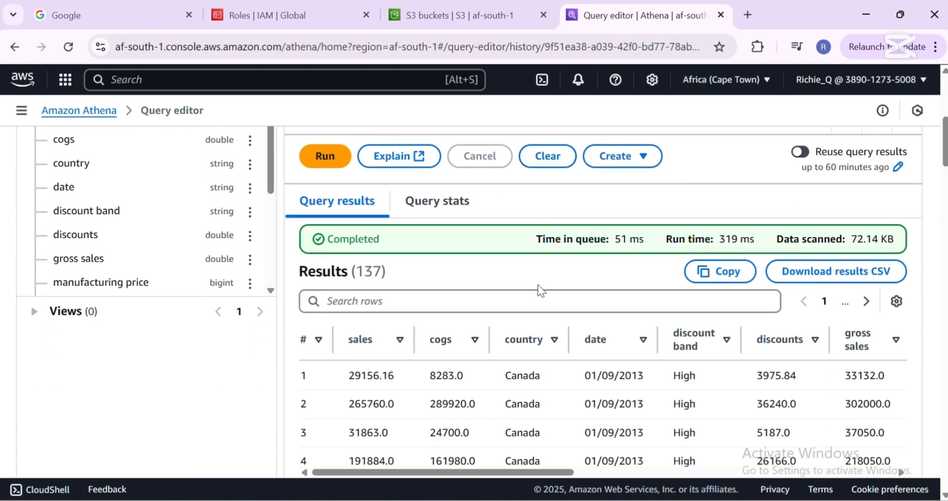
scroll(538, 285, "up", 5)
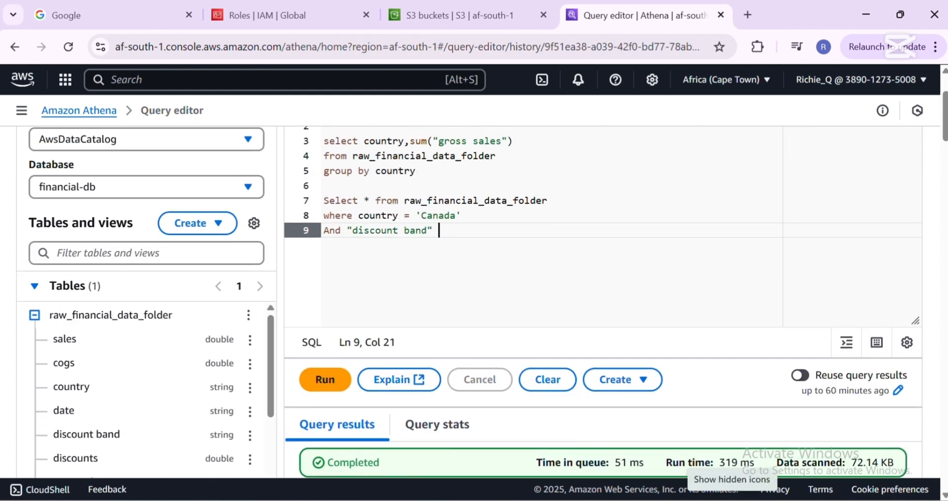
type("= 'high")
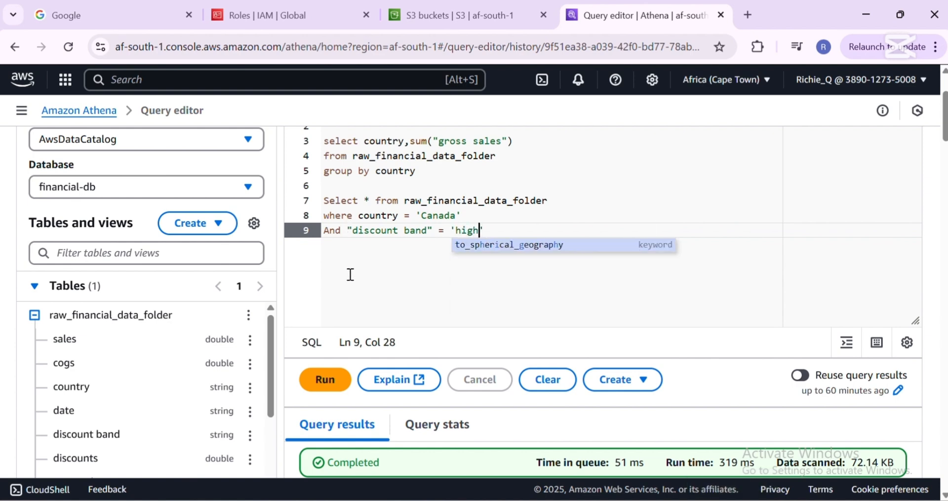
Step: Run only the third query with the country and discount band conditions and check its results
left_click(535, 226)
left_click_drag(486, 233, 314, 203)
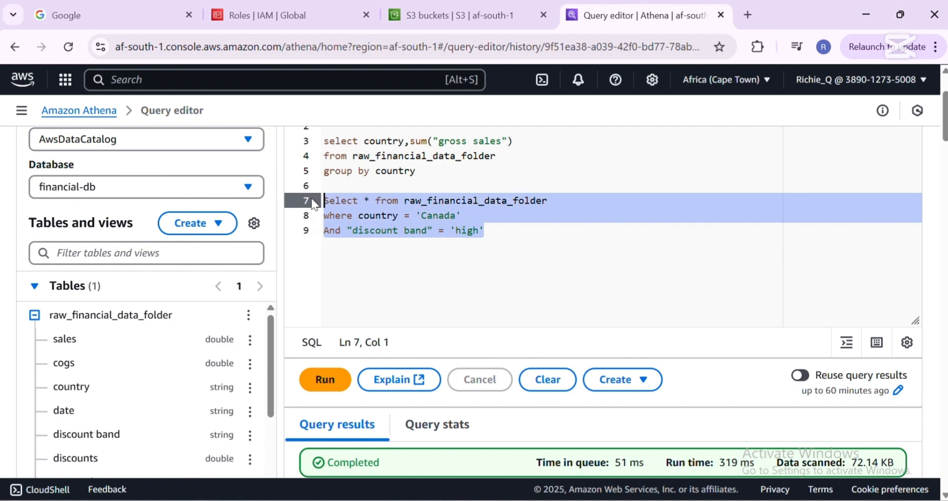
left_click(321, 380)
scroll(324, 368, "down", 3)
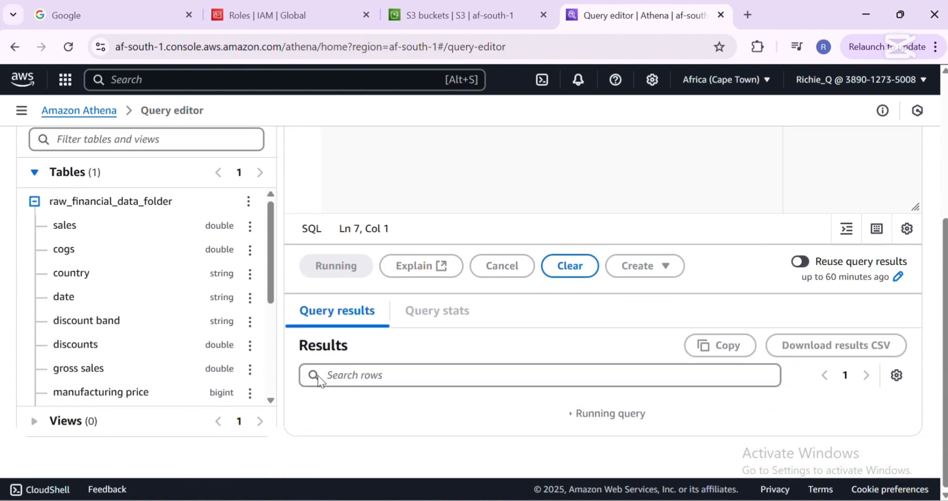
scroll(326, 356, "down", 1)
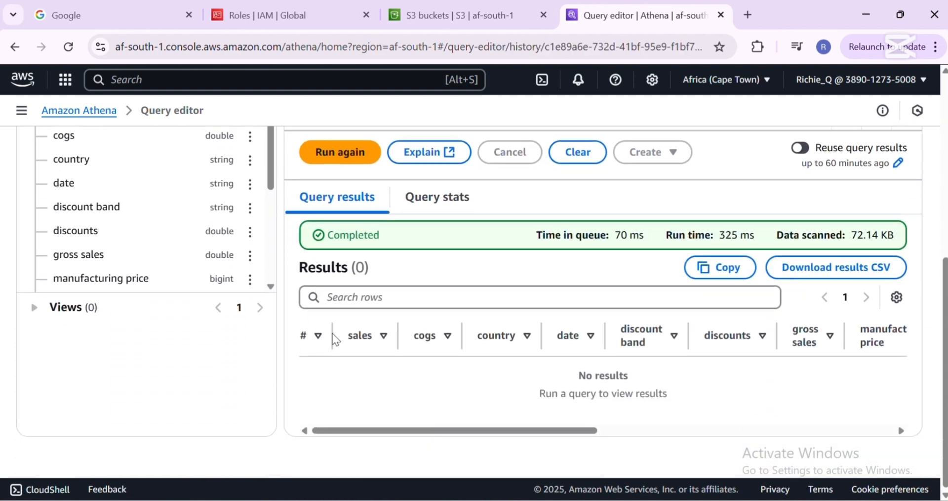
Step: Capitalize the discount band value in the third query's last line as 'High'
scroll(333, 333, "up", 4)
scroll(356, 301, "up", 3)
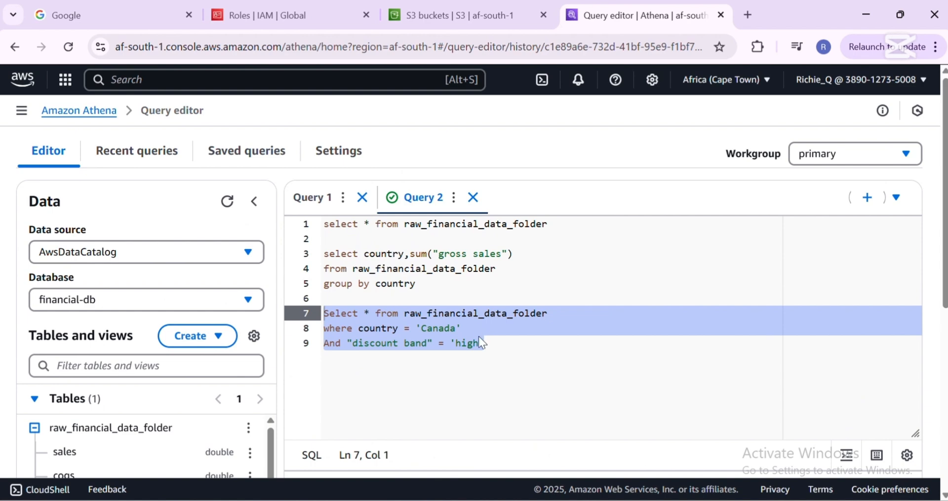
left_click(466, 343)
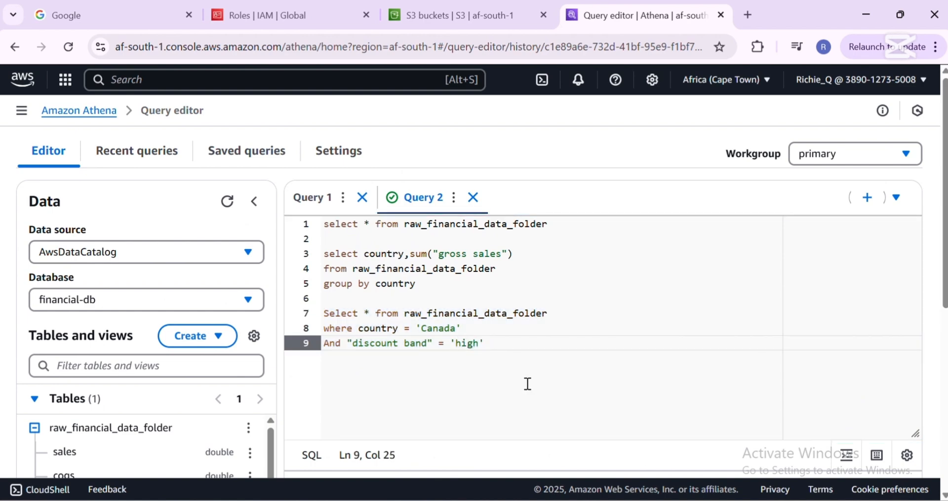
key("BackSpace")
type("H")
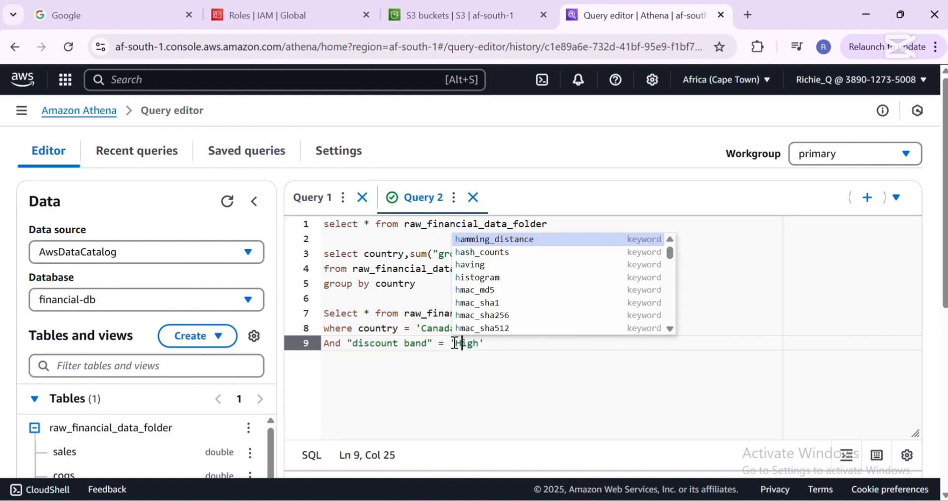
Step: Run only the third query with the 'High' discount band filter and look through the returned rows
left_click(496, 349)
left_click_drag(495, 349, 348, 343)
left_click(311, 316, "shift")
scroll(309, 355, "down", 3)
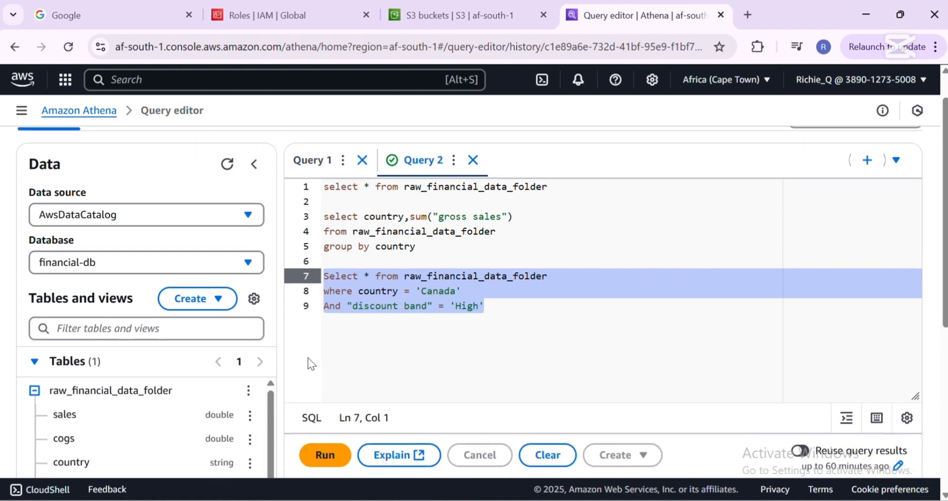
left_click(311, 343)
scroll(309, 343, "down", 3)
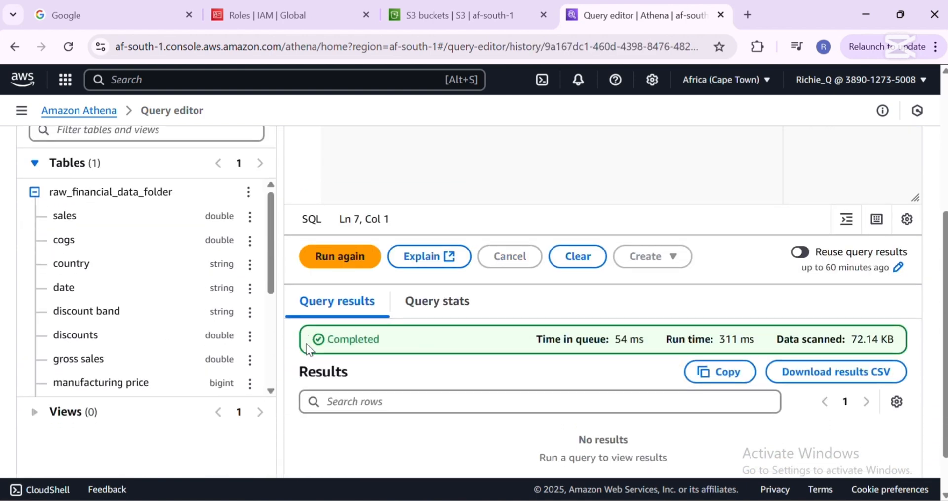
scroll(322, 310, "down", 6)
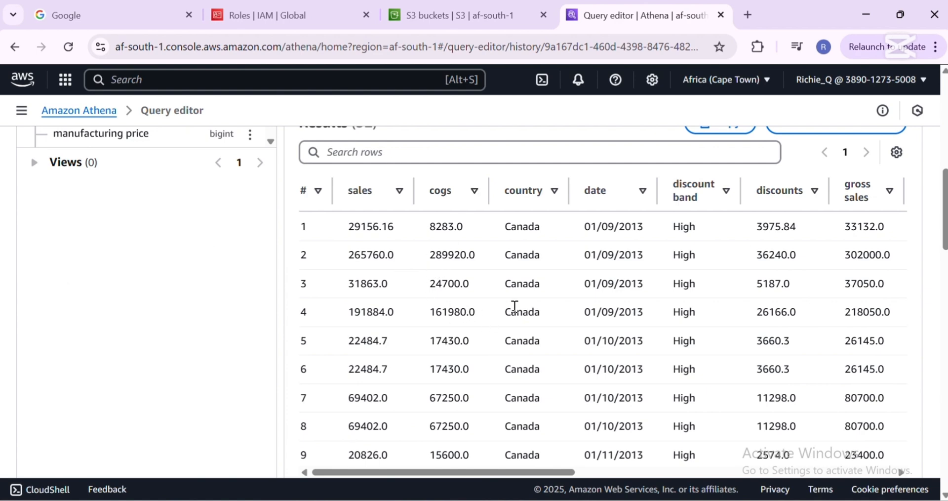
scroll(514, 310, "up", 6)
scroll(514, 306, "up", 6)
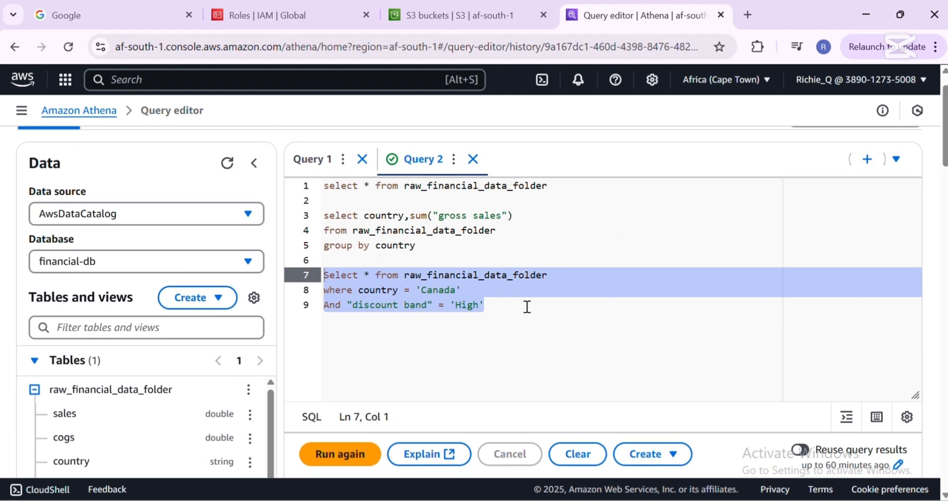